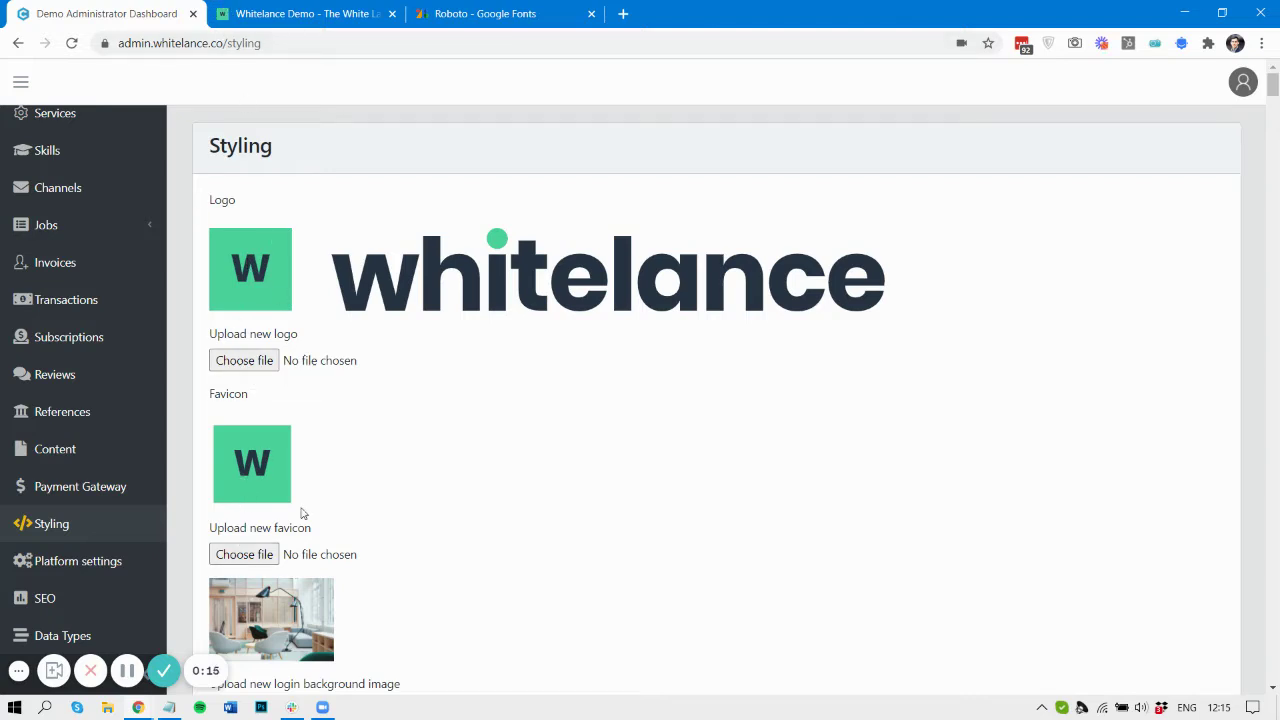
# Step: Log out of the Whitelance demo site, hide developer tools, and return to admin Styling
pyautogui.scroll(-2, 250, 550)
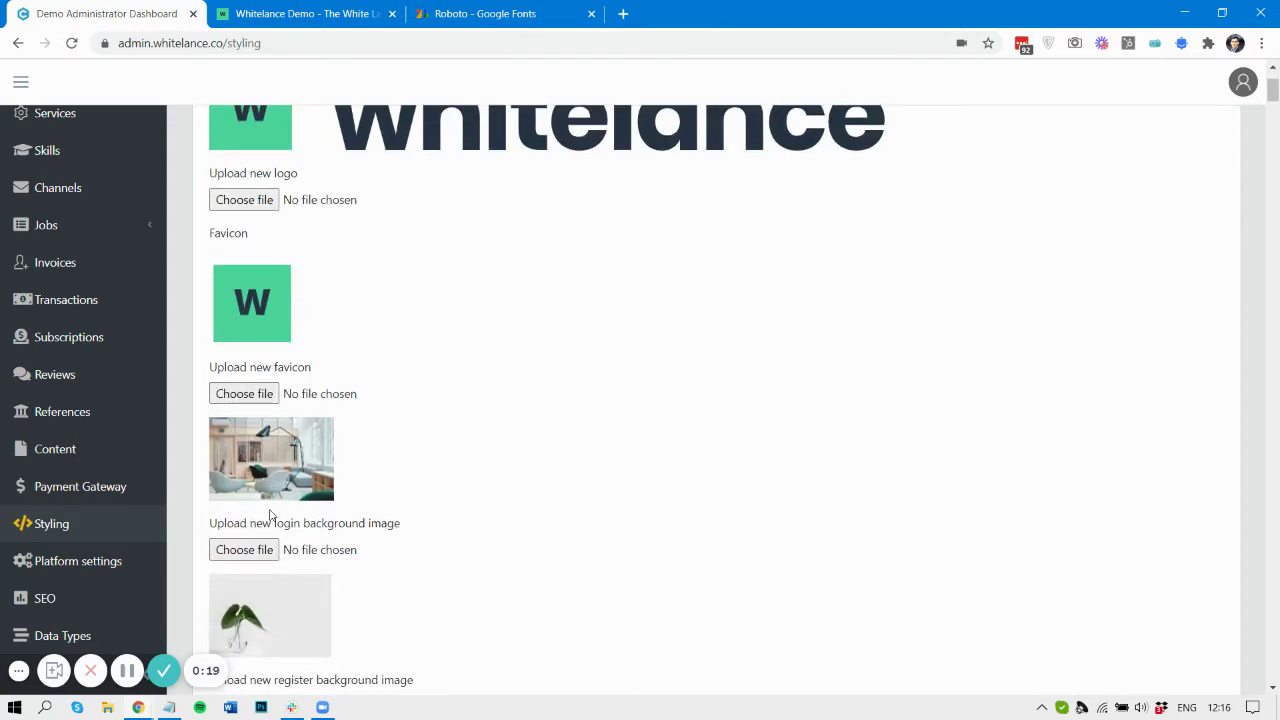
pyautogui.scroll(-1, 311, 512)
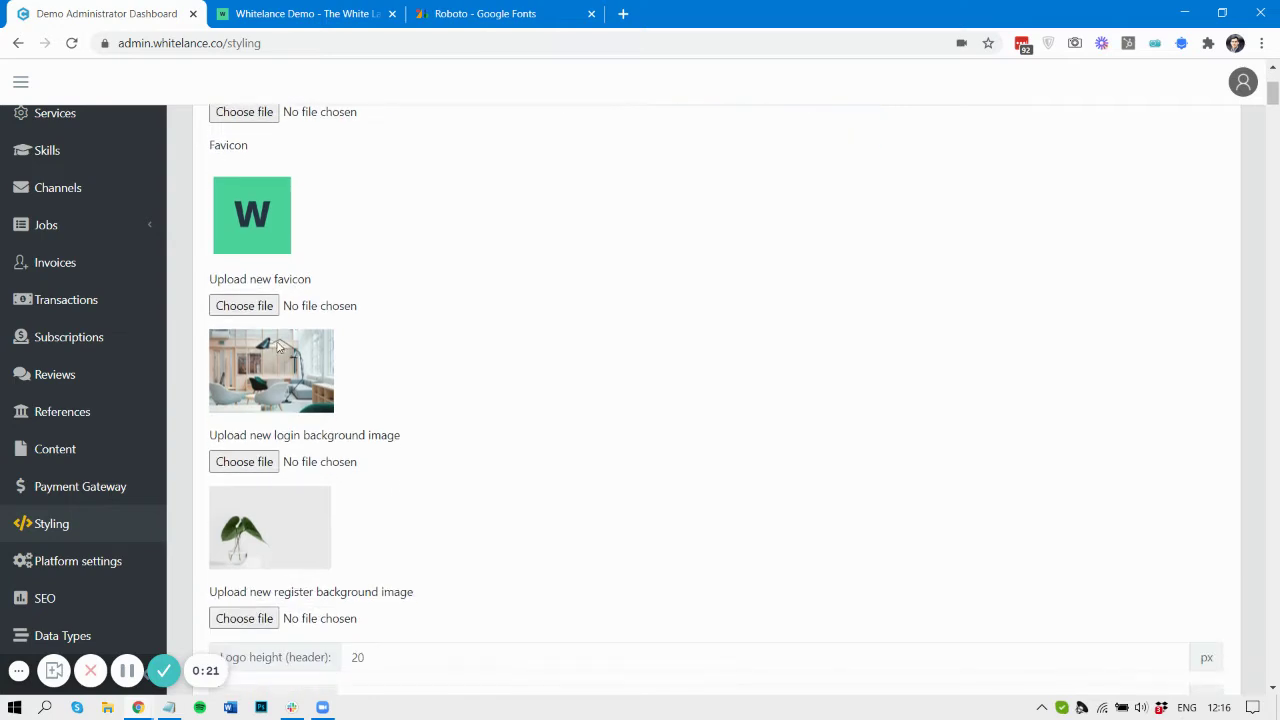
pyautogui.scroll(-2, 293, 543)
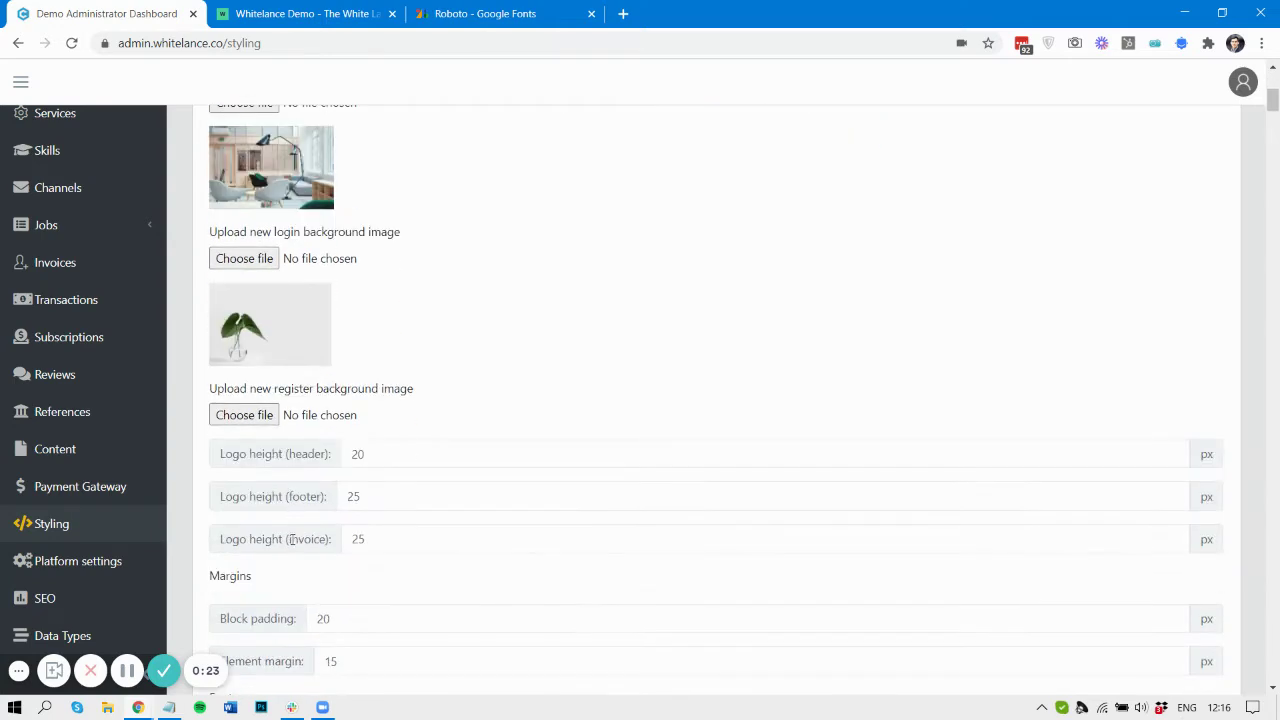
pyautogui.scroll(-2, 292, 539)
pyautogui.click(266, 10)
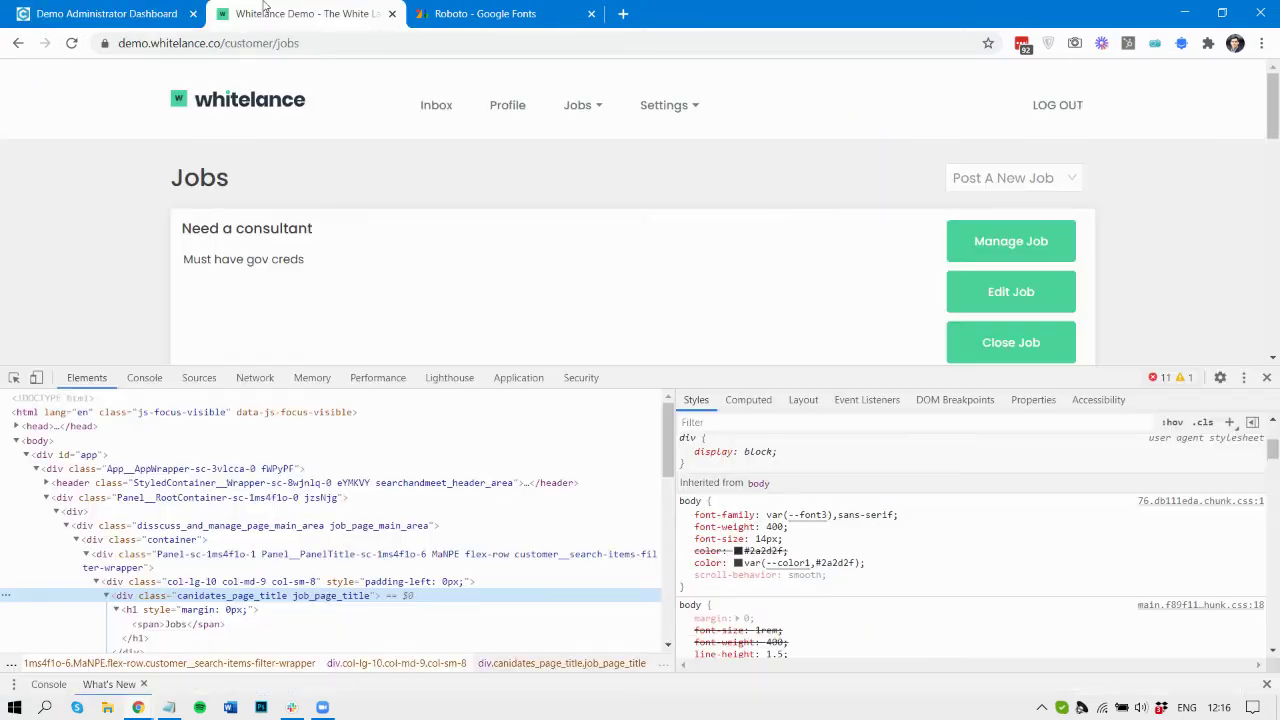
pyautogui.click(1031, 121)
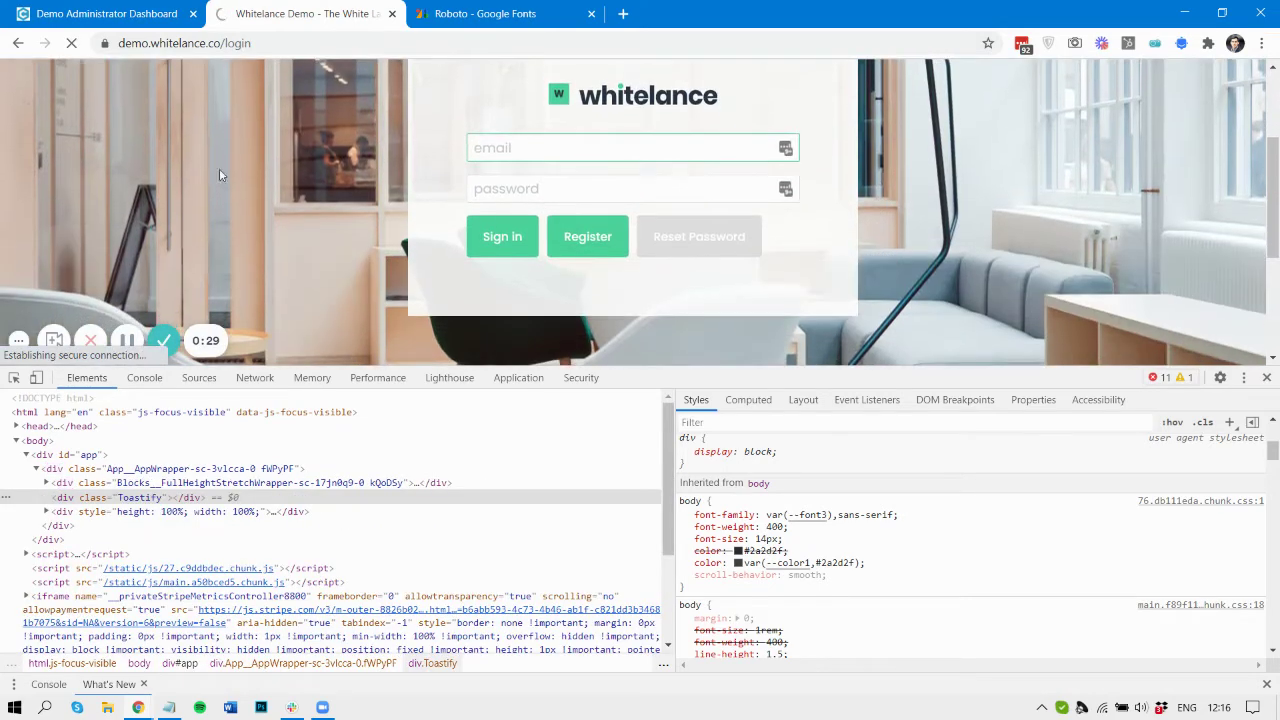
pyautogui.click(1267, 378)
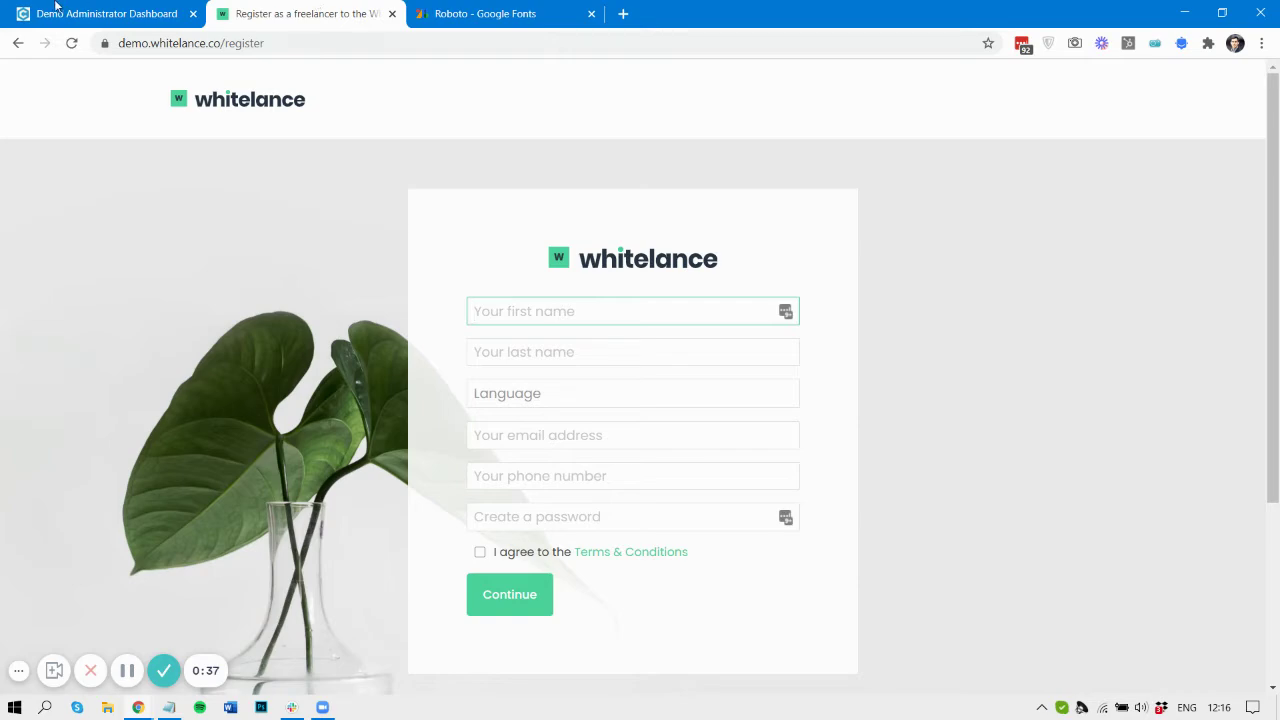
pyautogui.click(118, 8)
pyautogui.scroll(-1, 332, 327)
pyautogui.scroll(-1, 332, 327)
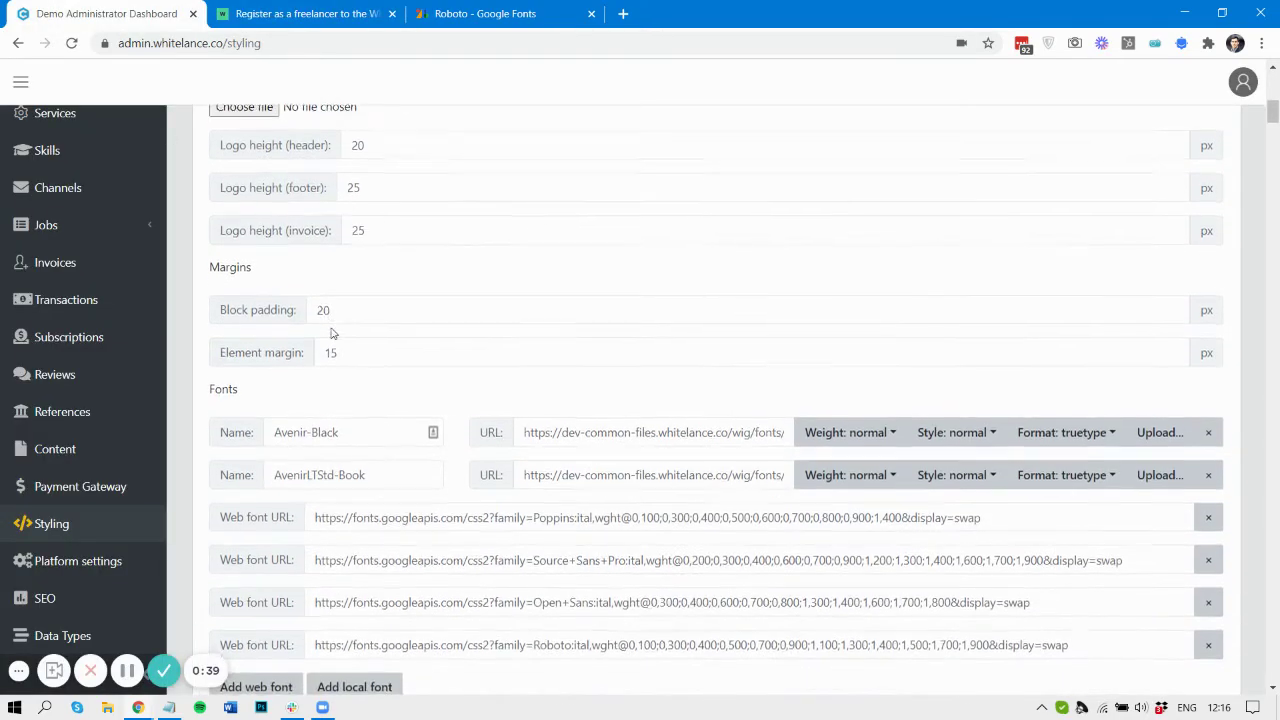
pyautogui.click(297, 12)
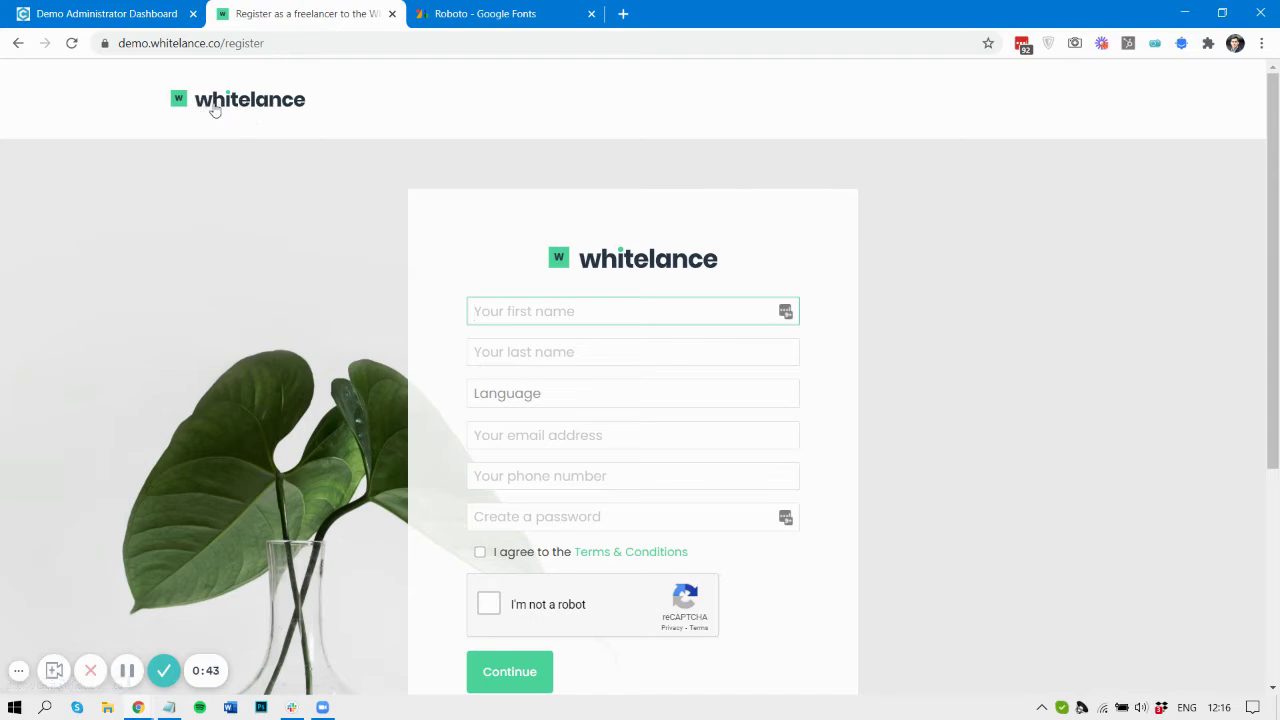
pyautogui.scroll(-3, 265, 130)
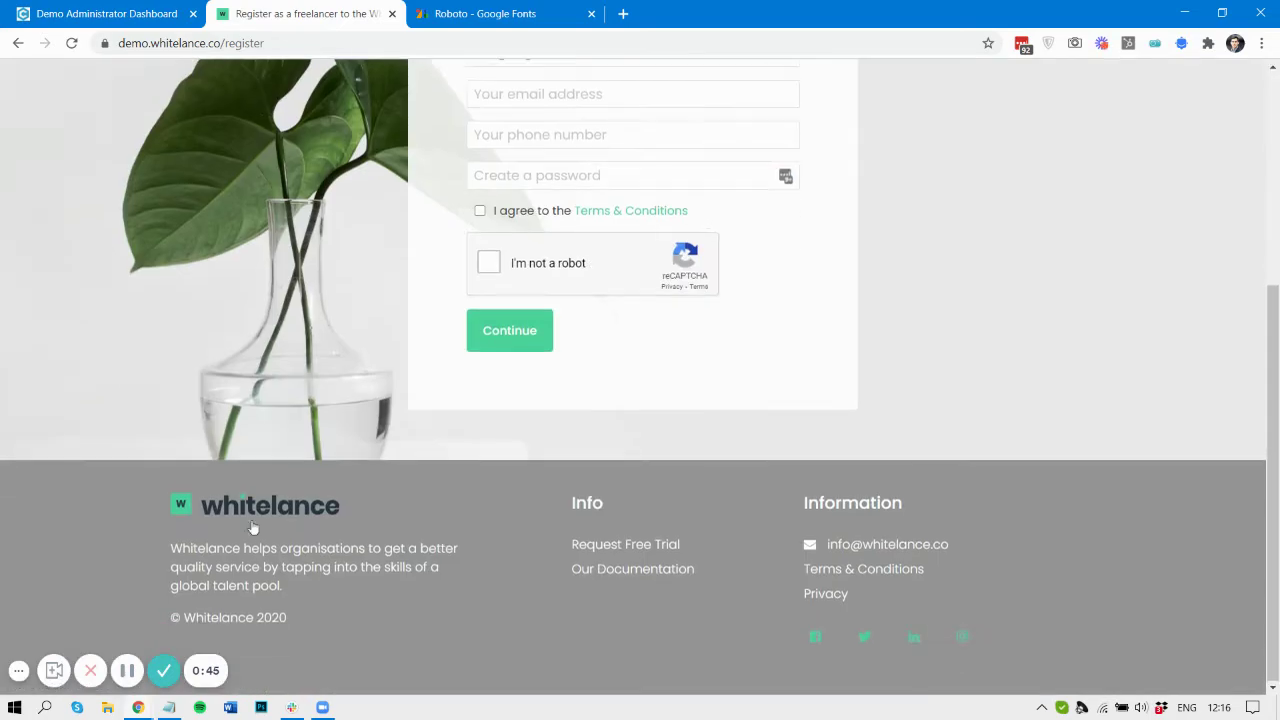
pyautogui.click(141, 8)
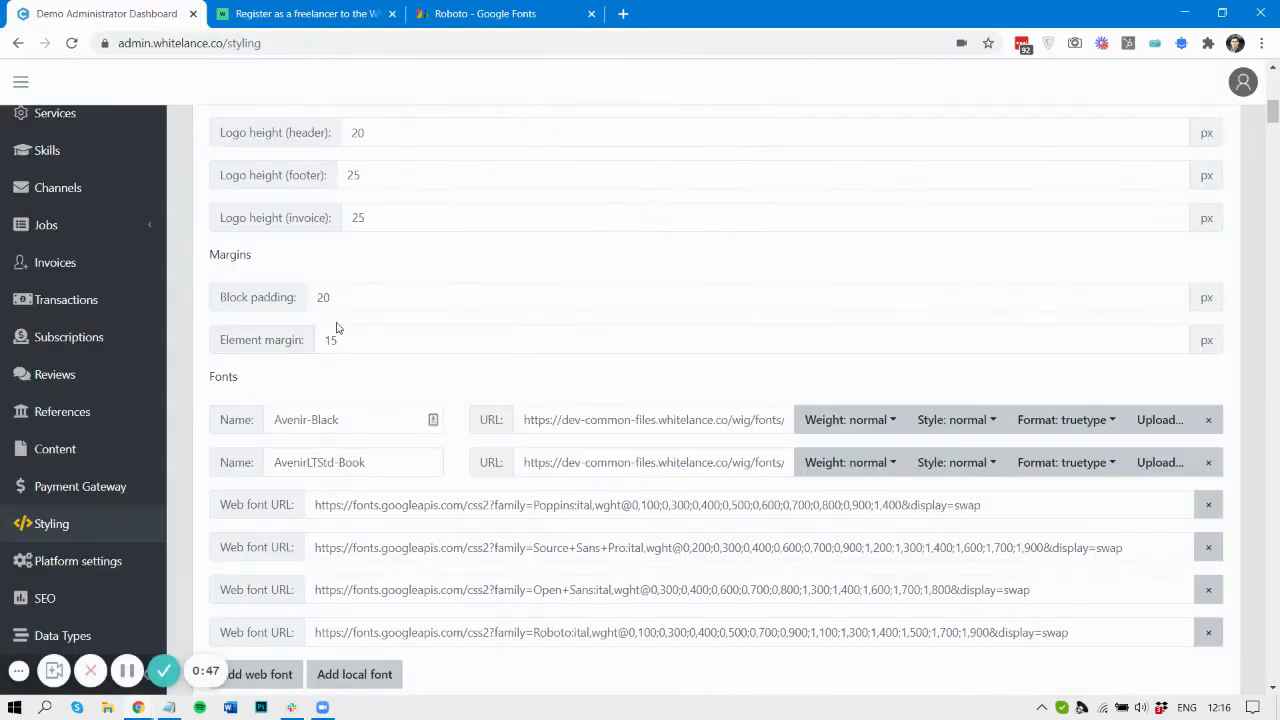
pyautogui.scroll(-1, 362, 287)
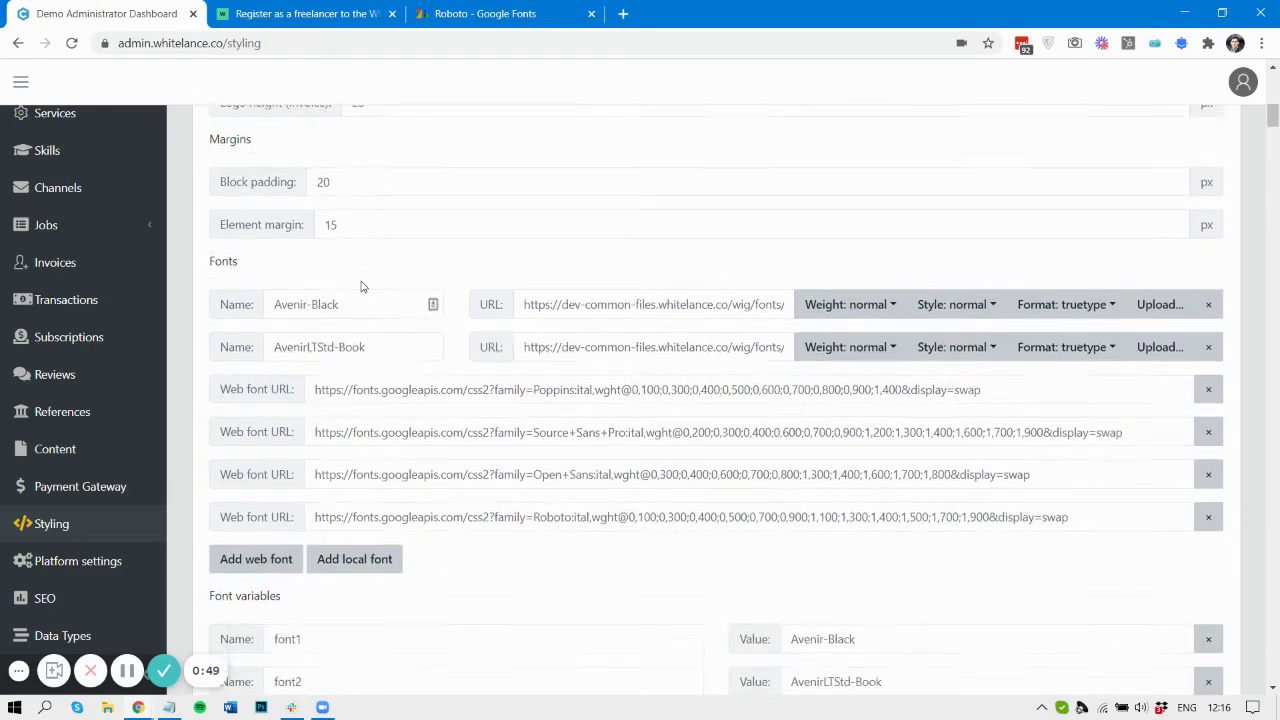
pyautogui.click(331, 10)
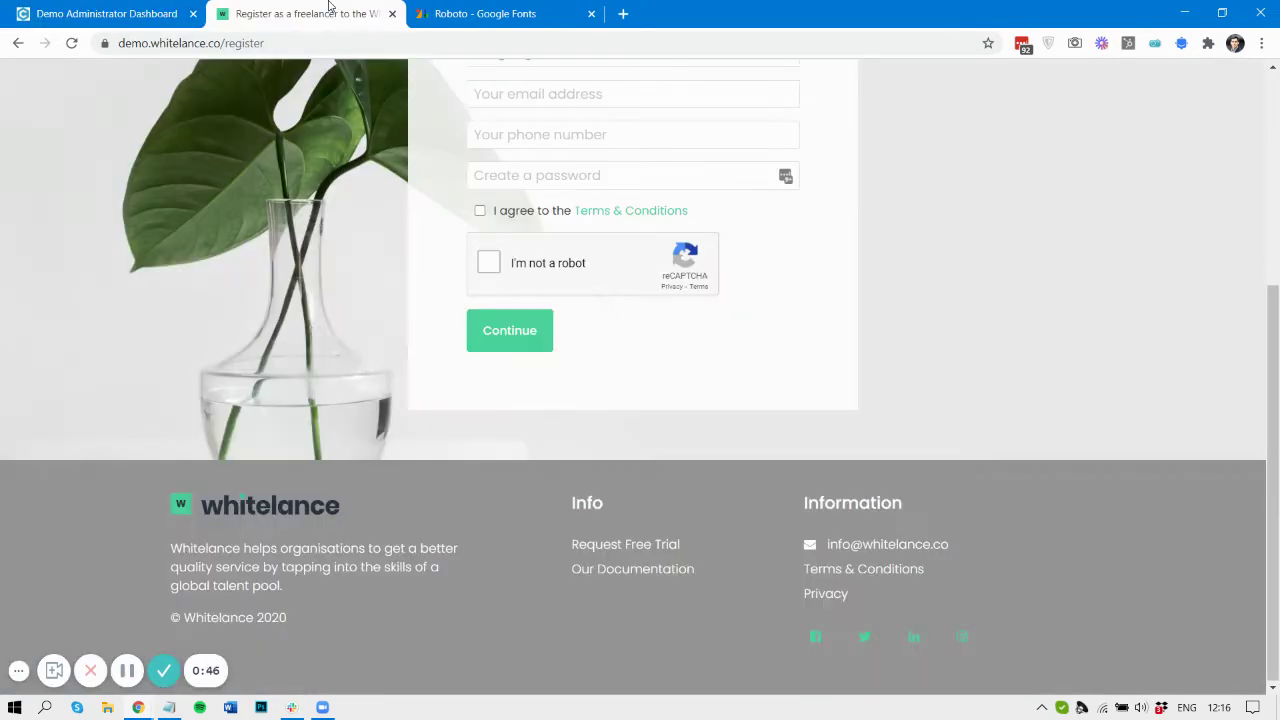
pyautogui.scroll(5, 490, 392)
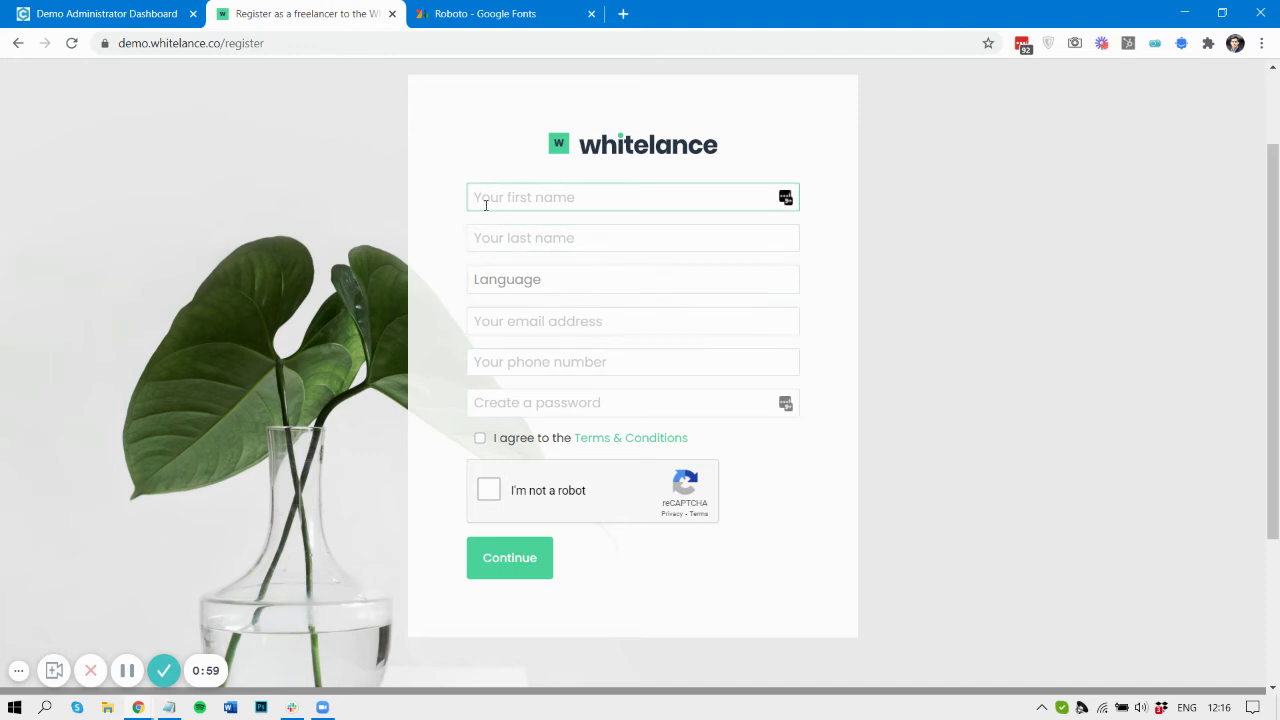
pyautogui.click(90, 13)
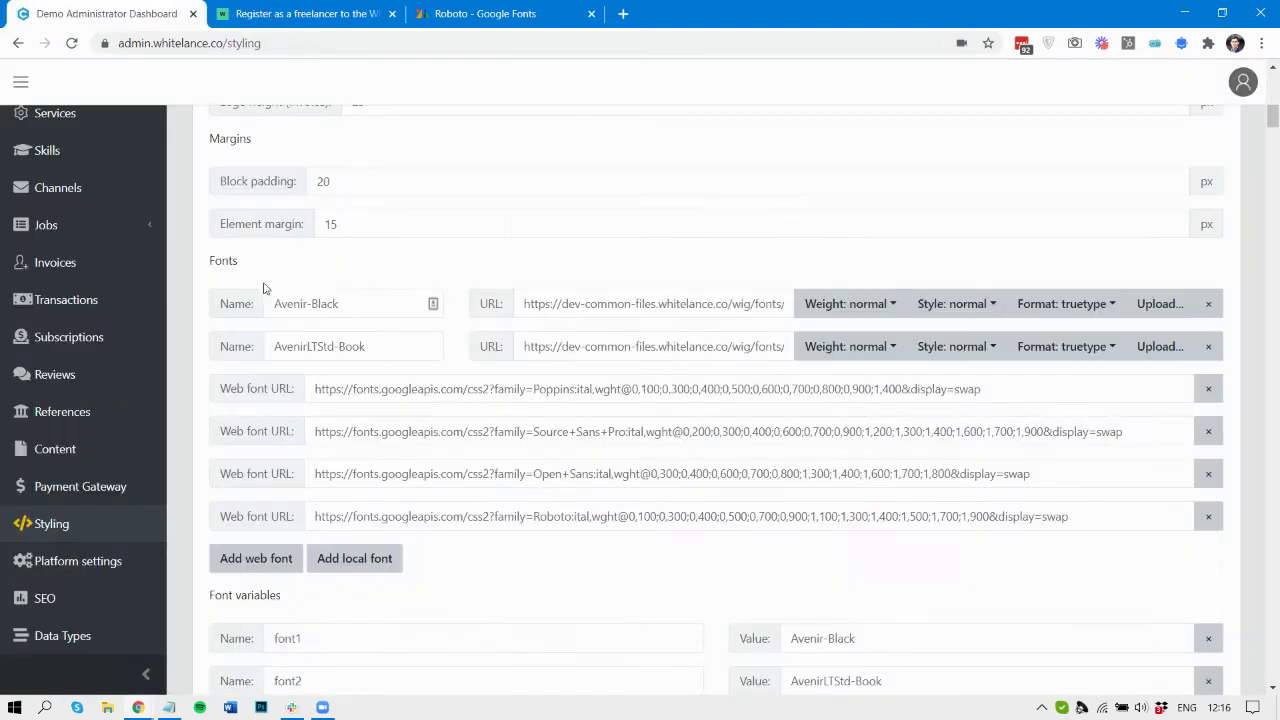
pyautogui.moveTo(325, 223); pyautogui.dragTo(350, 229)
pyautogui.click(315, 6)
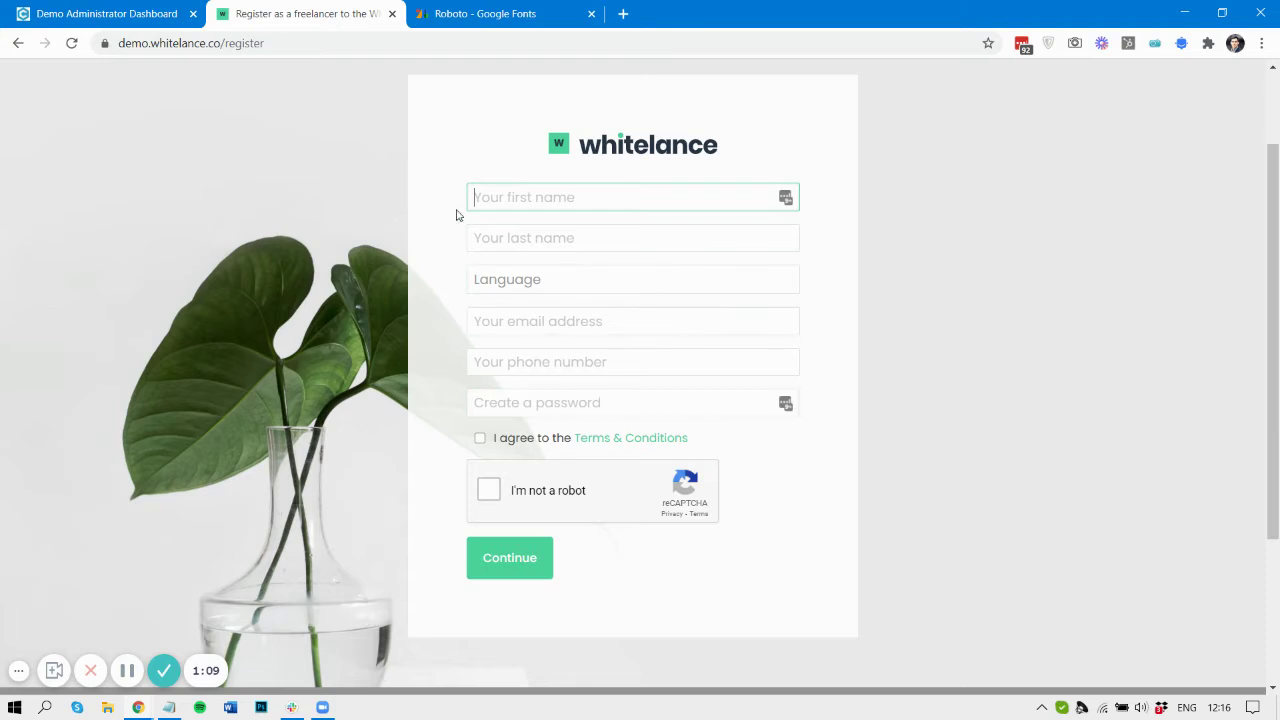
pyautogui.scroll(1, 491, 449)
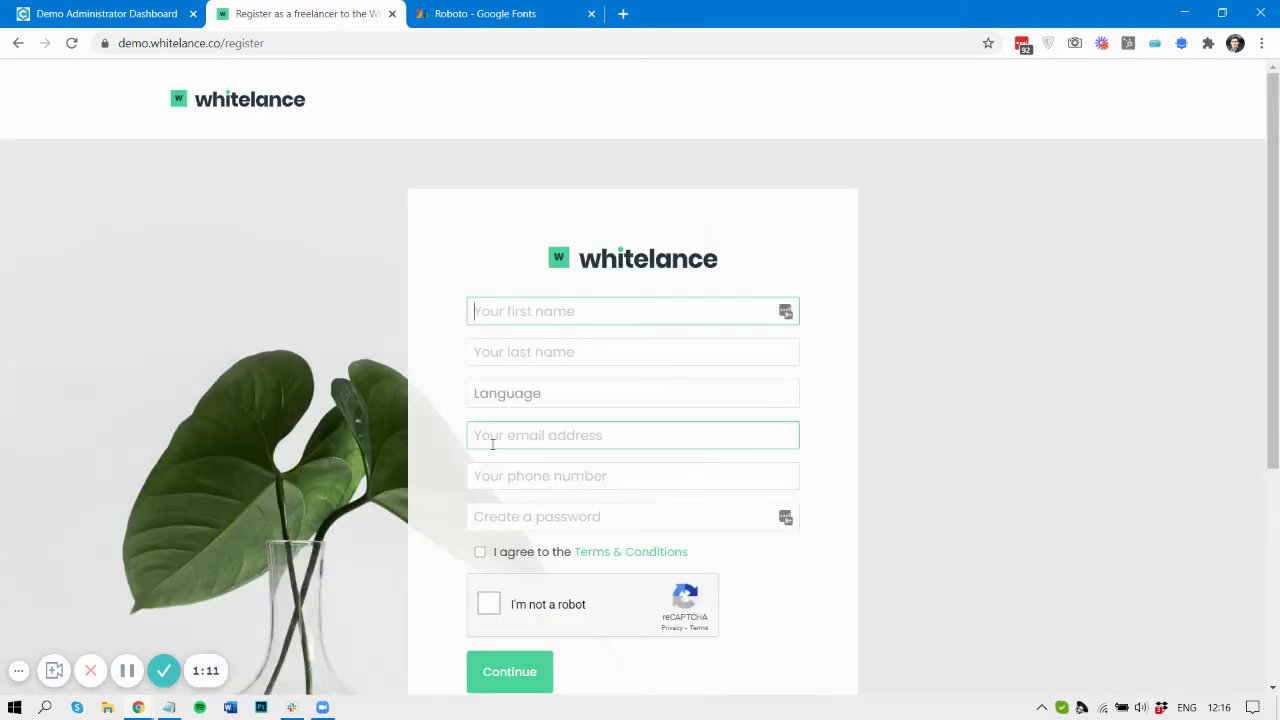
# Step: Change the demo site's address from register to /login and load it
pyautogui.click(227, 45)
pyautogui.moveTo(227, 45); pyautogui.dragTo(460, 45)
pyautogui.write('login')
pyautogui.press('Return')
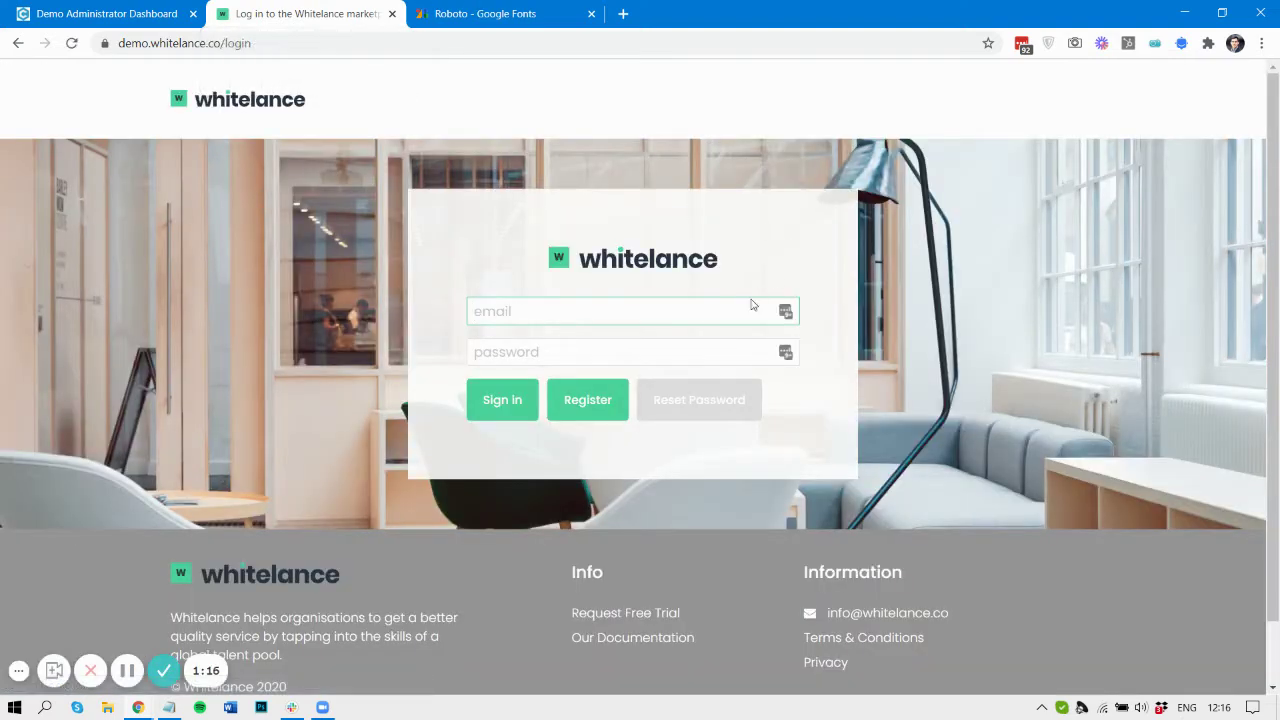
# Step: Sign in with the saved 'demoal' client login from LastPass
pyautogui.click(786, 311)
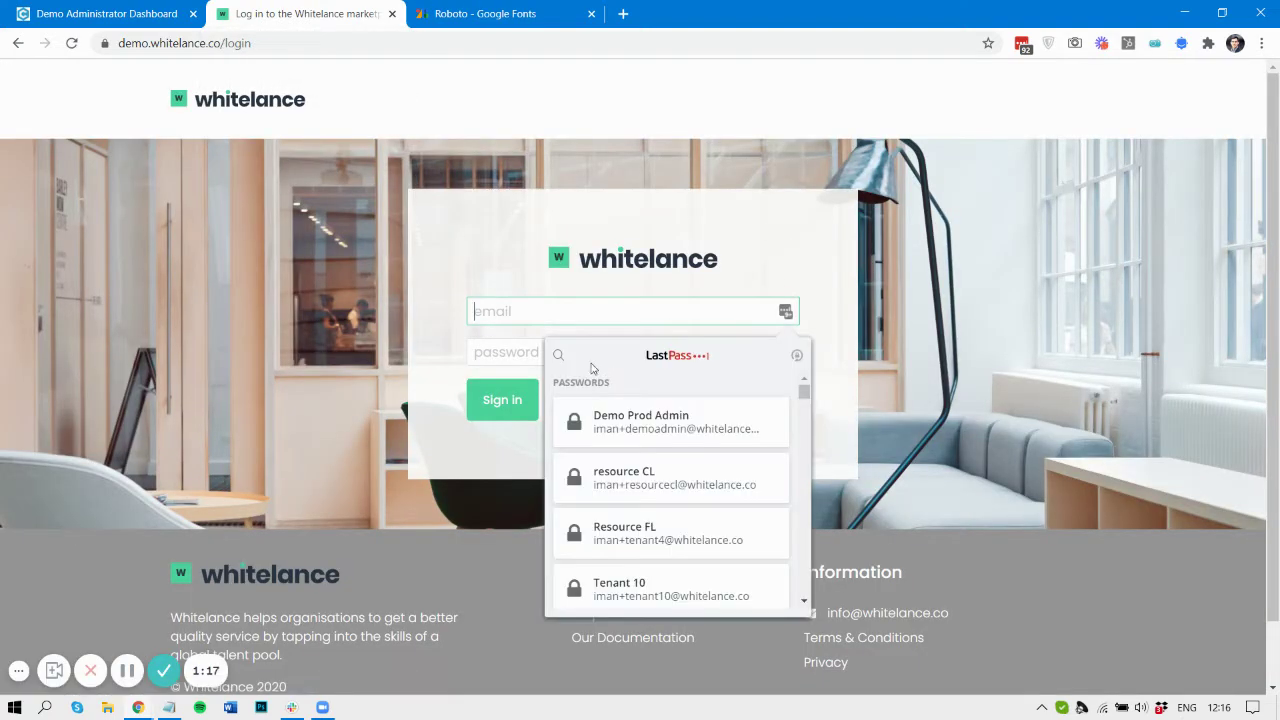
pyautogui.click(560, 366)
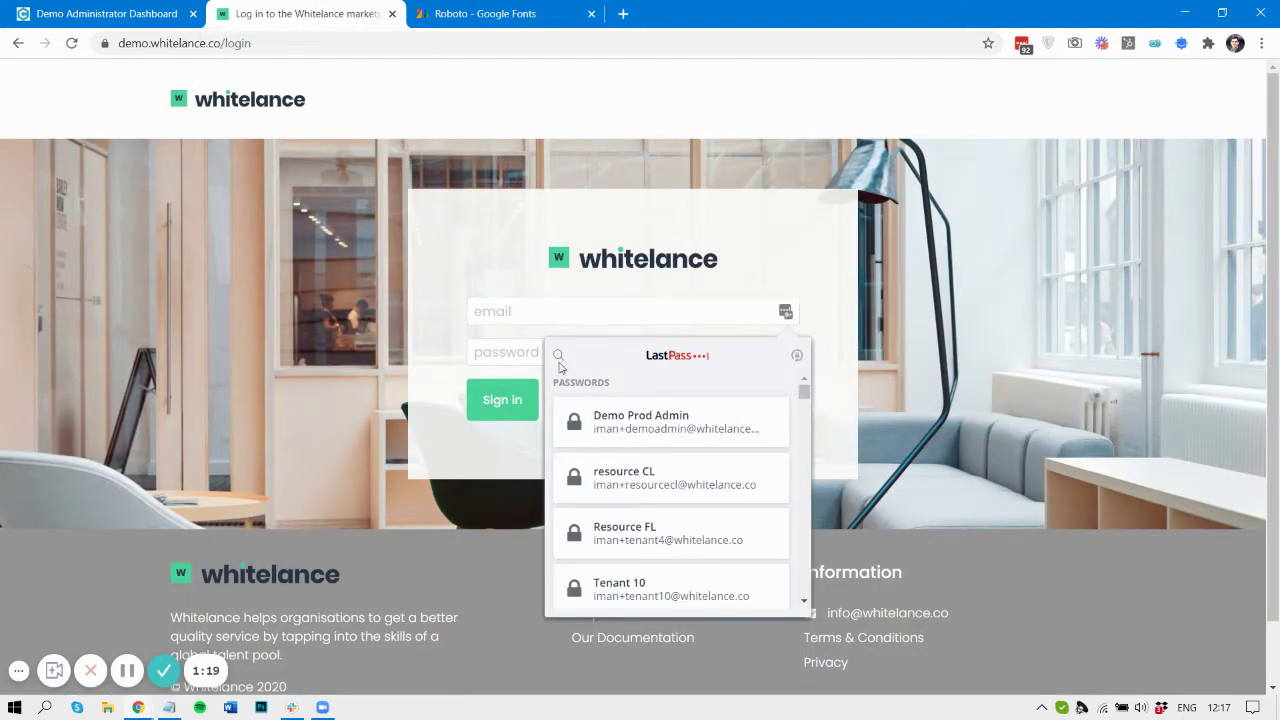
pyautogui.click(558, 357)
pyautogui.write('demoa')
pyautogui.write('l')
pyautogui.click(640, 425)
pyautogui.click(514, 400)
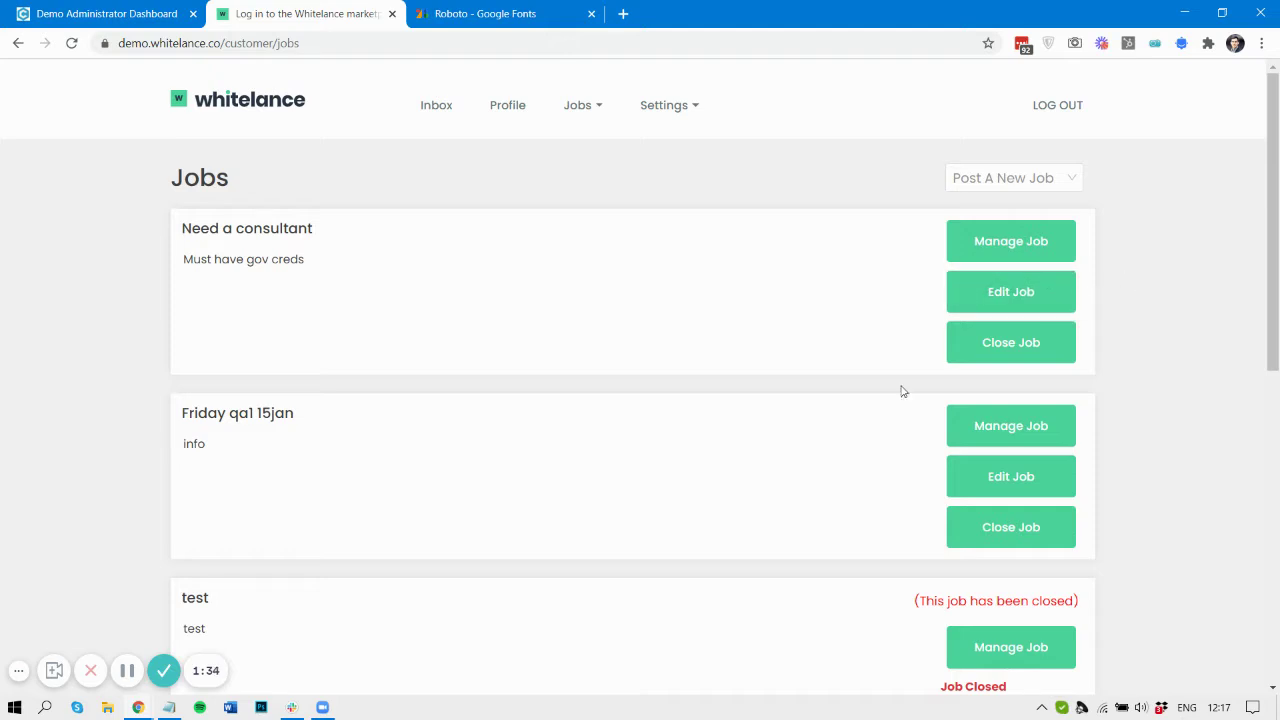
# Step: In admin Fonts, add then remove a blank local font and a blank web font entry
pyautogui.scroll(-3, 810, 408)
pyautogui.scroll(3, 810, 410)
pyautogui.click(123, 7)
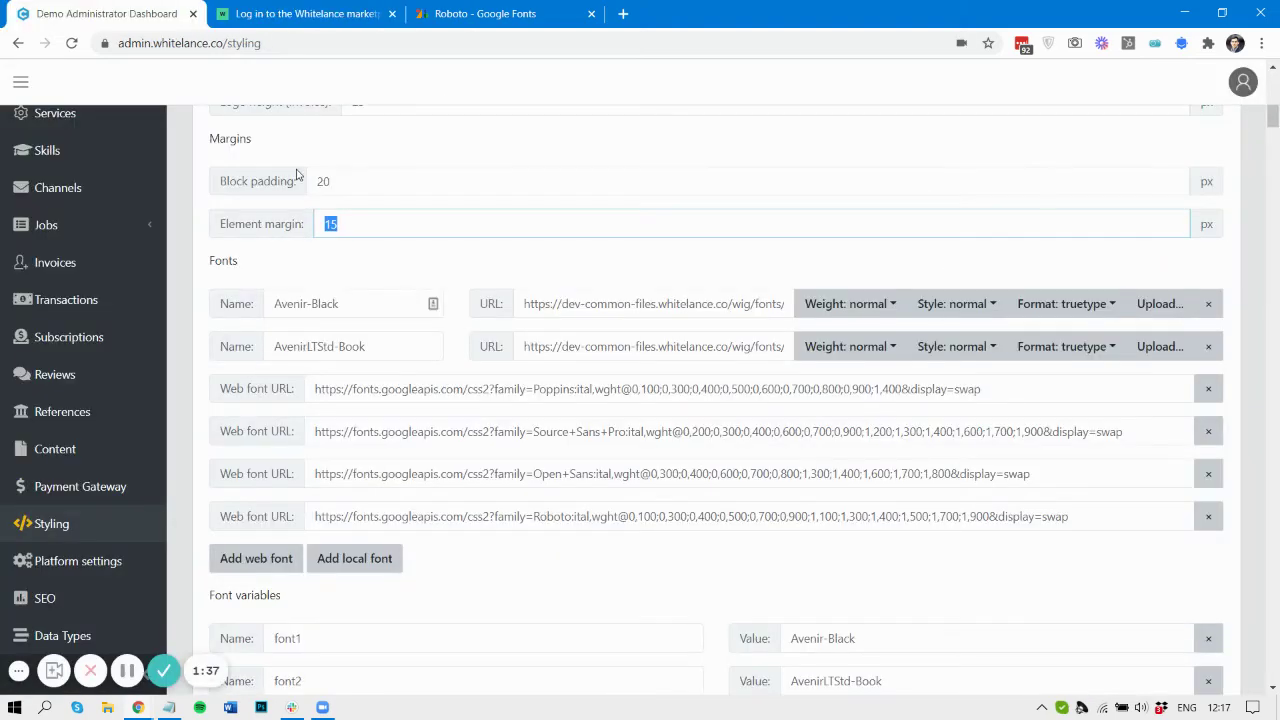
pyautogui.click(245, 152)
pyautogui.scroll(-1, 245, 152)
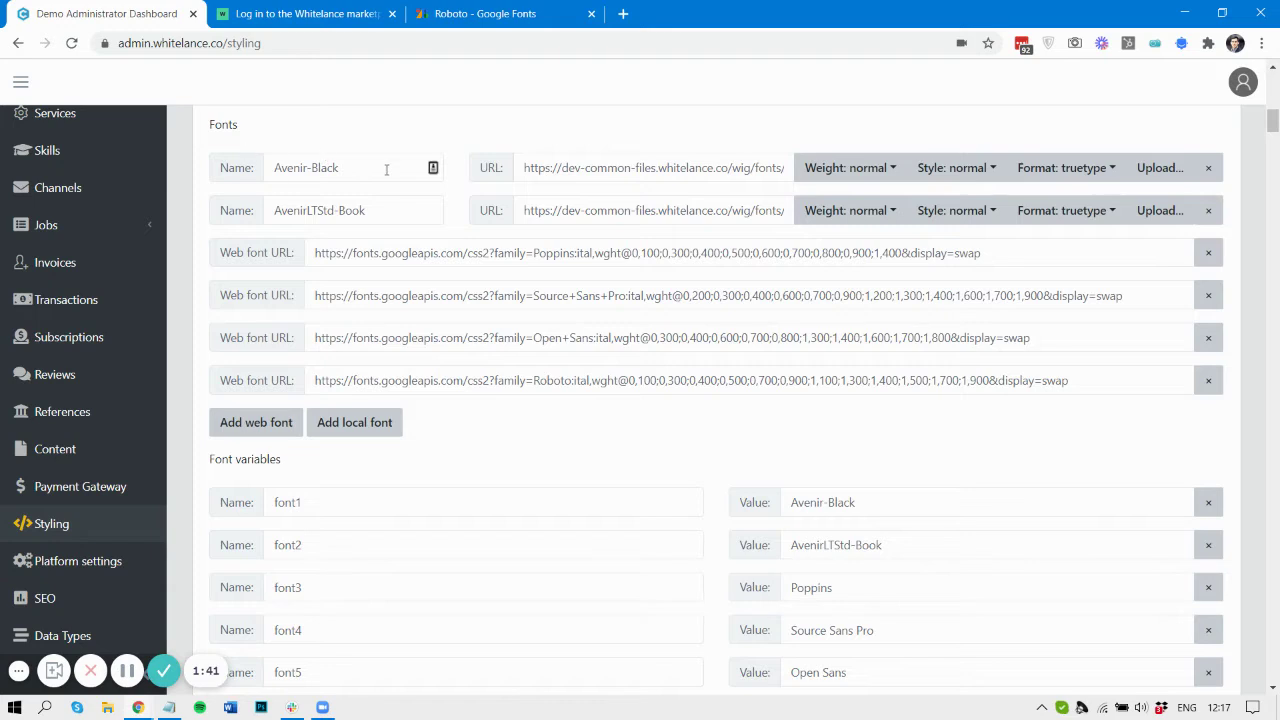
pyautogui.click(340, 422)
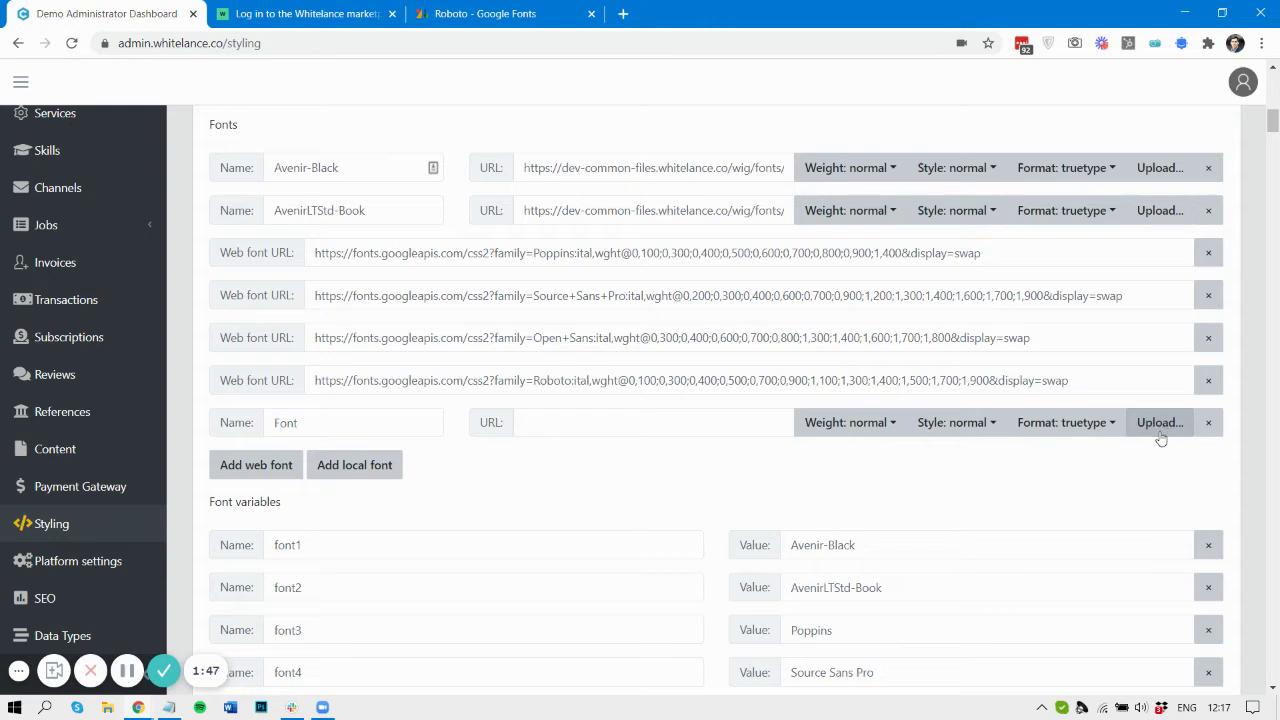
pyautogui.click(1209, 423)
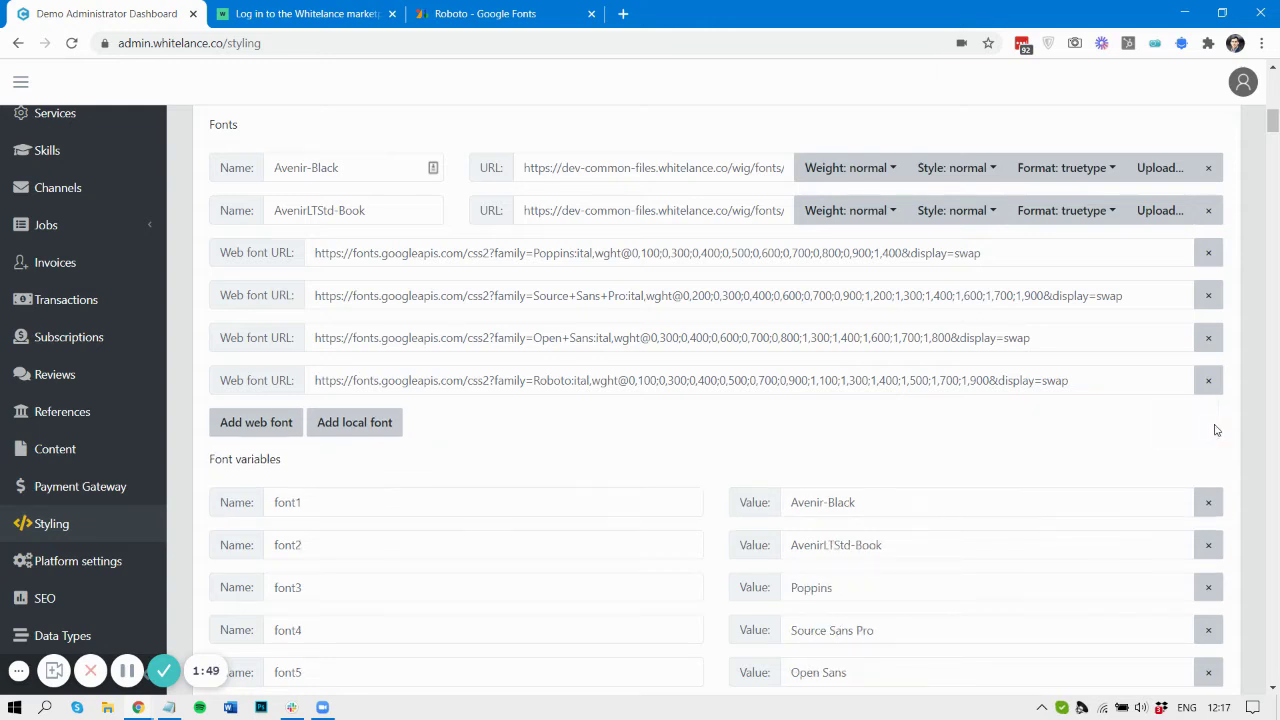
pyautogui.click(252, 430)
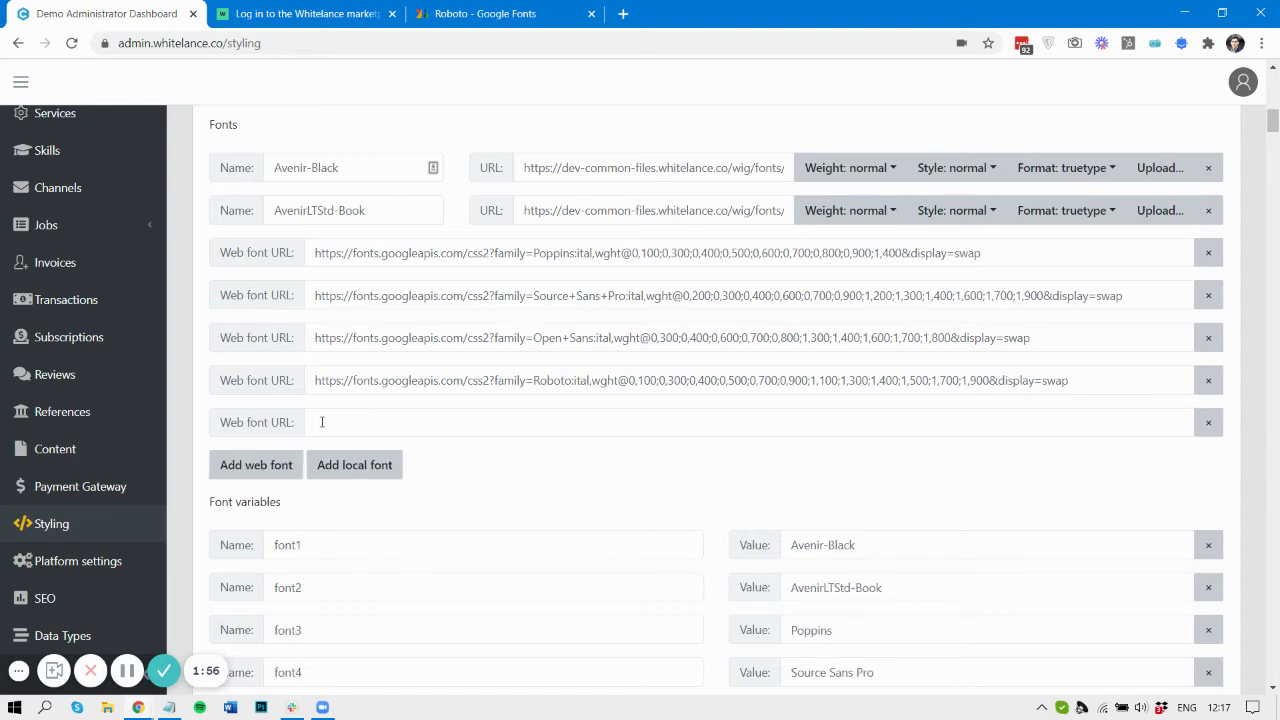
pyautogui.click(1208, 422)
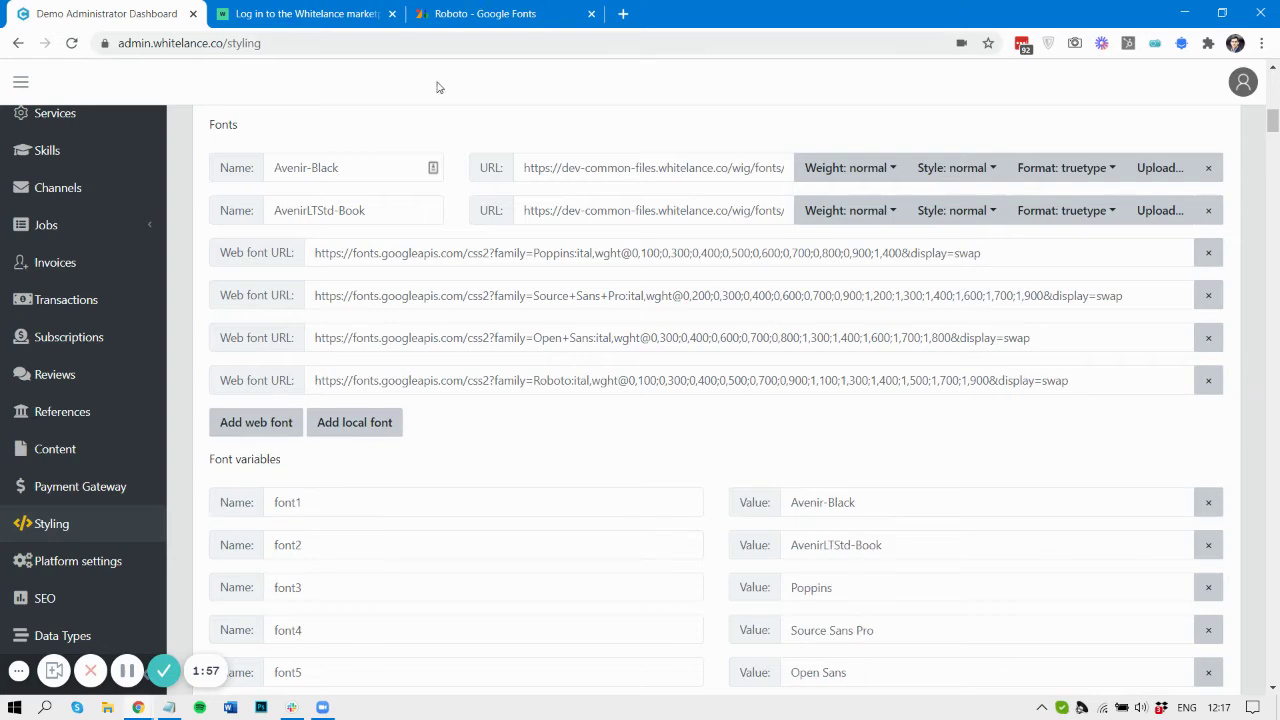
# Step: Add Roboto's Medium 500 and Regular 400 italic styles on Google Fonts
pyautogui.click(423, 8)
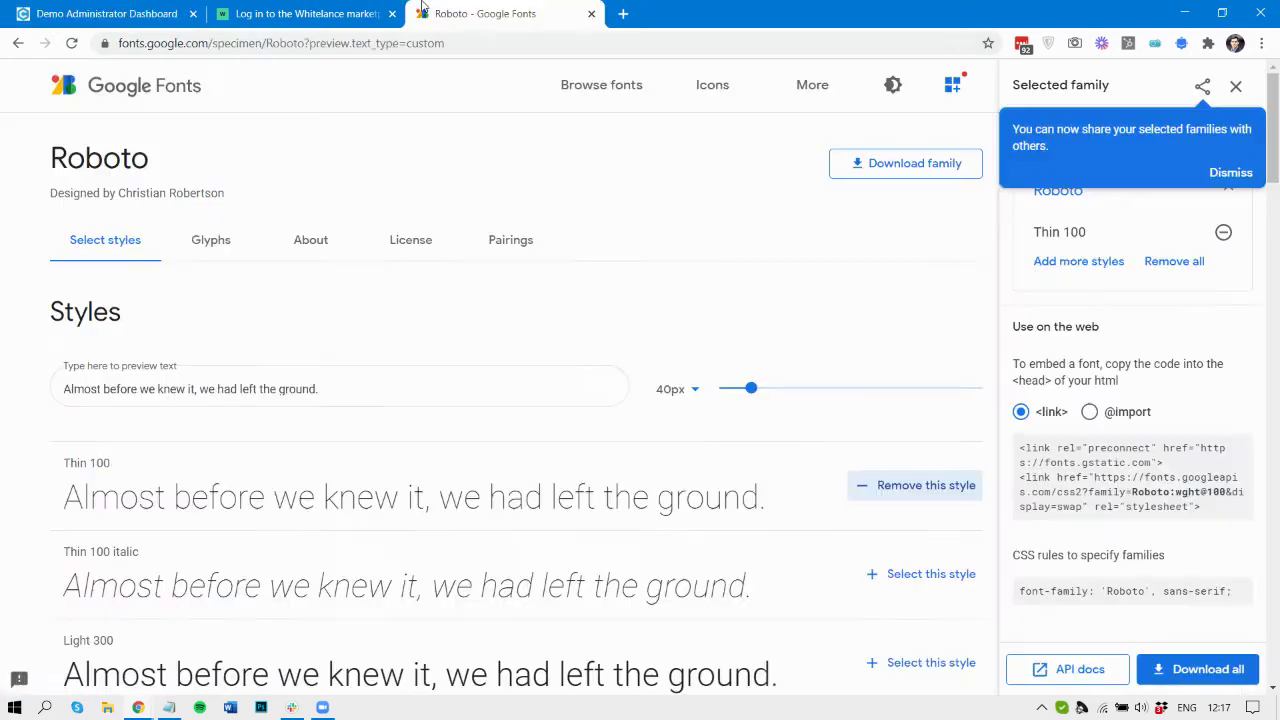
pyautogui.click(110, 88)
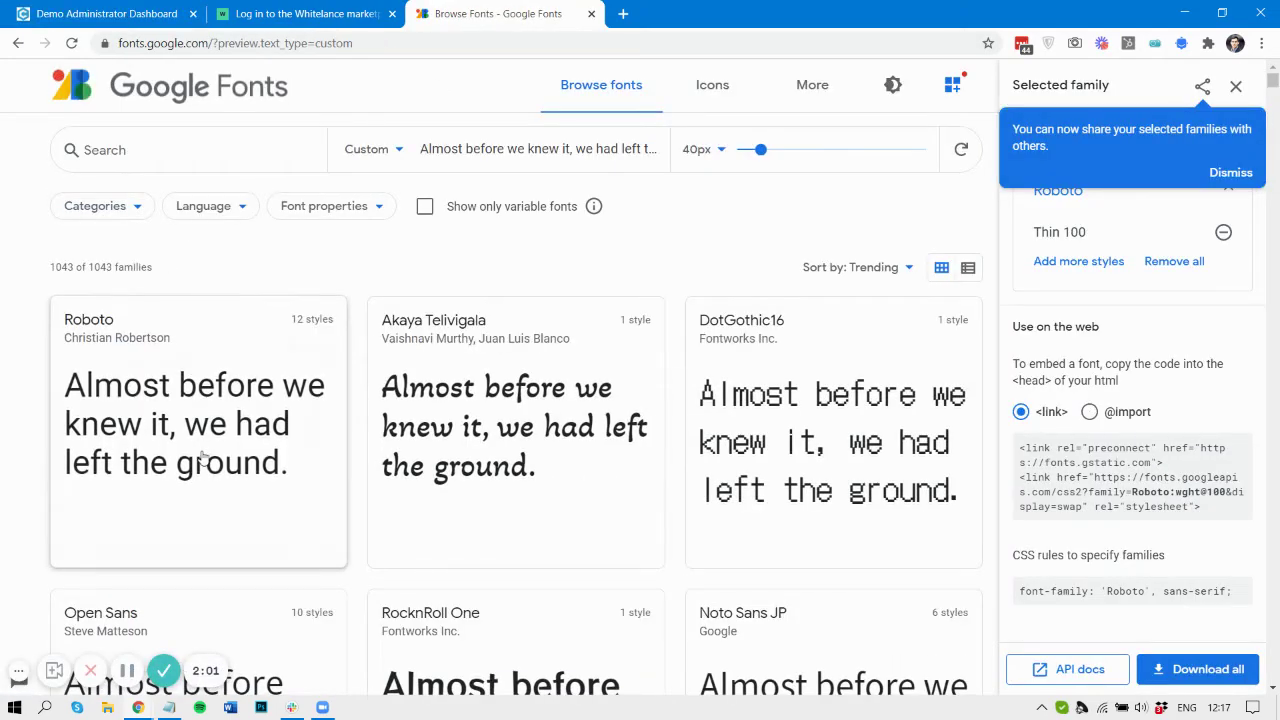
pyautogui.click(186, 320)
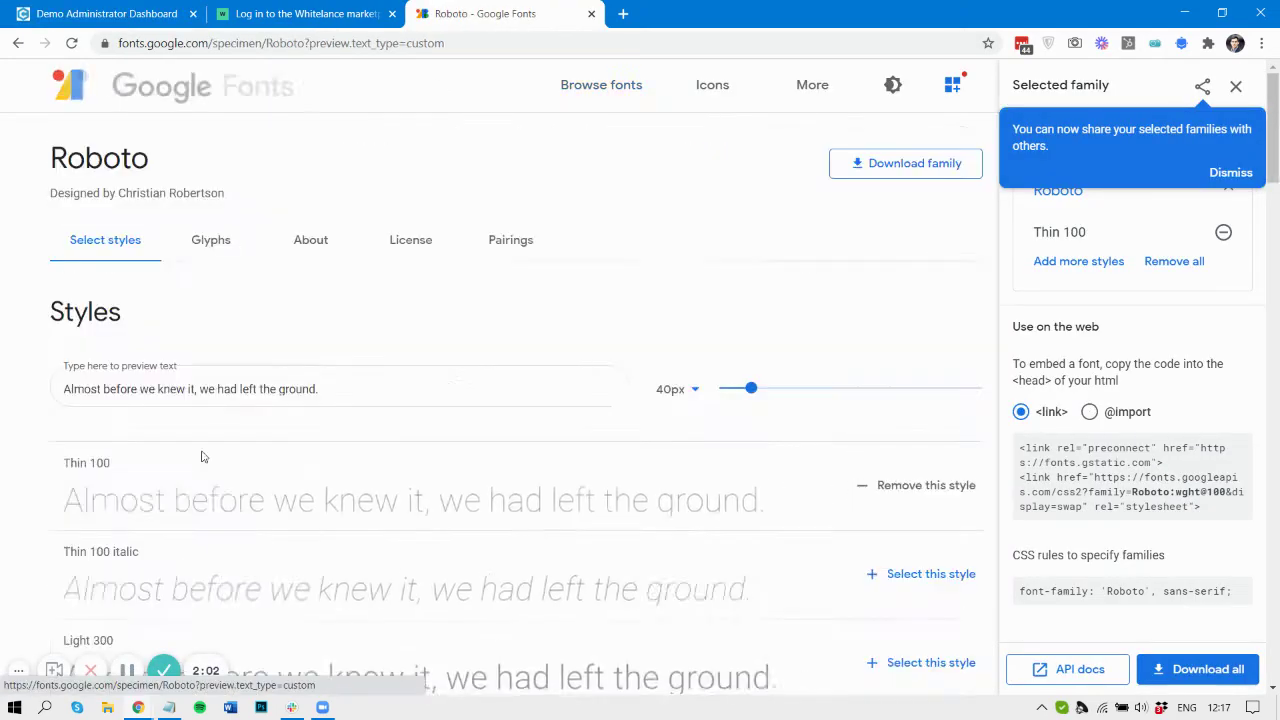
pyautogui.click(1236, 86)
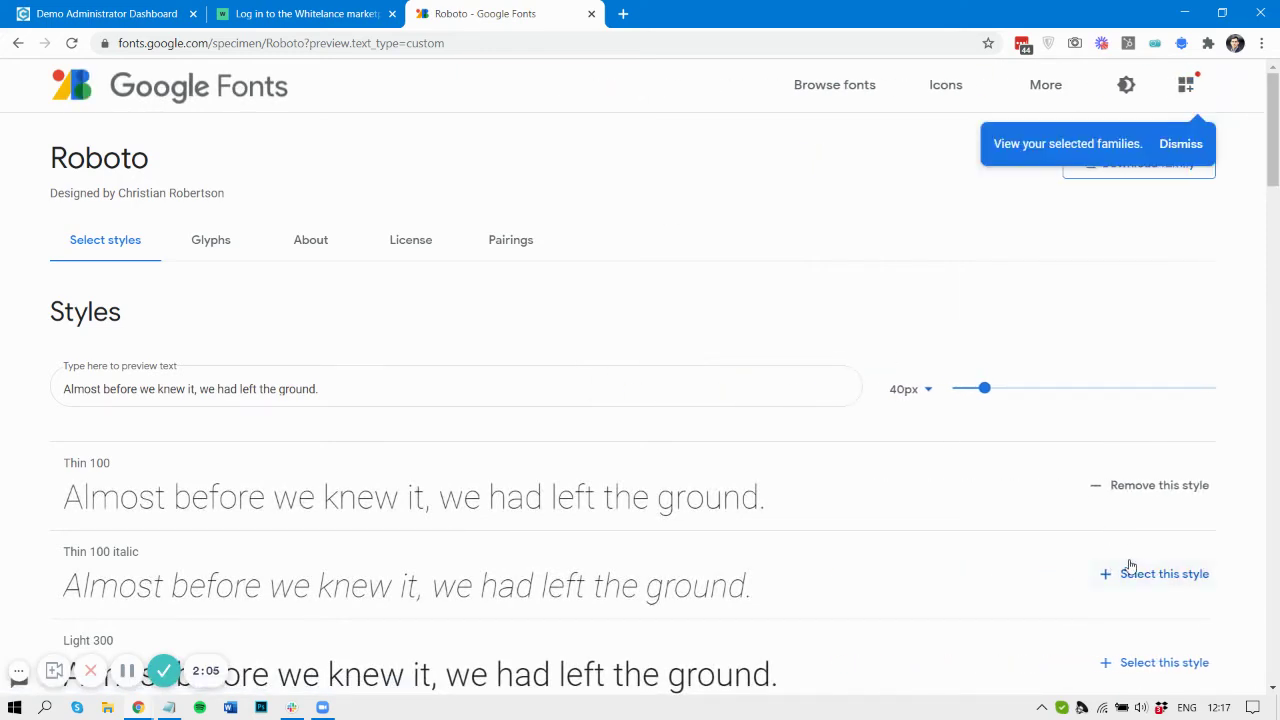
pyautogui.scroll(-3, 706, 280)
pyautogui.scroll(-3, 710, 436)
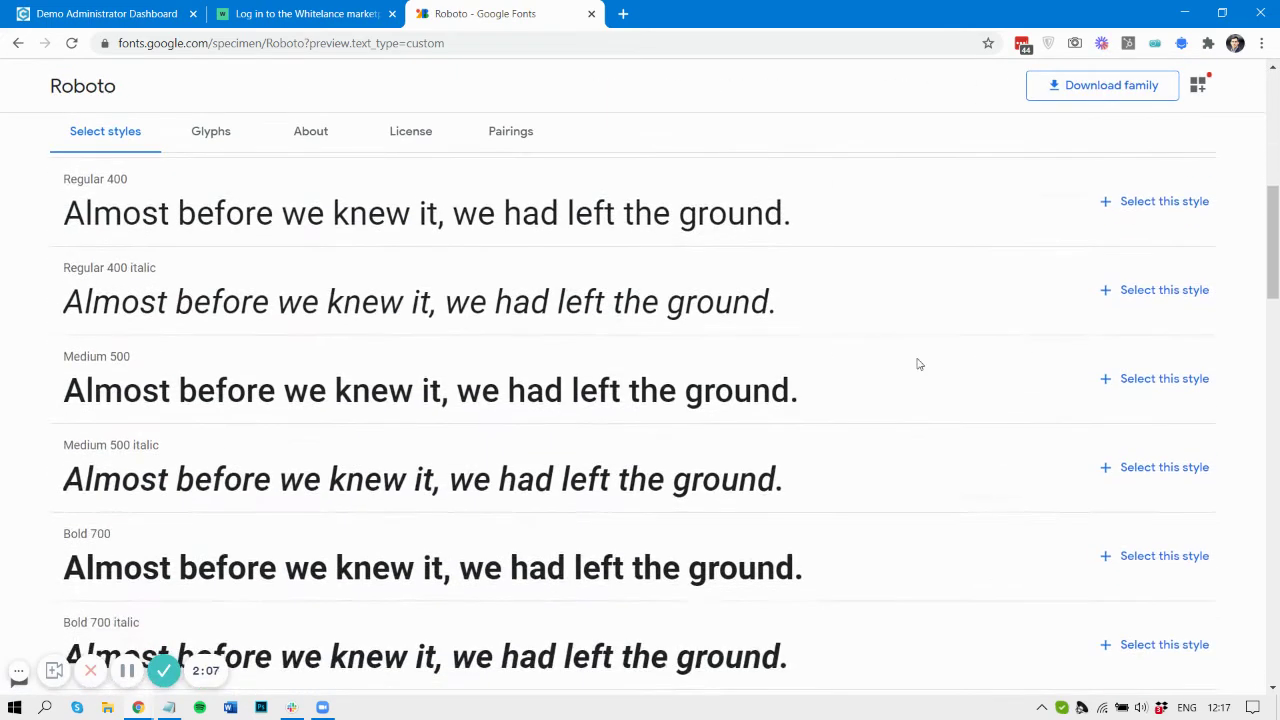
pyautogui.click(1115, 382)
pyautogui.click(1105, 290)
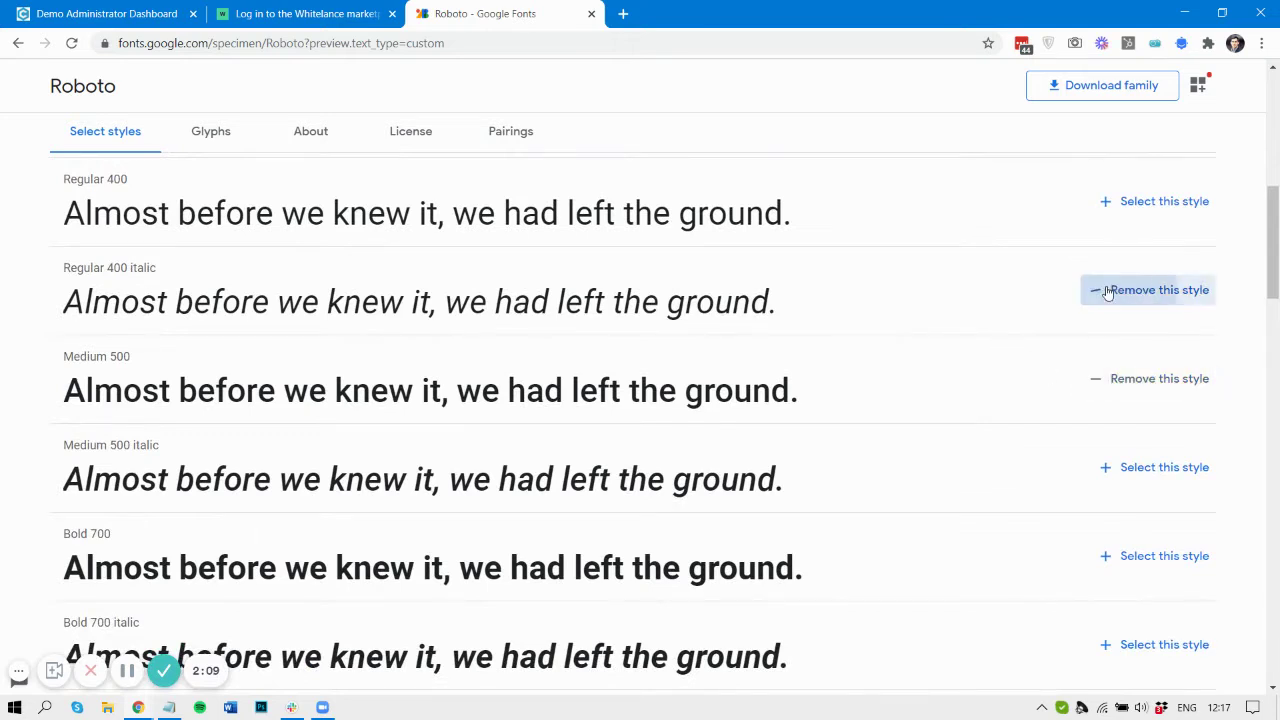
# Step: Download the Roboto font family
pyautogui.click(1107, 87)
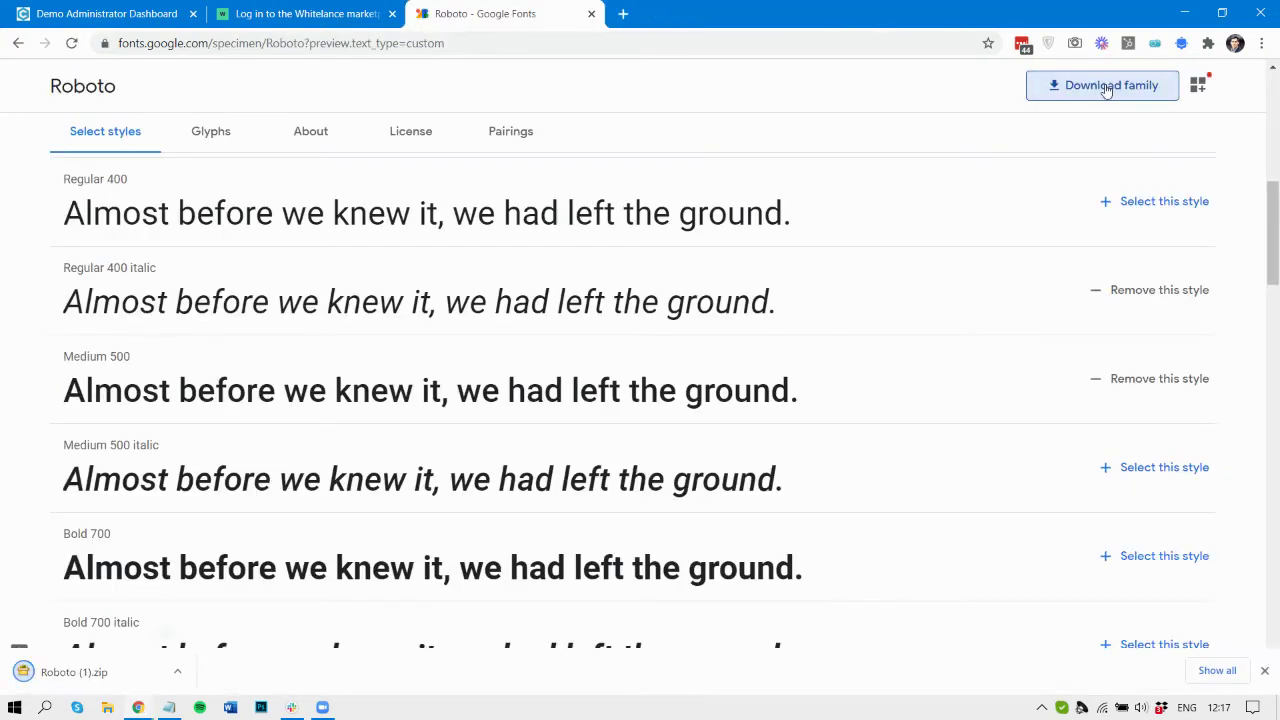
pyautogui.scroll(5, 1100, 325)
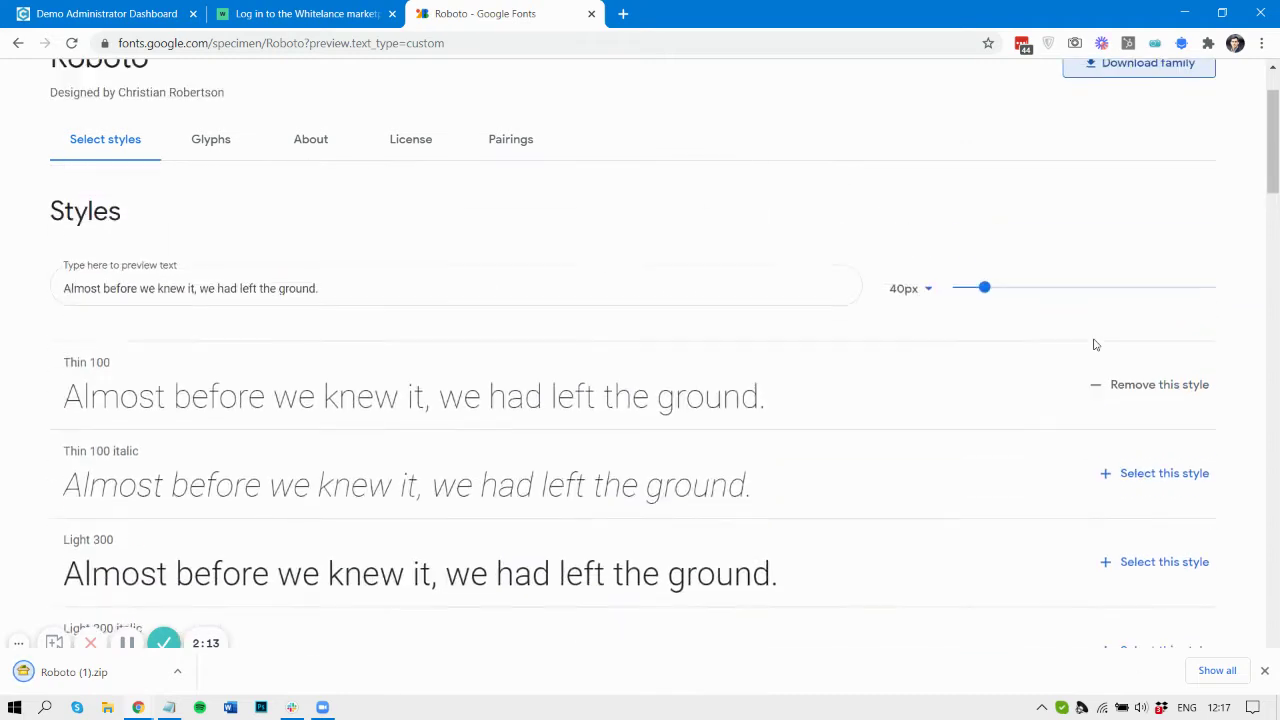
pyautogui.scroll(1, 1118, 307)
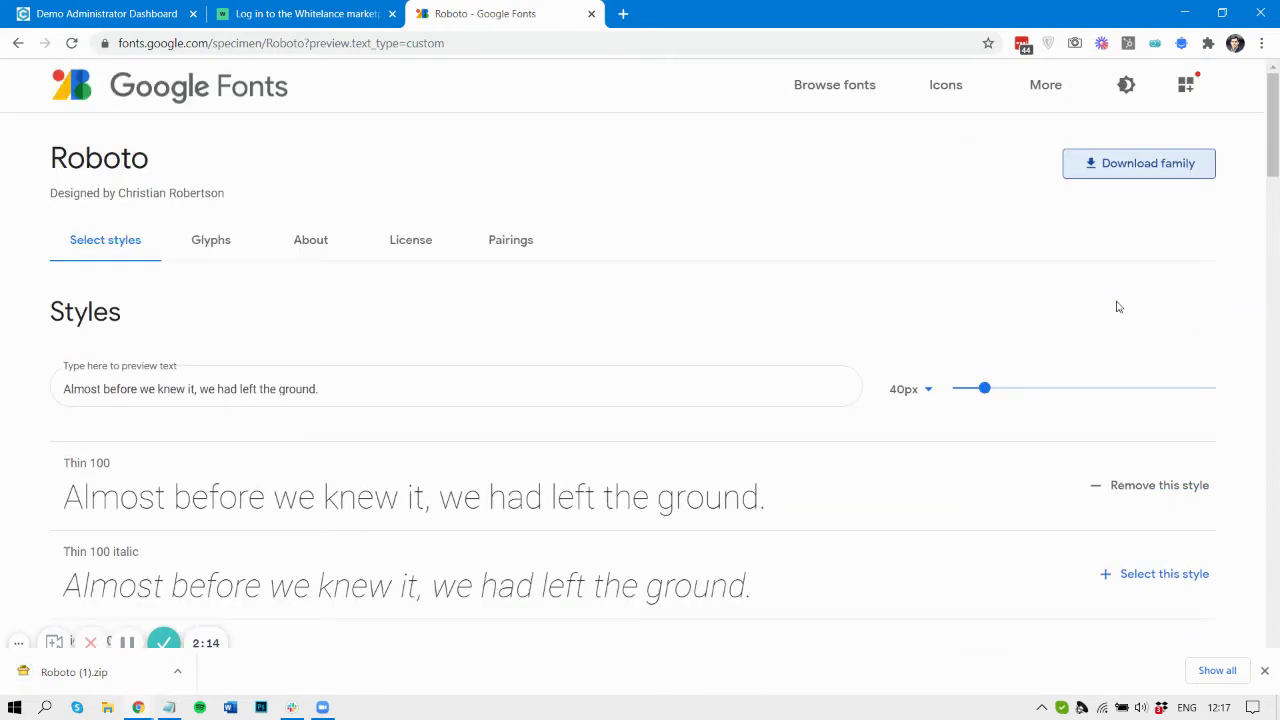
pyautogui.click(1133, 172)
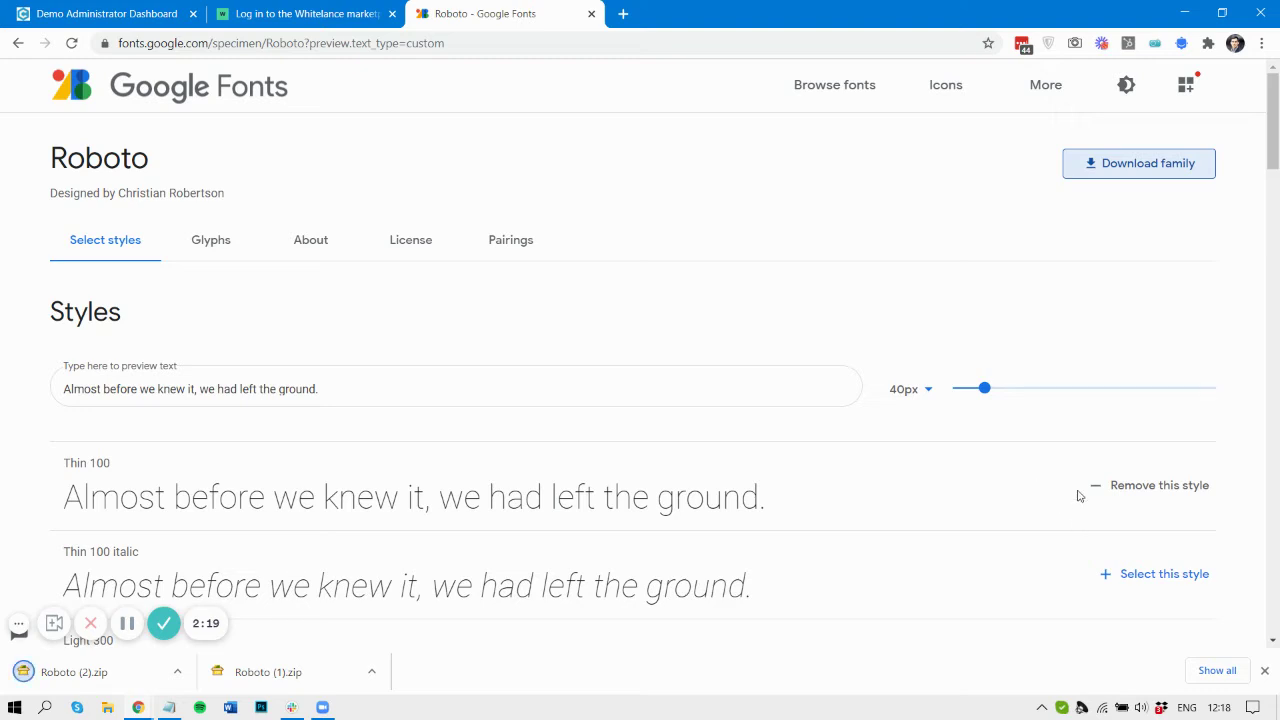
pyautogui.click(1264, 671)
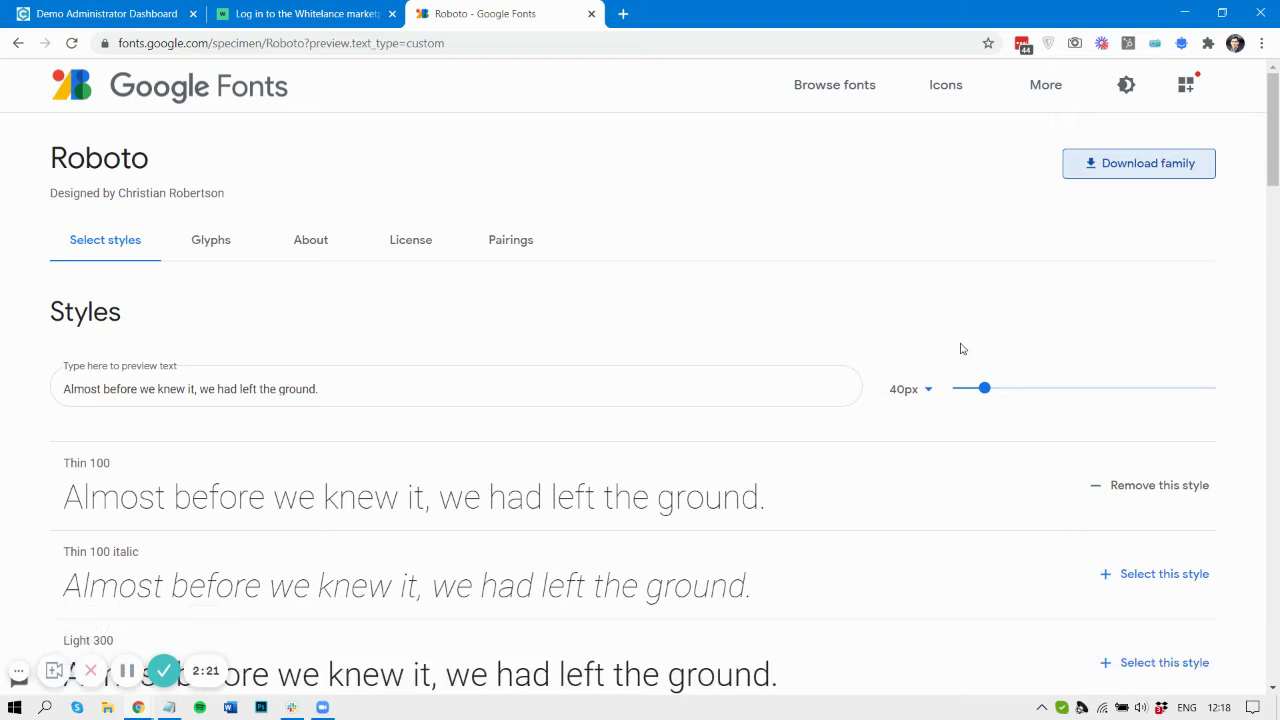
# Step: Highlight the Roboto stylesheet URL in the embed code, then return to admin Styling
pyautogui.click(1046, 88)
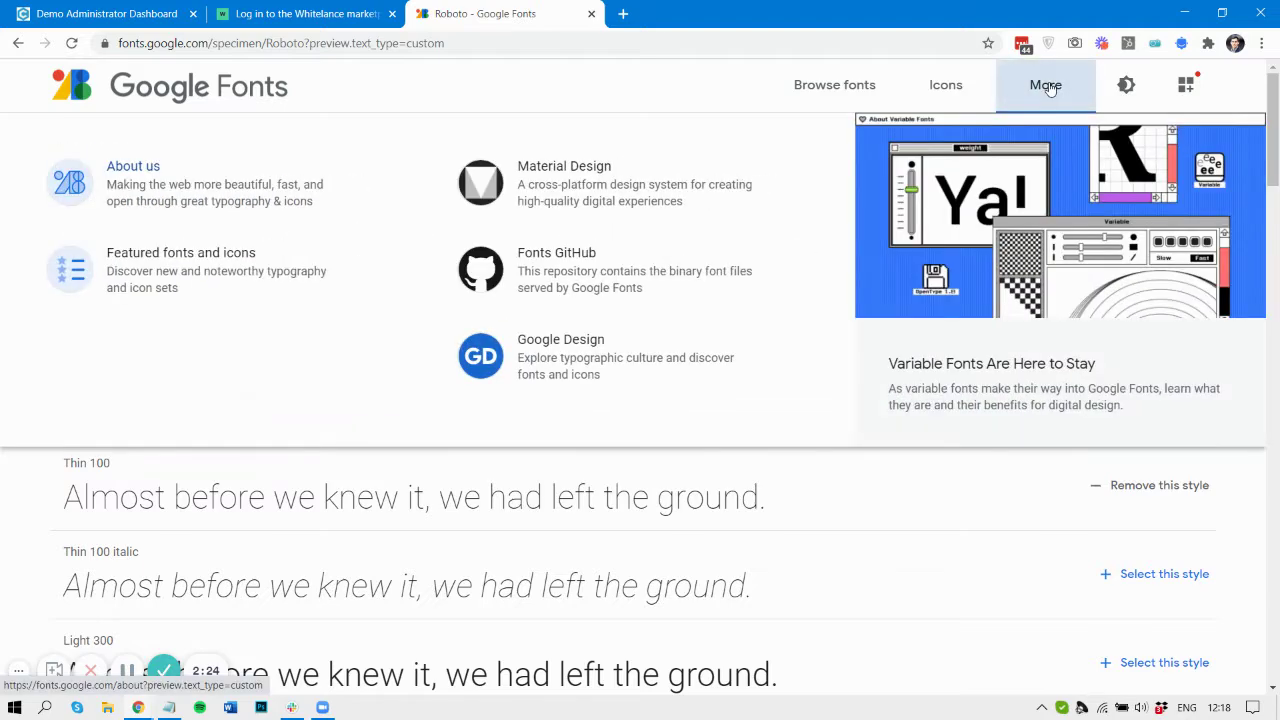
pyautogui.click(1186, 86)
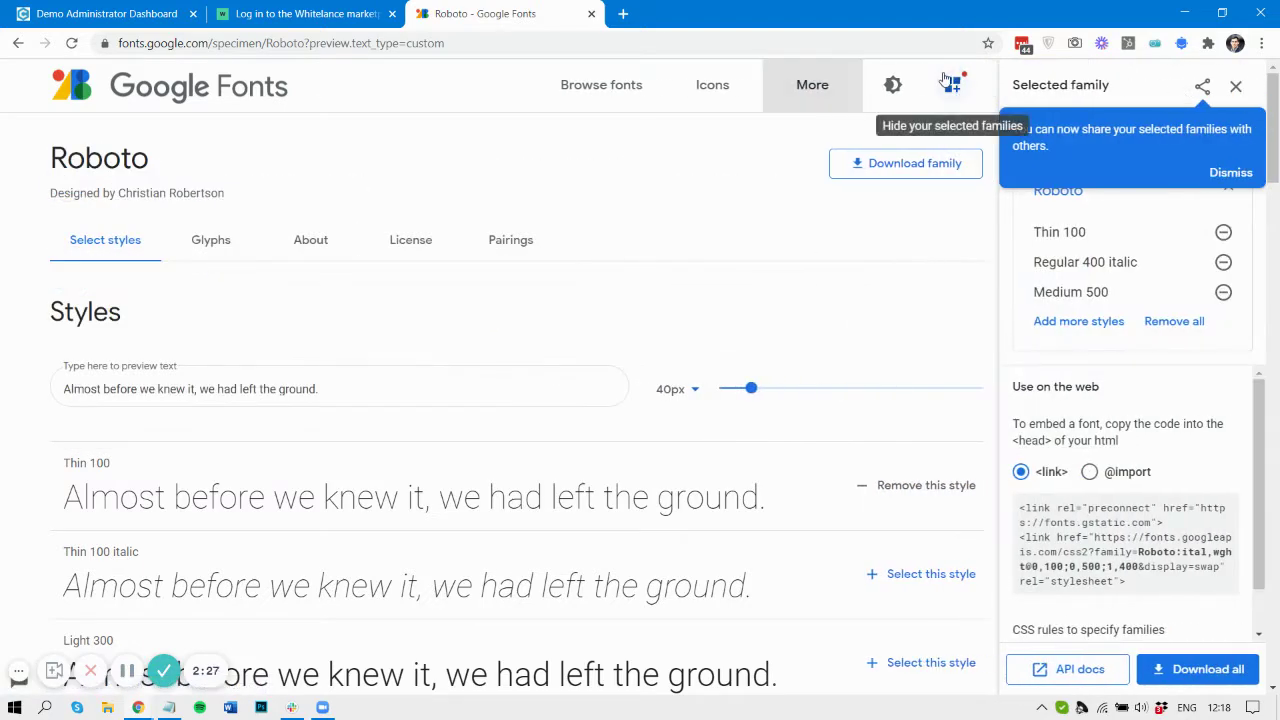
pyautogui.scroll(-1, 1148, 540)
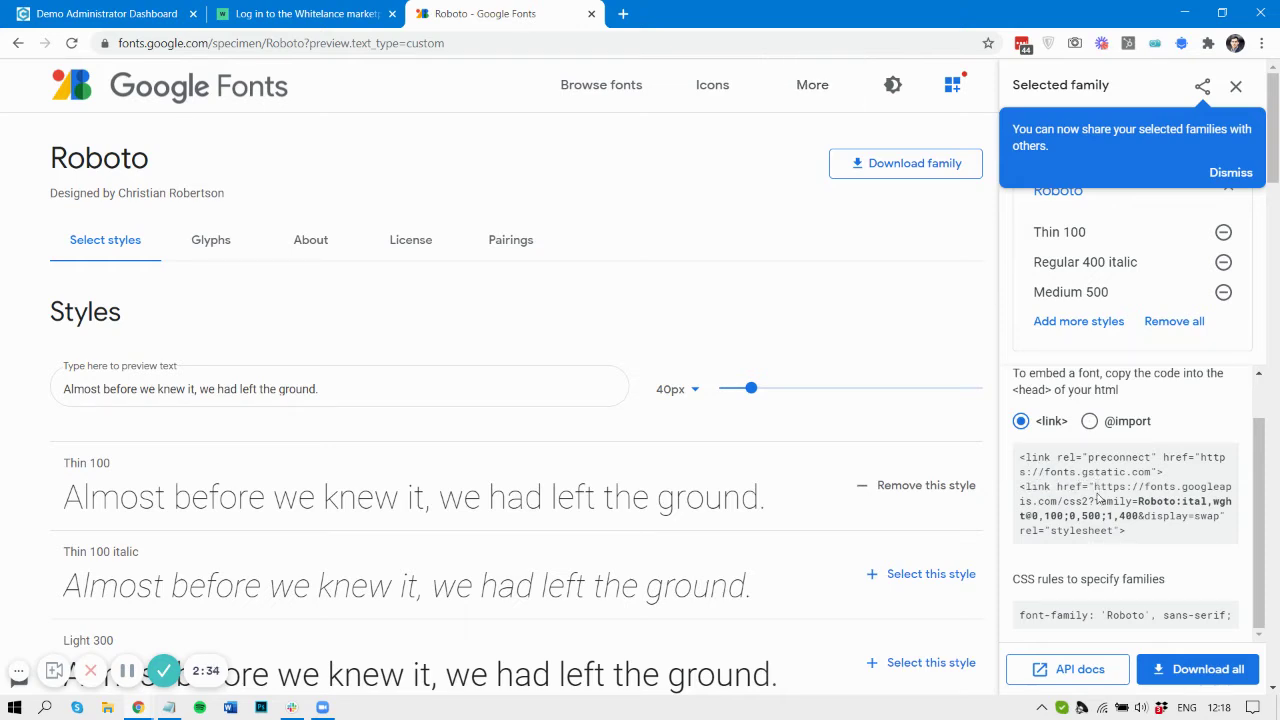
pyautogui.moveTo(1097, 485); pyautogui.dragTo(1216, 517)
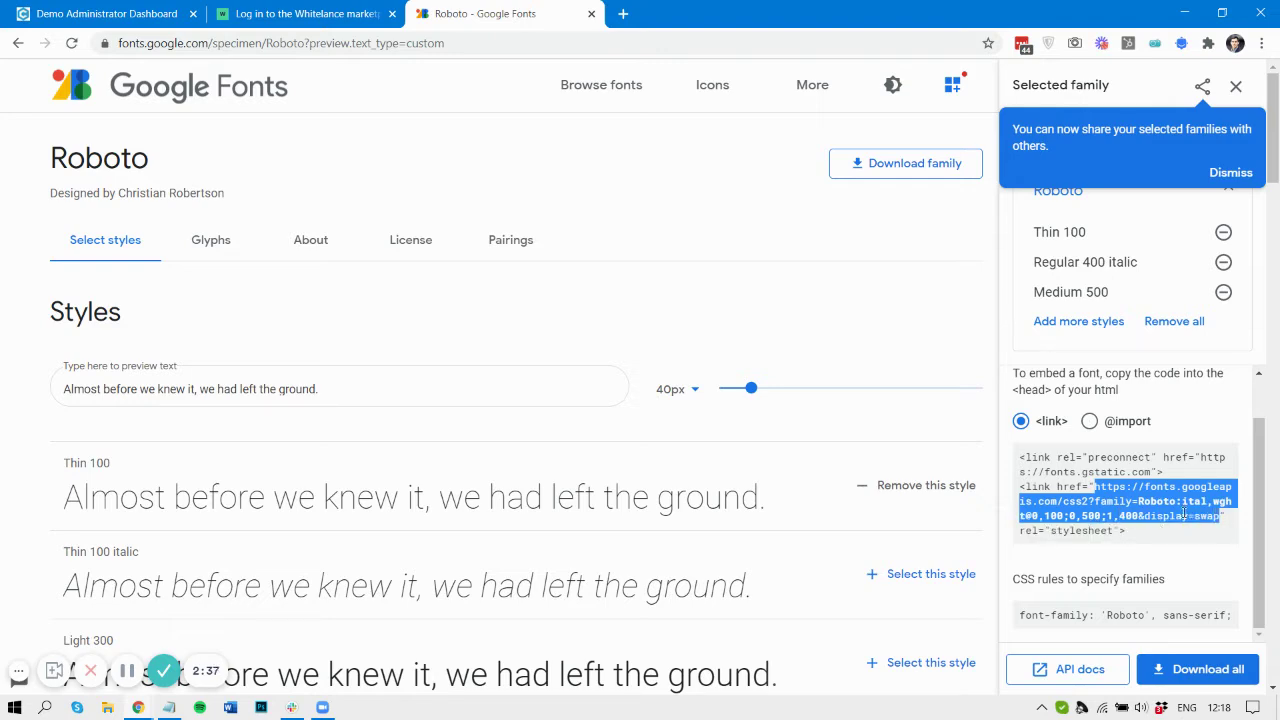
pyautogui.click(300, 13)
pyautogui.click(110, 13)
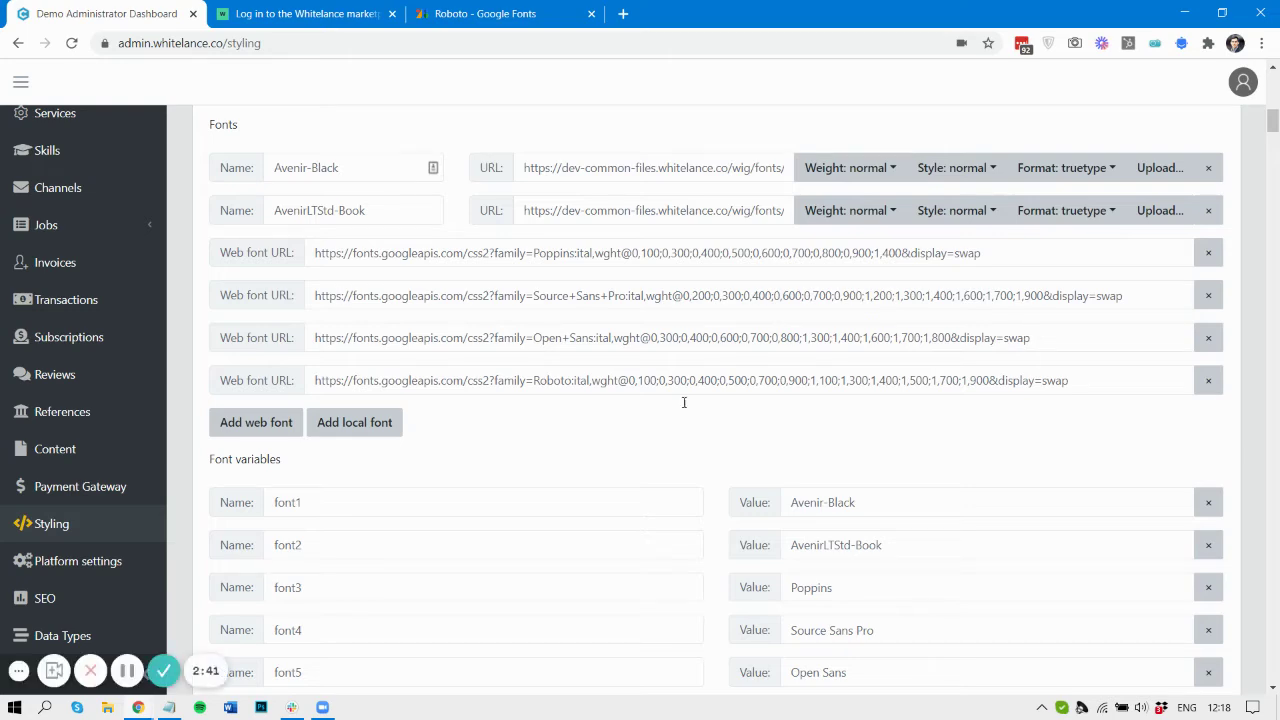
pyautogui.scroll(-4, 641, 477)
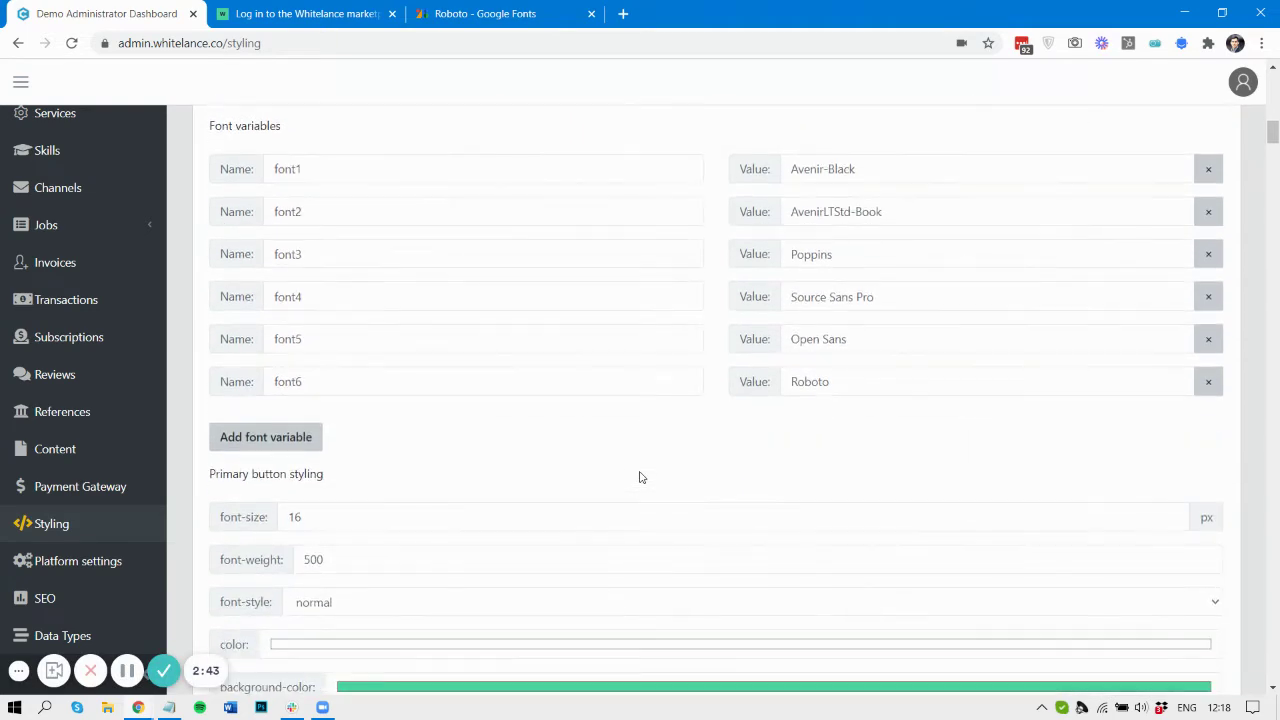
pyautogui.scroll(3, 641, 477)
pyautogui.scroll(2, 489, 211)
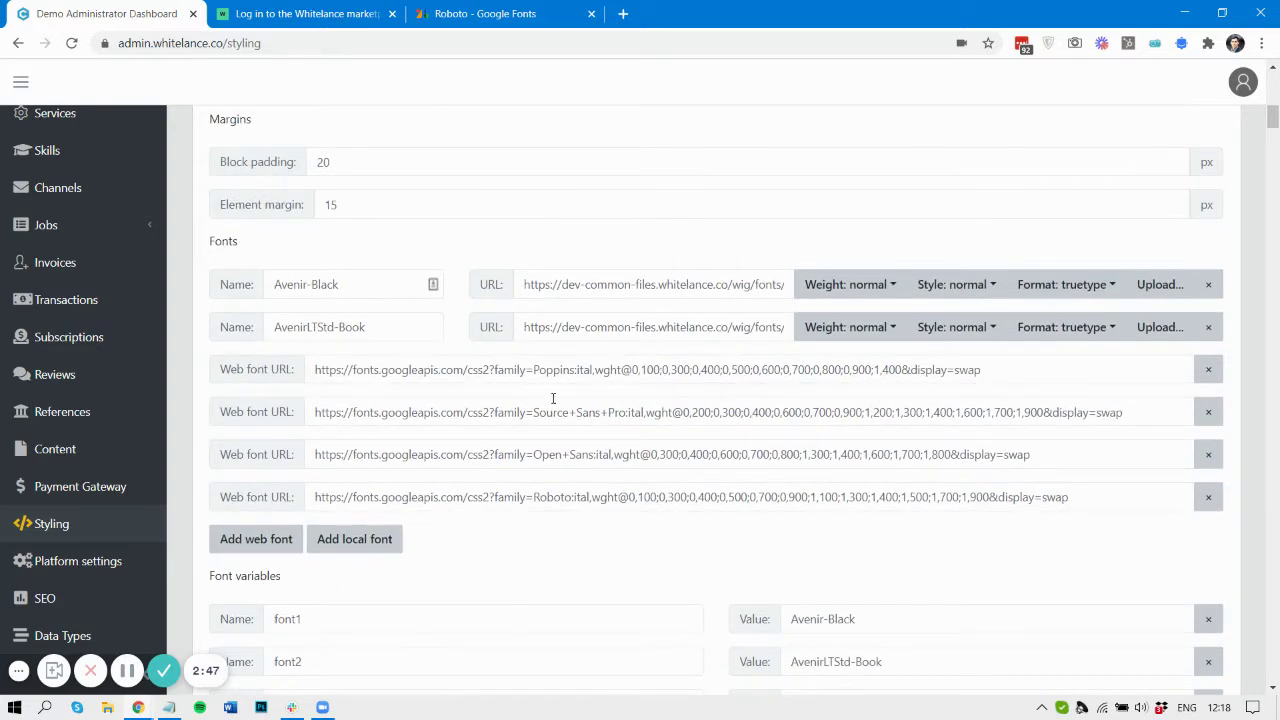
pyautogui.moveTo(533, 369); pyautogui.dragTo(575, 370)
pyautogui.moveTo(274, 284); pyautogui.dragTo(371, 282)
pyautogui.scroll(-5, 372, 460)
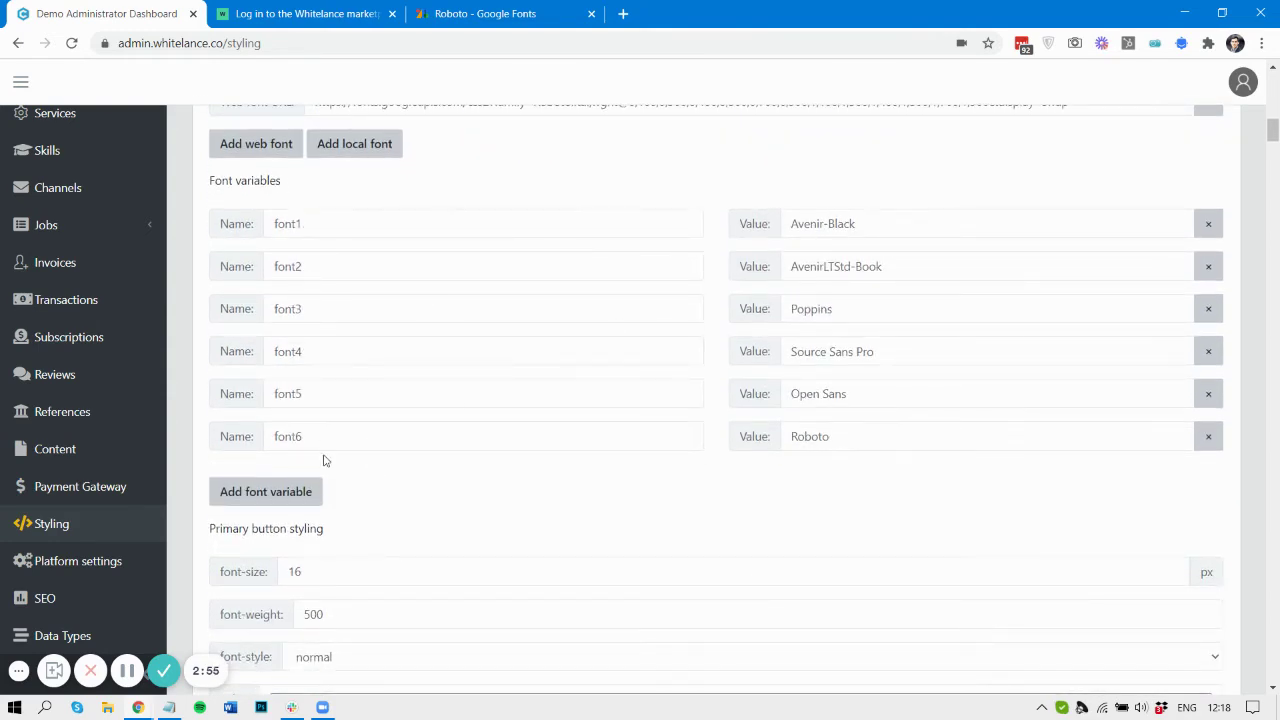
pyautogui.moveTo(268, 308); pyautogui.dragTo(307, 313)
# Step: Inspect the demo Jobs heading to find the body font-family var(--font3), sans-serif
pyautogui.click(318, 13)
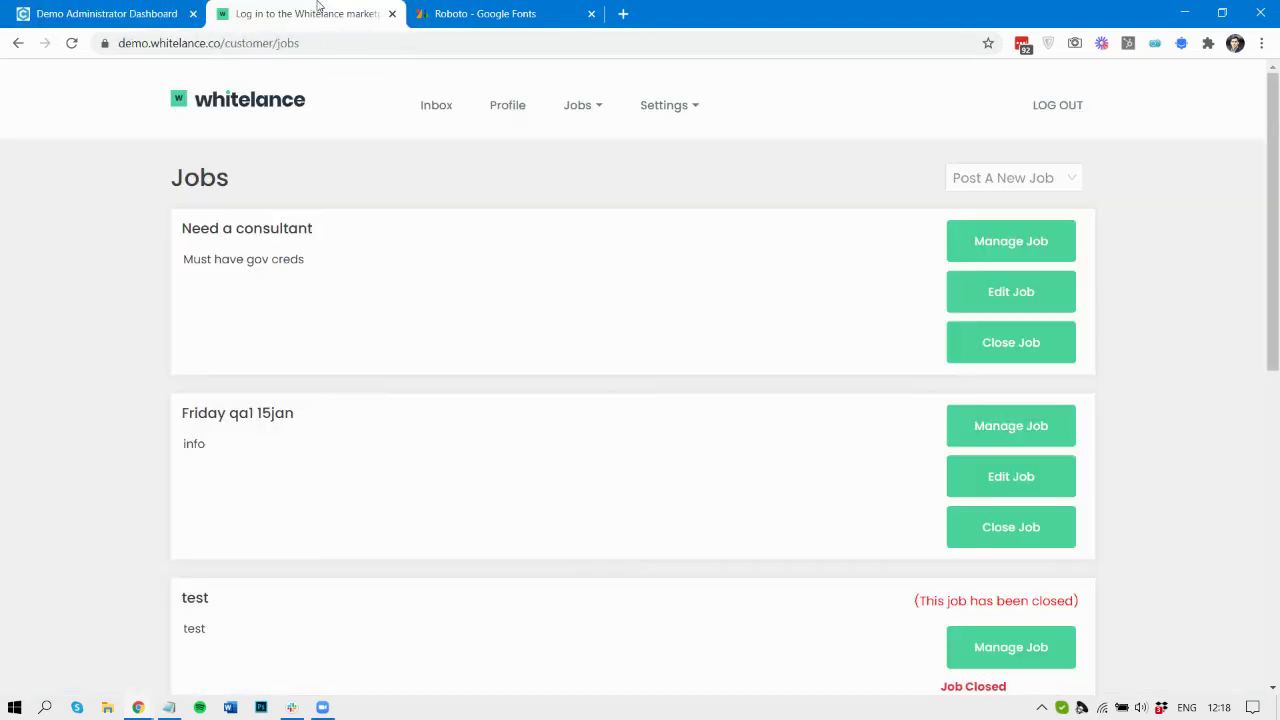
pyautogui.rightClick(198, 180)
pyautogui.click(250, 452)
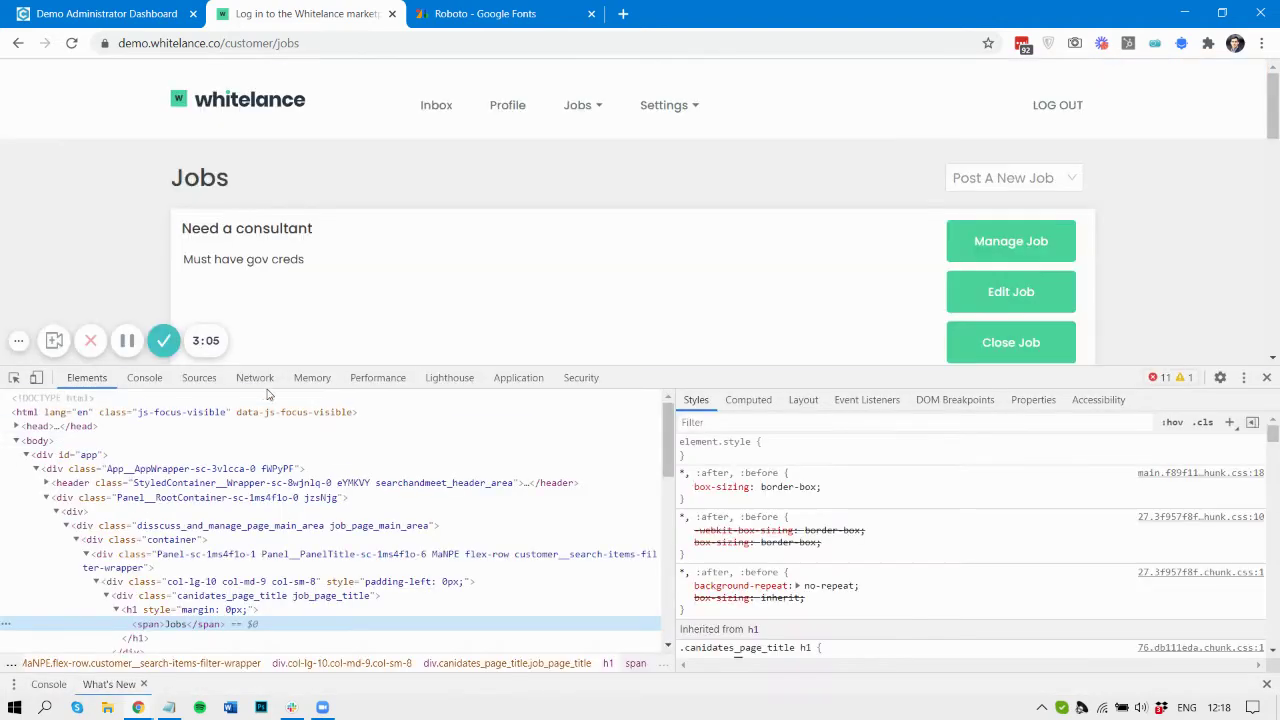
pyautogui.scroll(-4, 710, 506)
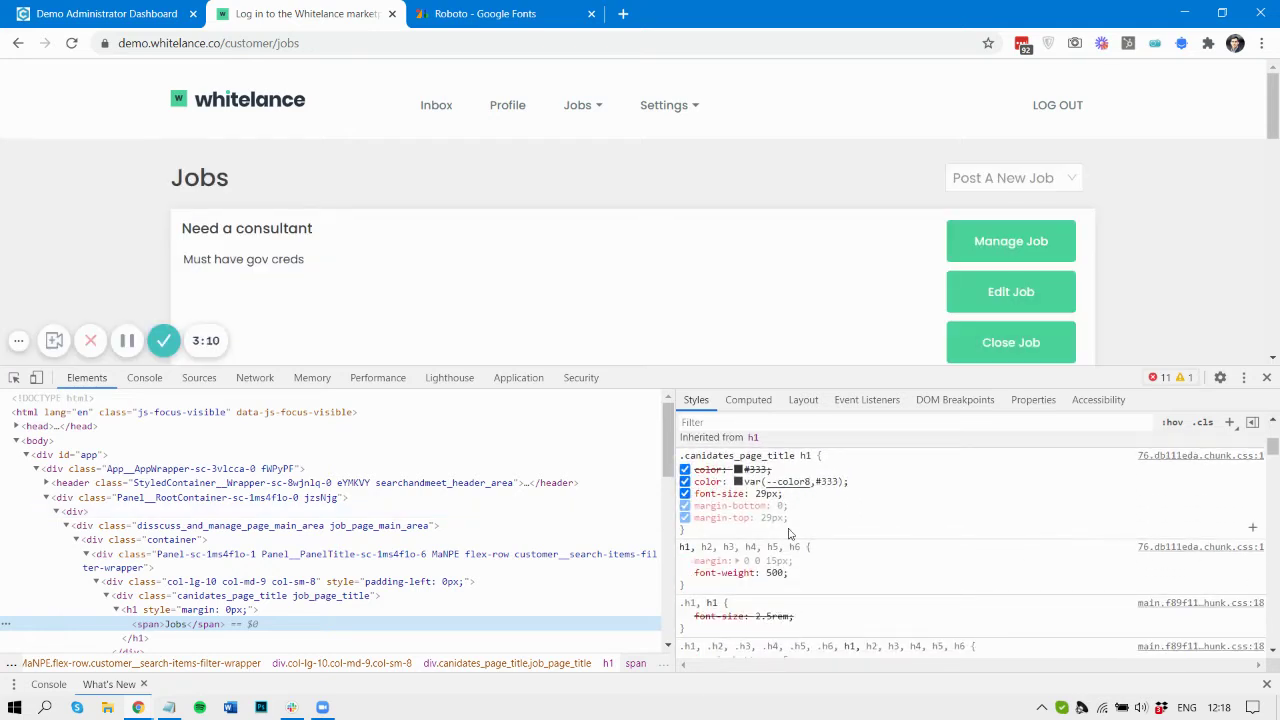
pyautogui.scroll(-5, 790, 540)
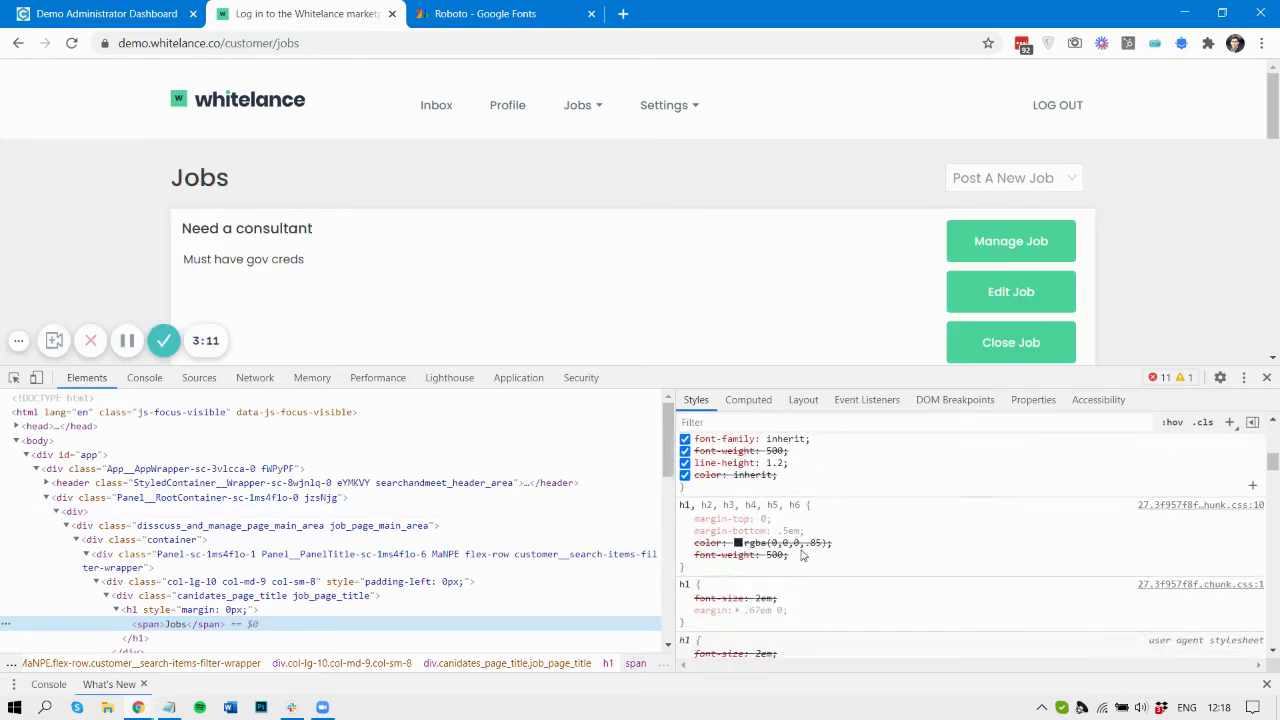
pyautogui.scroll(-5, 802, 556)
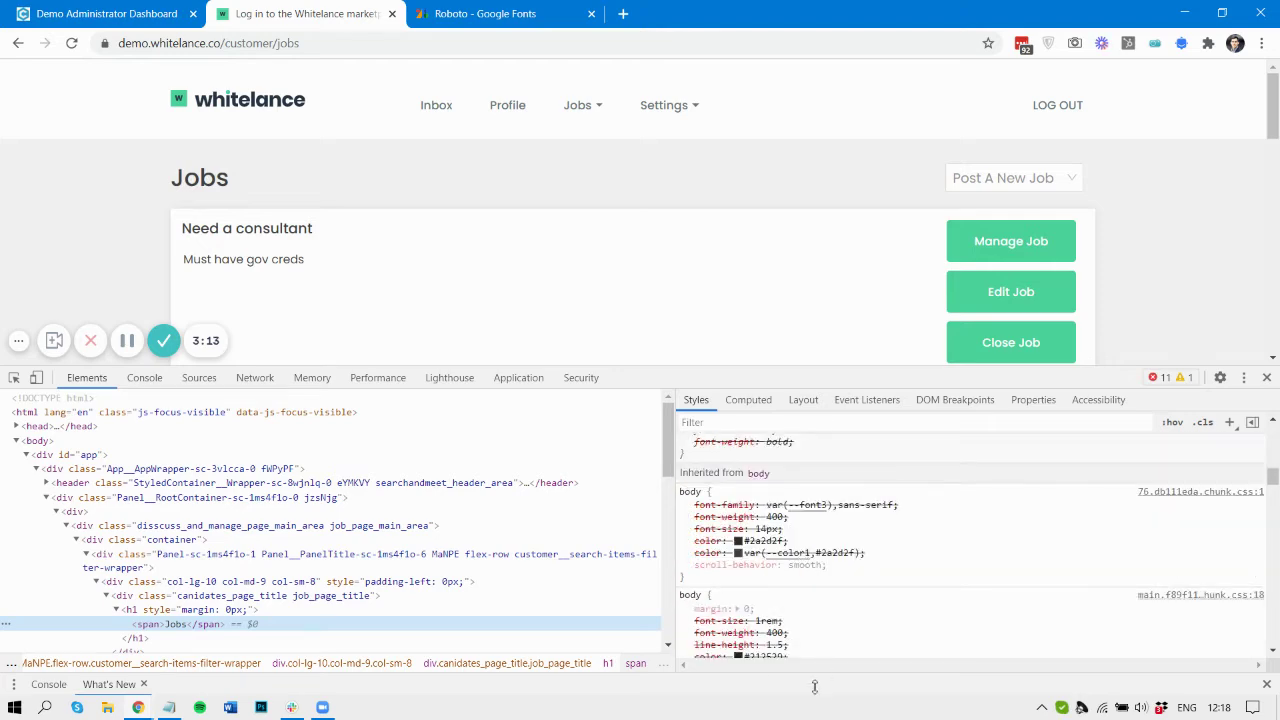
pyautogui.click(240, 596)
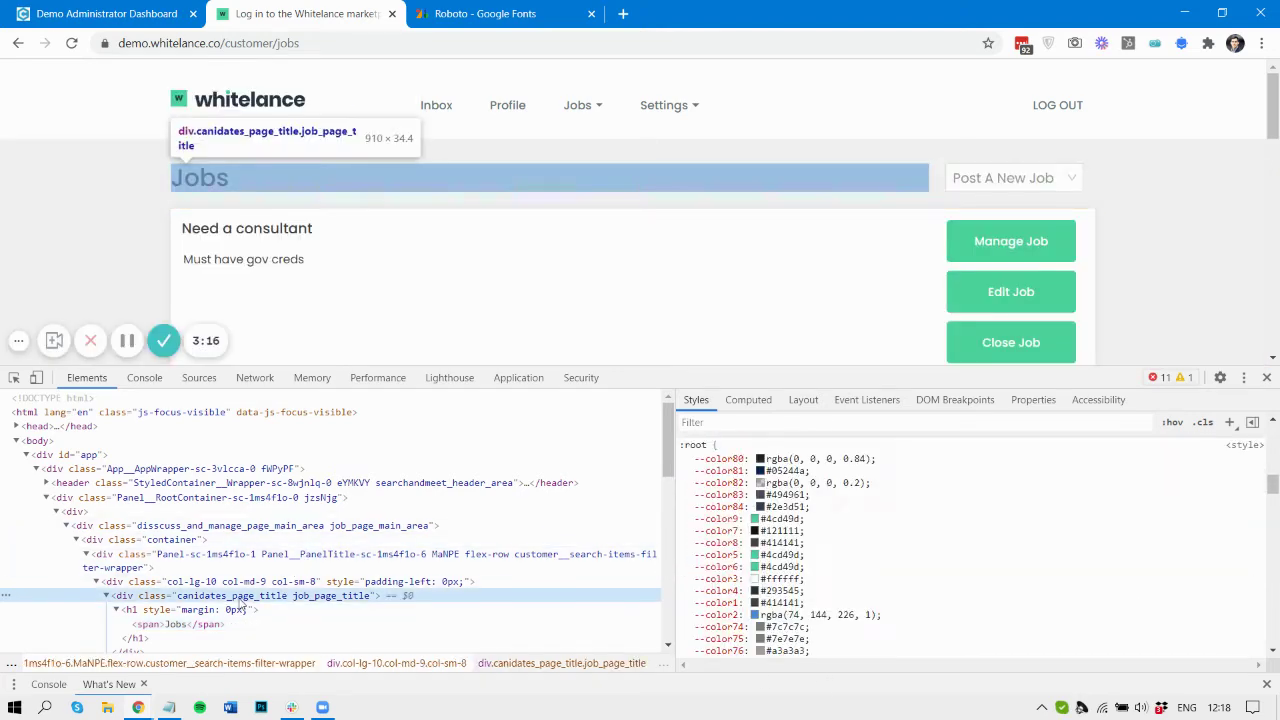
pyautogui.scroll(-10, 750, 530)
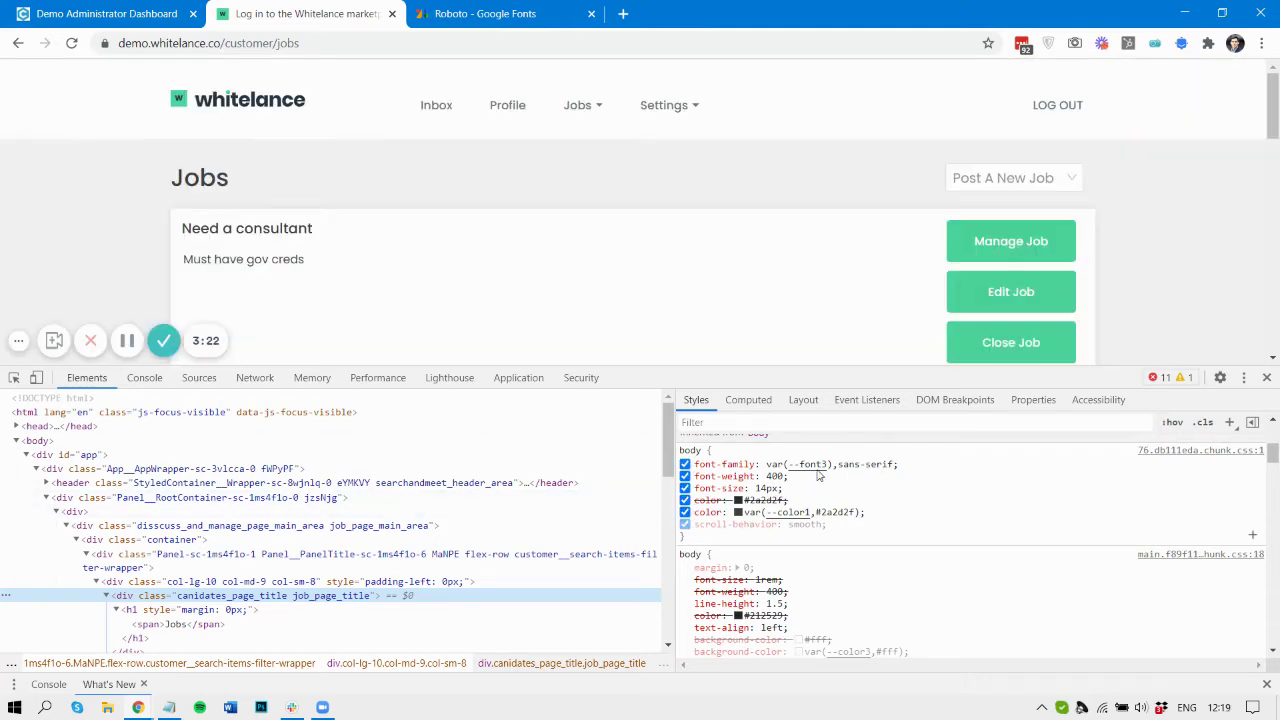
# Step: Review the admin Primary button styling fields, then go back to the demo Jobs page
pyautogui.click(140, 13)
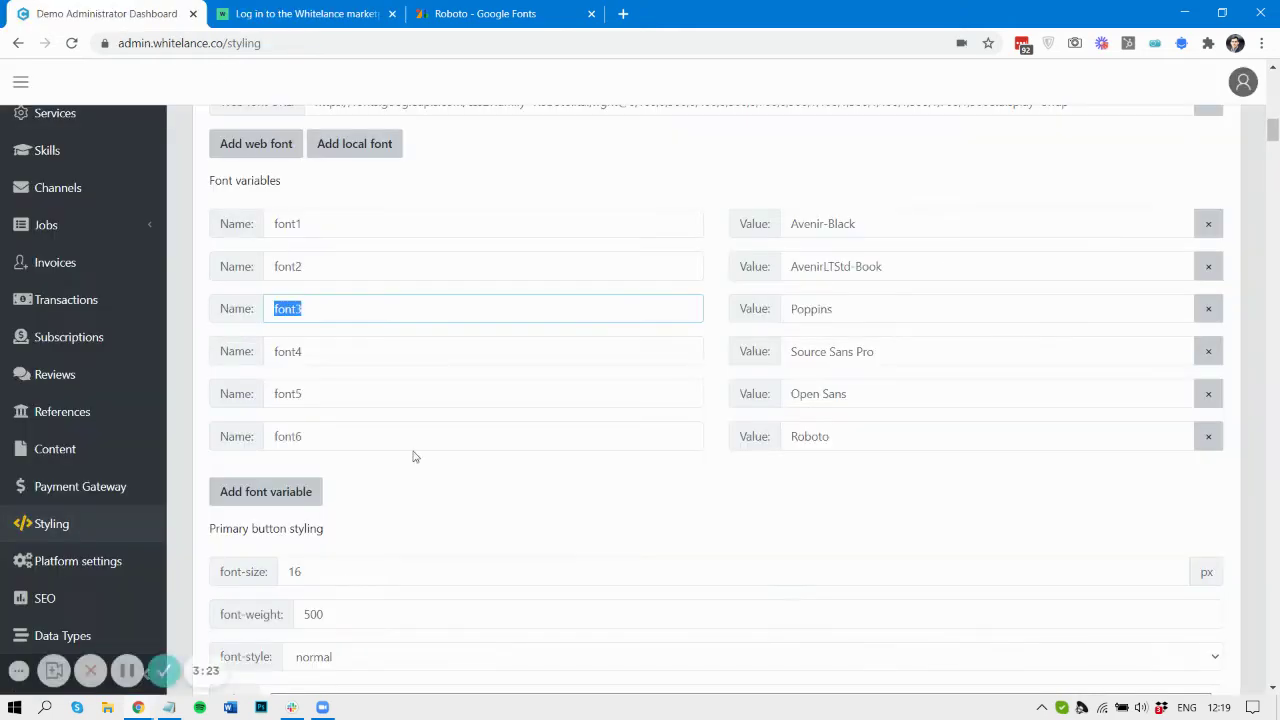
pyautogui.scroll(-4, 415, 457)
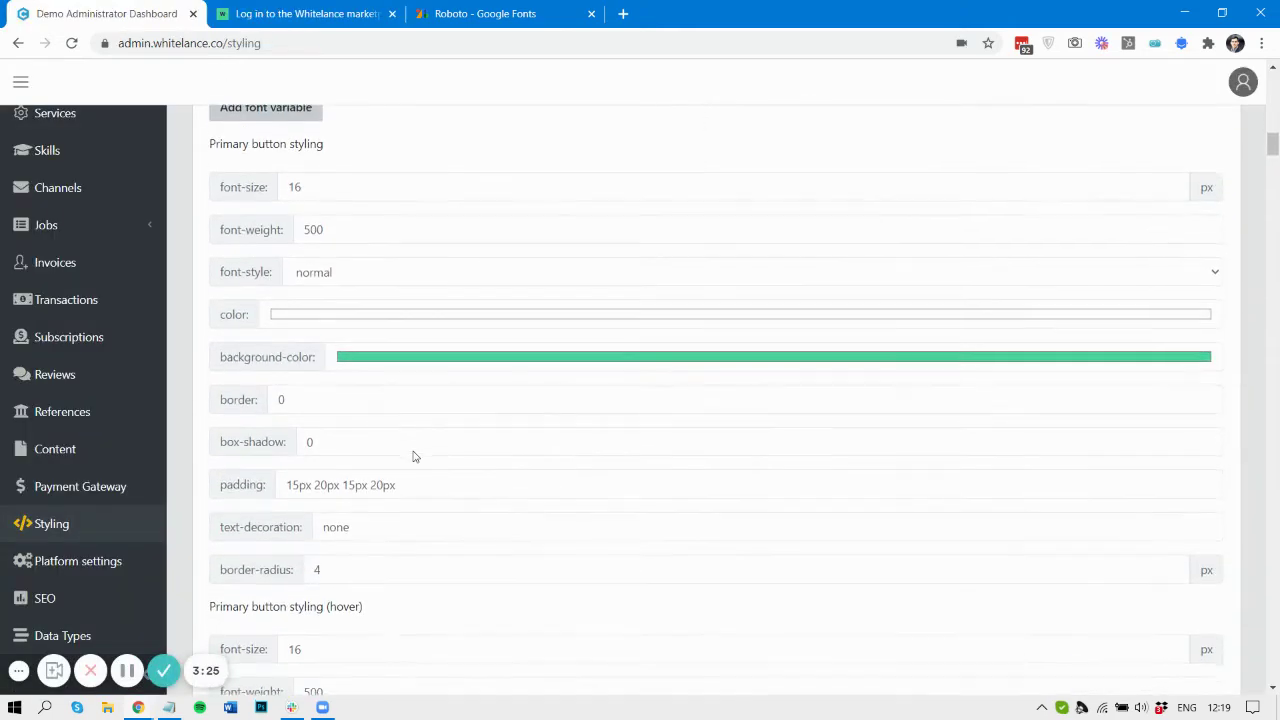
pyautogui.scroll(1, 414, 451)
pyautogui.scroll(-1, 414, 451)
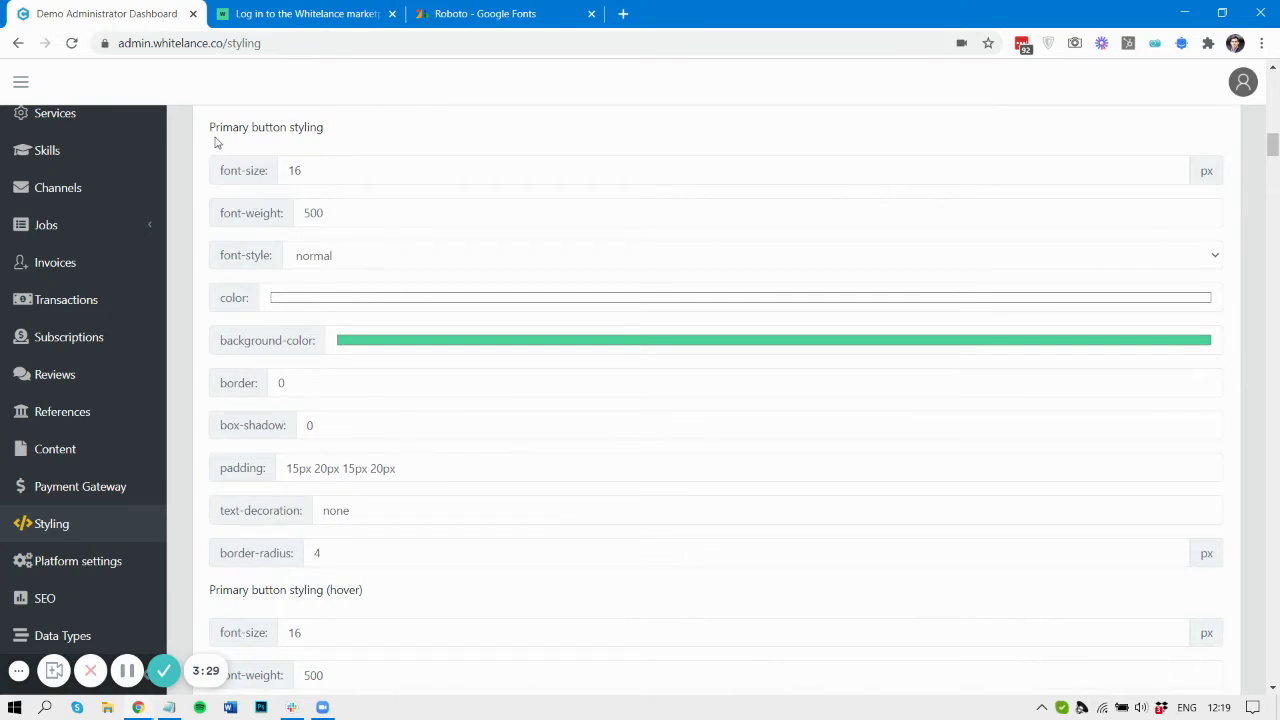
pyautogui.moveTo(211, 132); pyautogui.dragTo(379, 566)
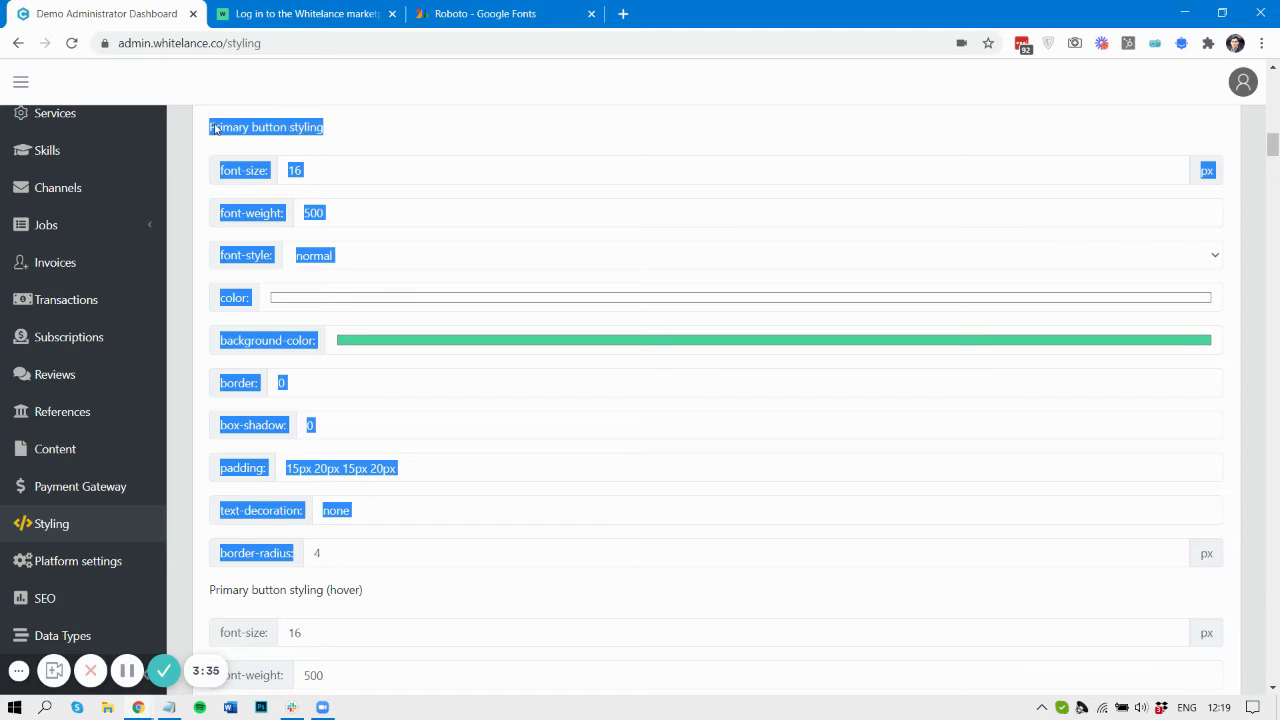
pyautogui.click(316, 10)
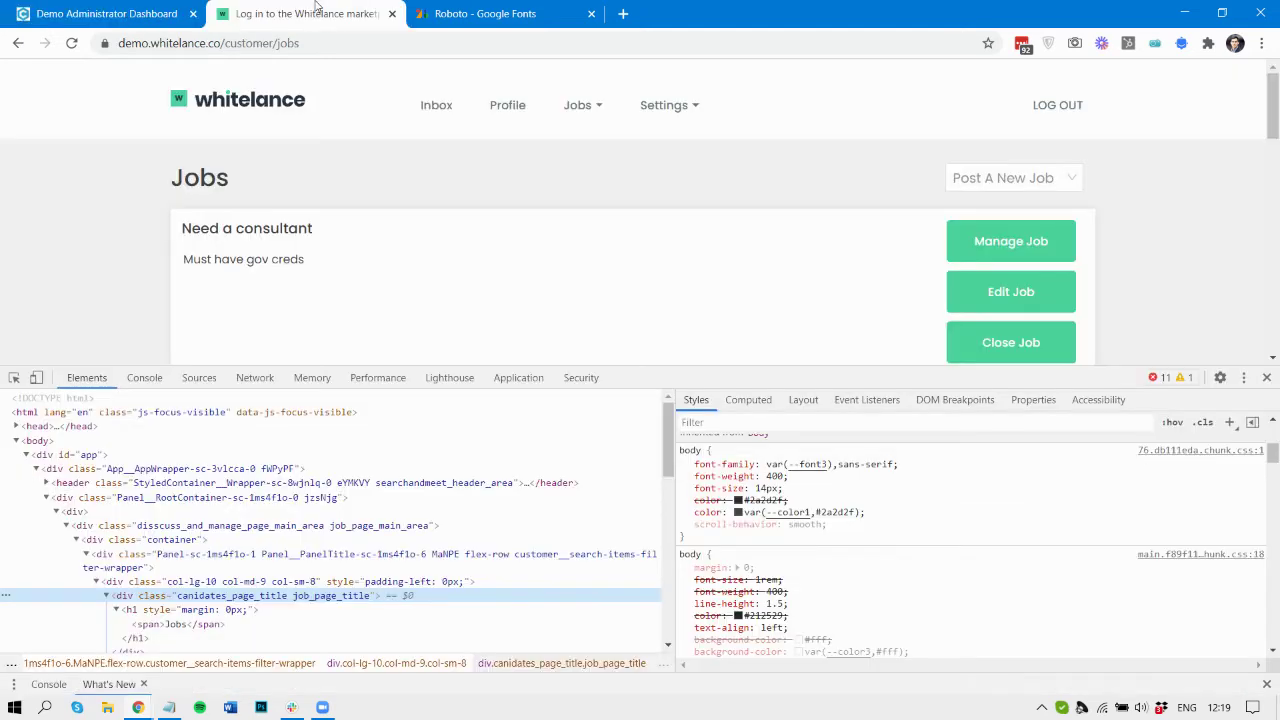
# Step: Open the Need a consultant Manage Job page and check the test under 1 task
pyautogui.click(1267, 377)
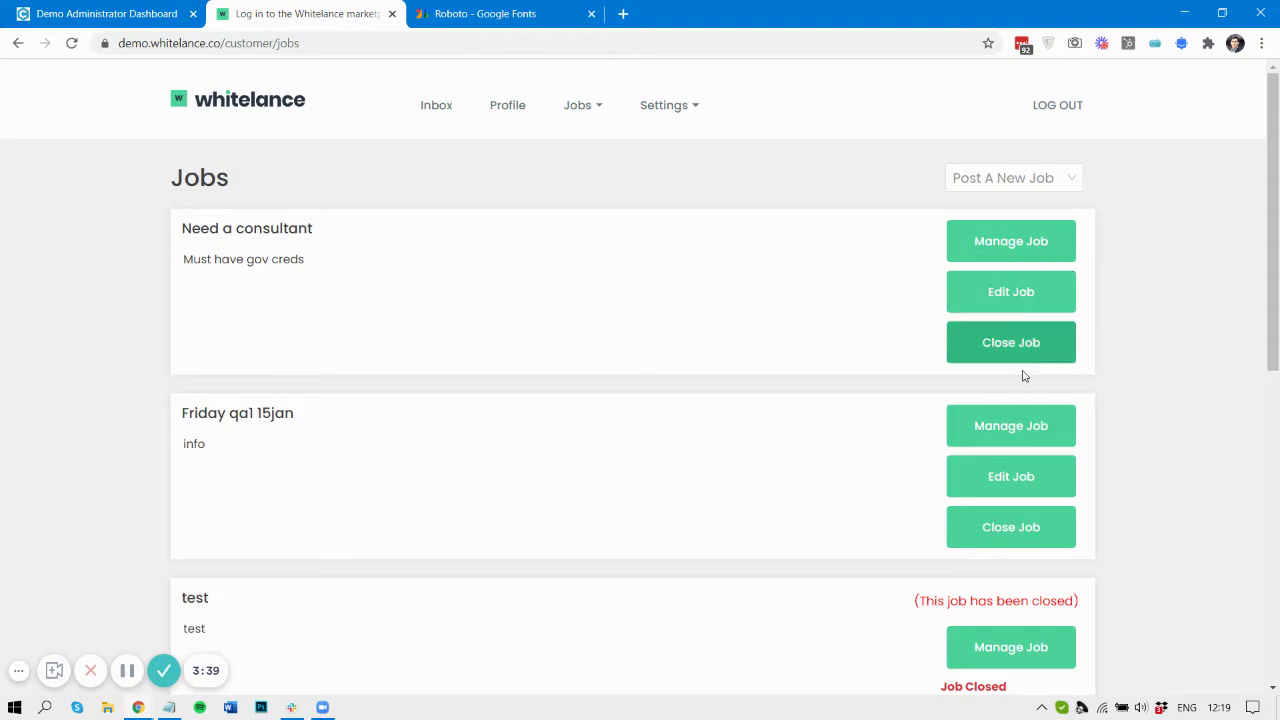
pyautogui.click(580, 105)
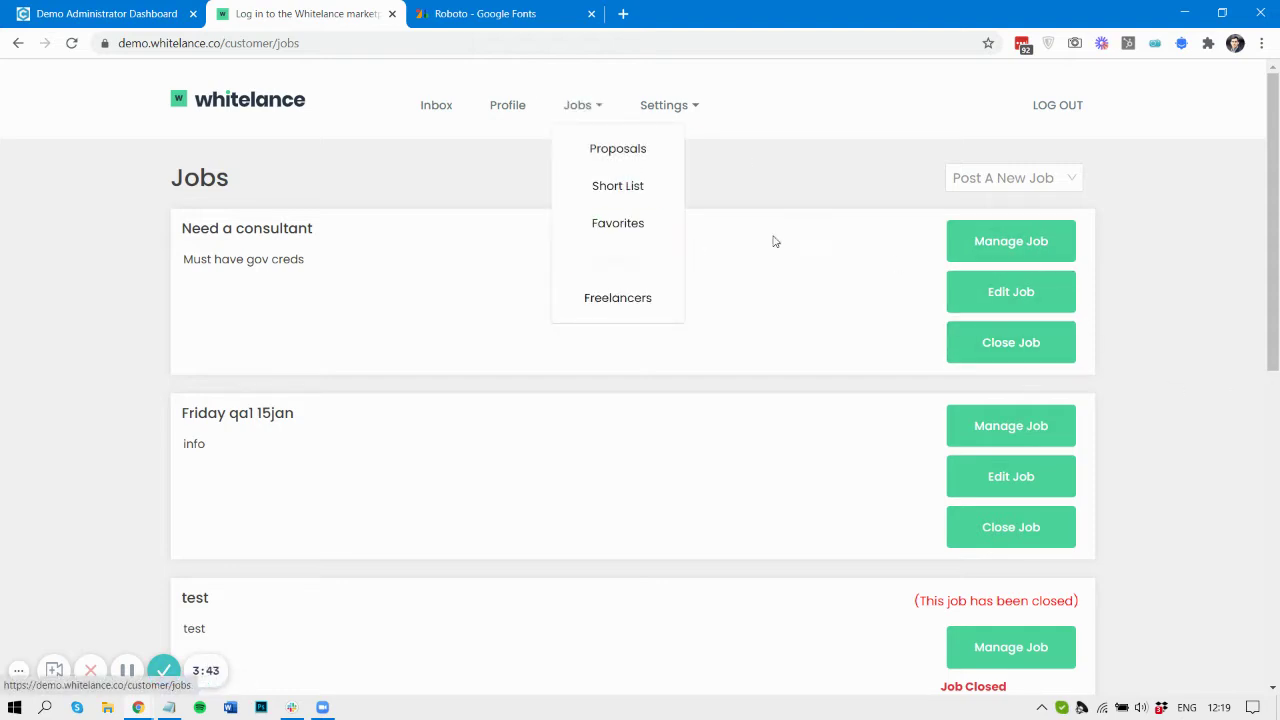
pyautogui.click(1006, 243)
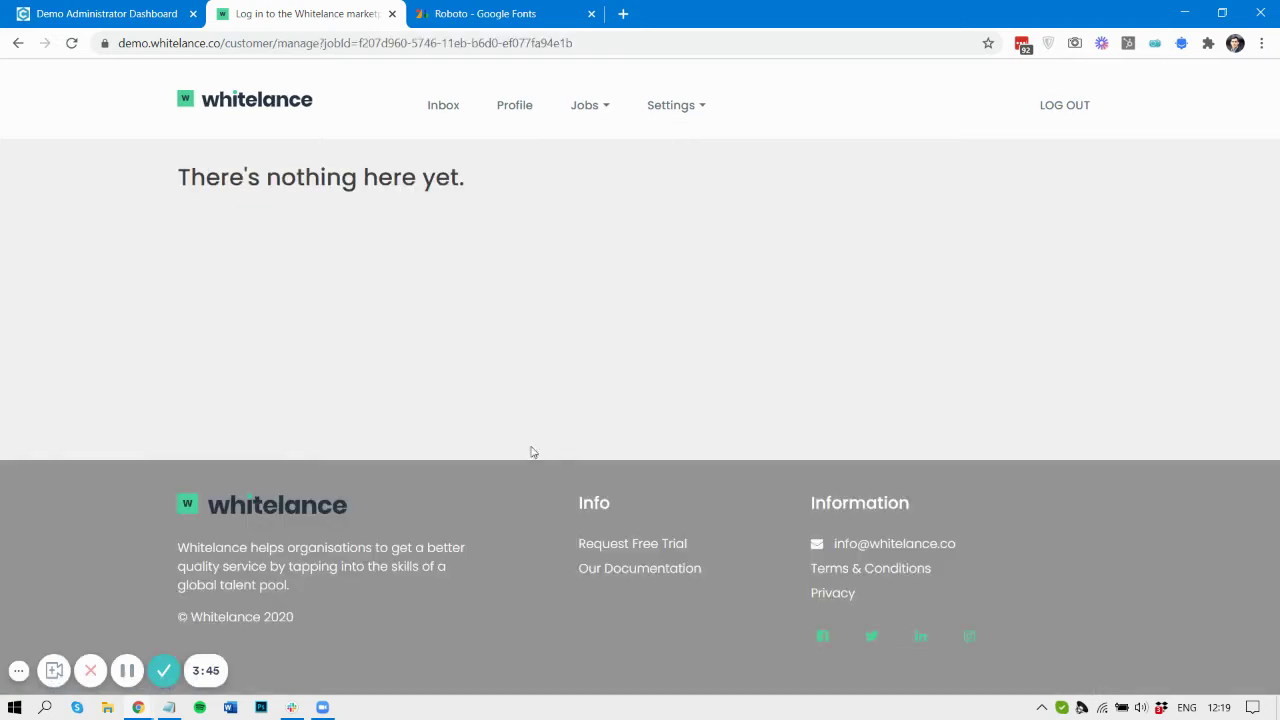
pyautogui.scroll(-3, 380, 429)
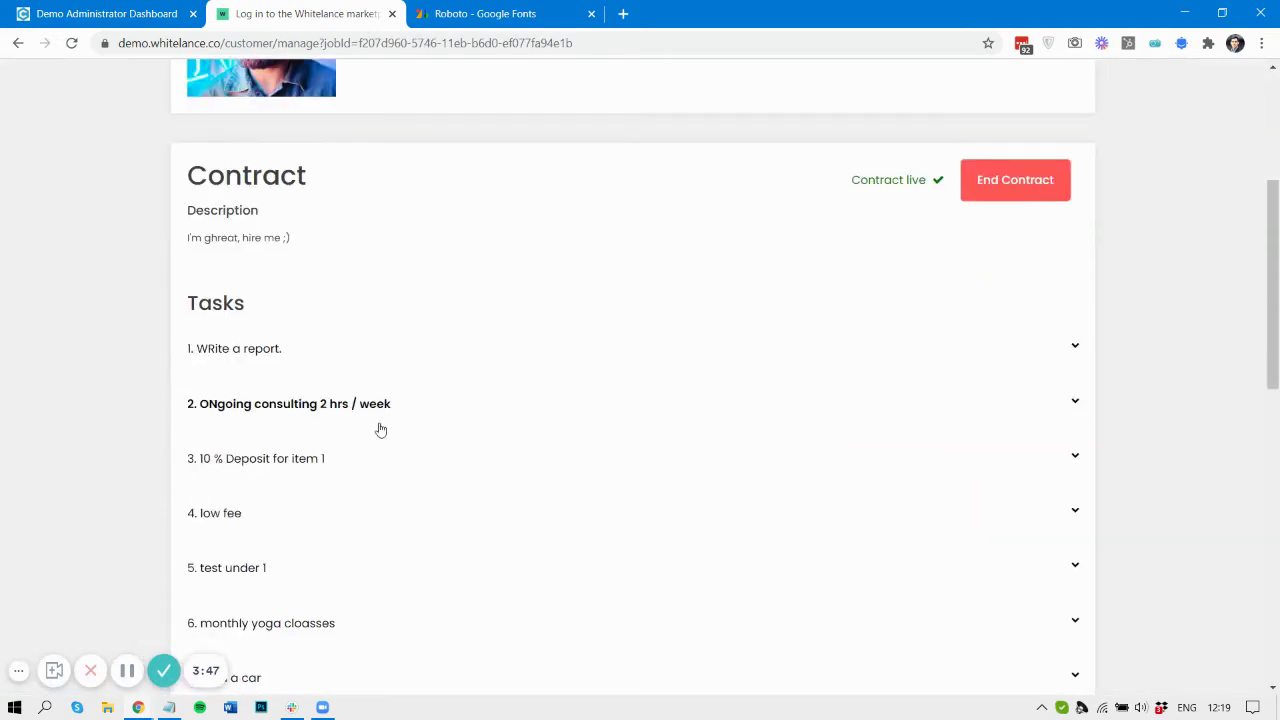
pyautogui.scroll(-2, 380, 429)
pyautogui.click(400, 334)
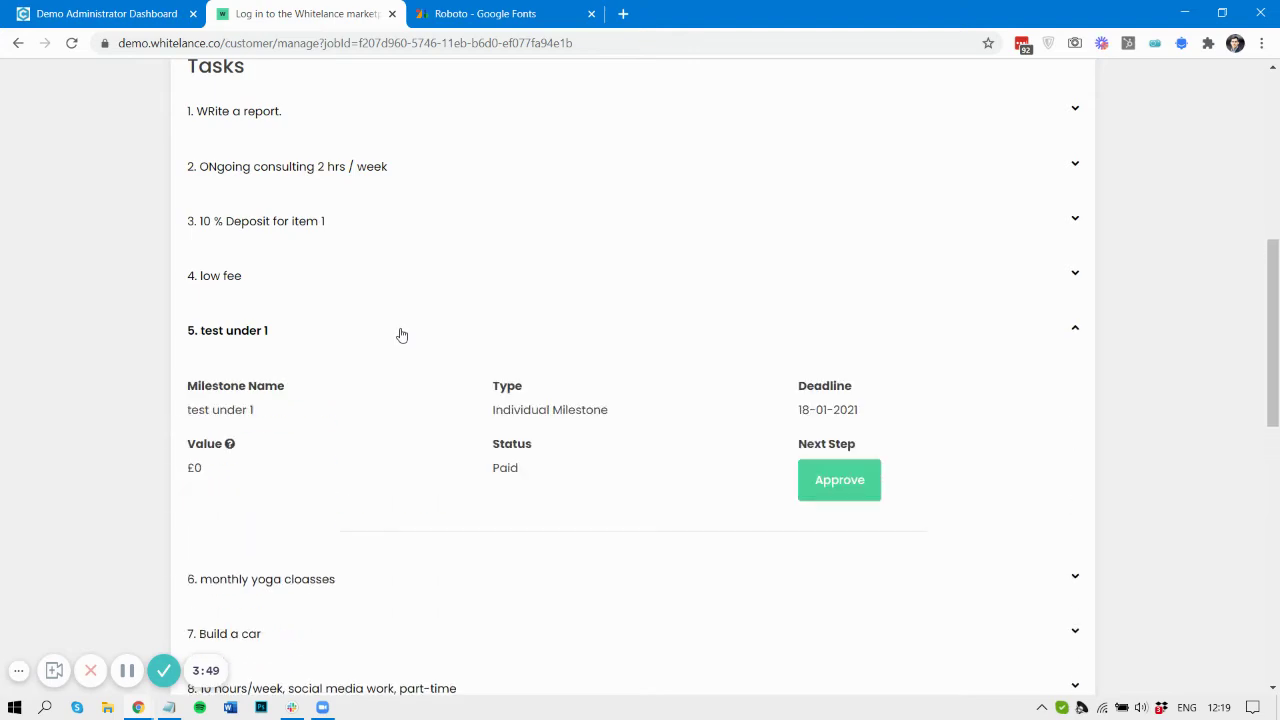
pyautogui.click(397, 334)
pyautogui.scroll(-5, 397, 335)
pyautogui.scroll(10, 397, 335)
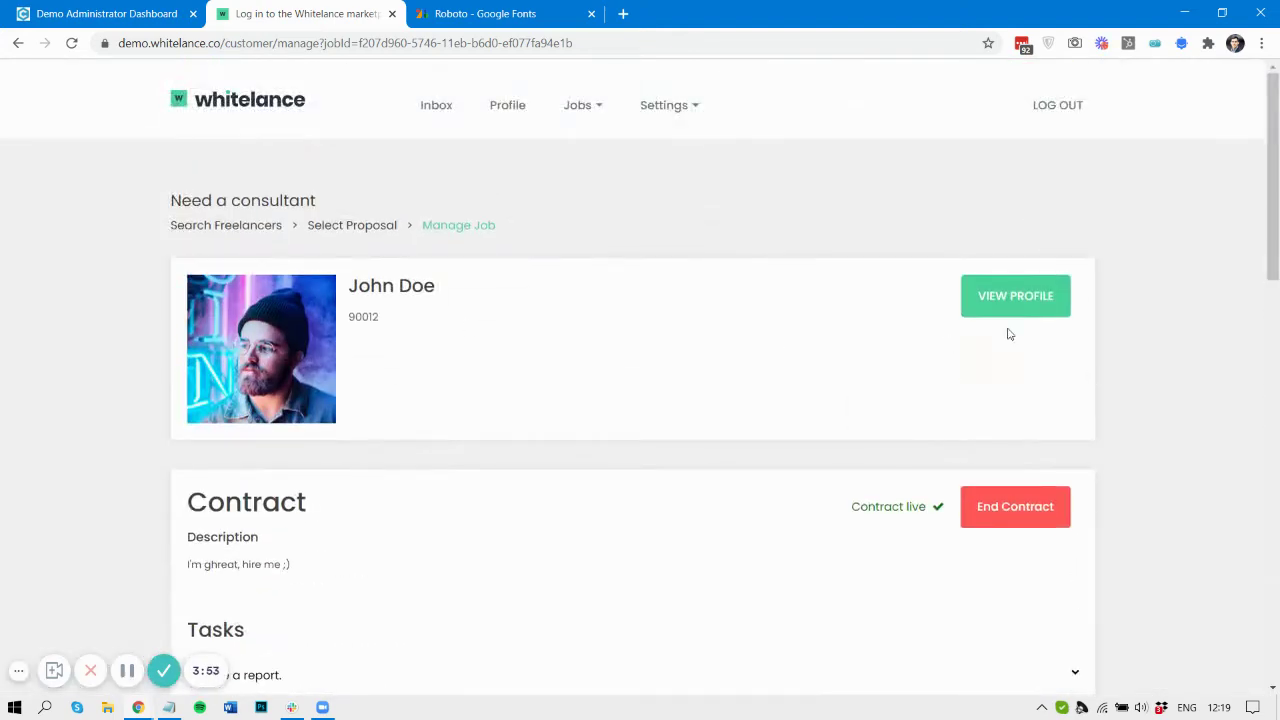
# Step: Try ending the live contract and dismiss the unfinished-milestones warning
pyautogui.click(994, 522)
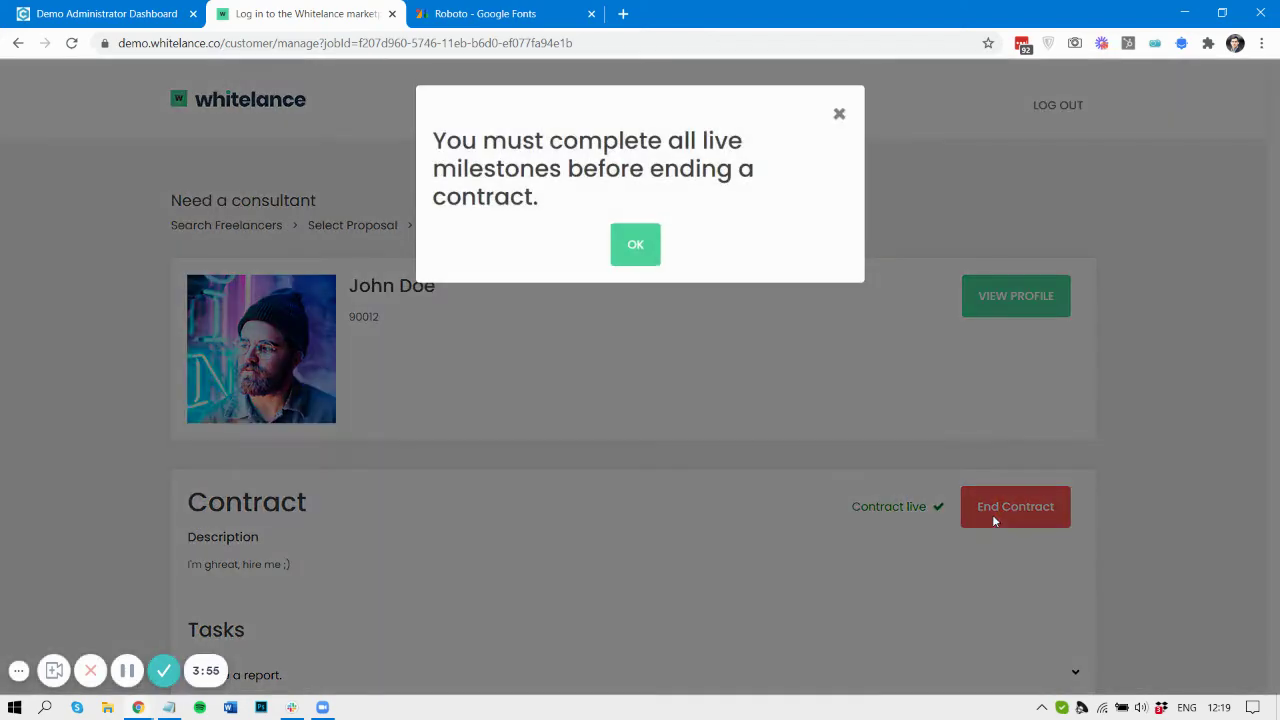
pyautogui.click(839, 114)
pyautogui.scroll(-2, 780, 420)
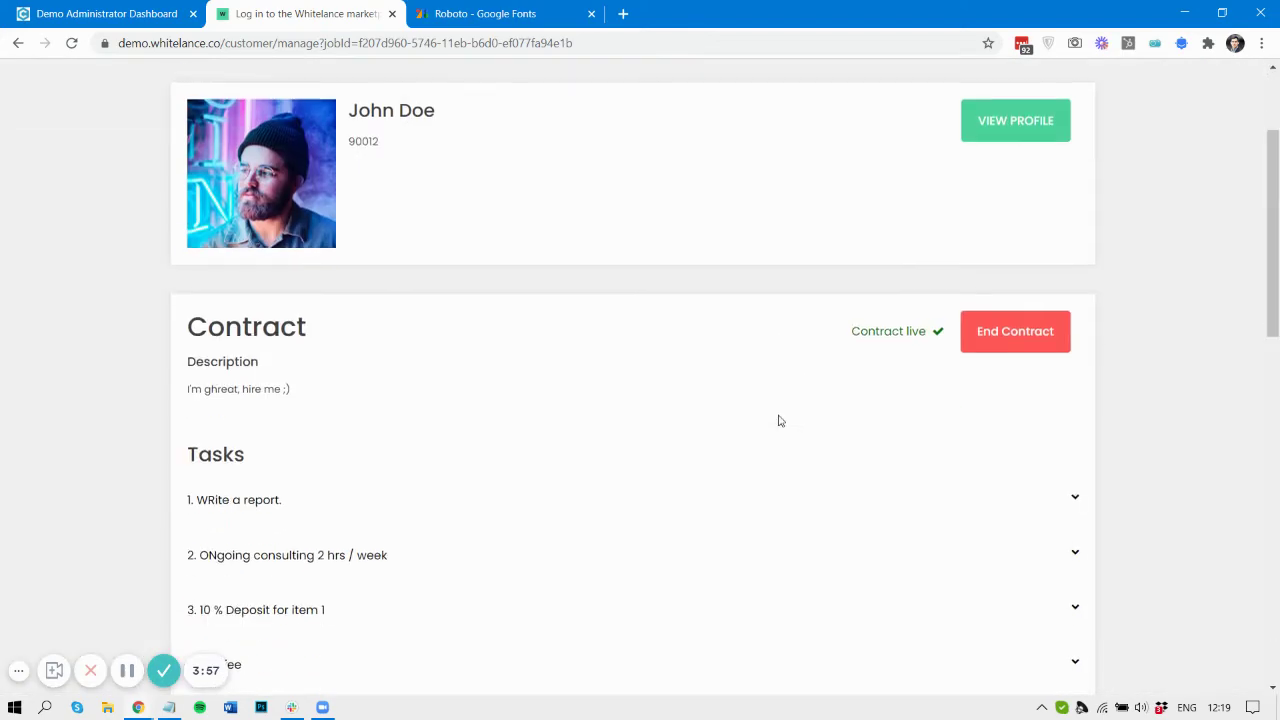
pyautogui.scroll(2, 780, 420)
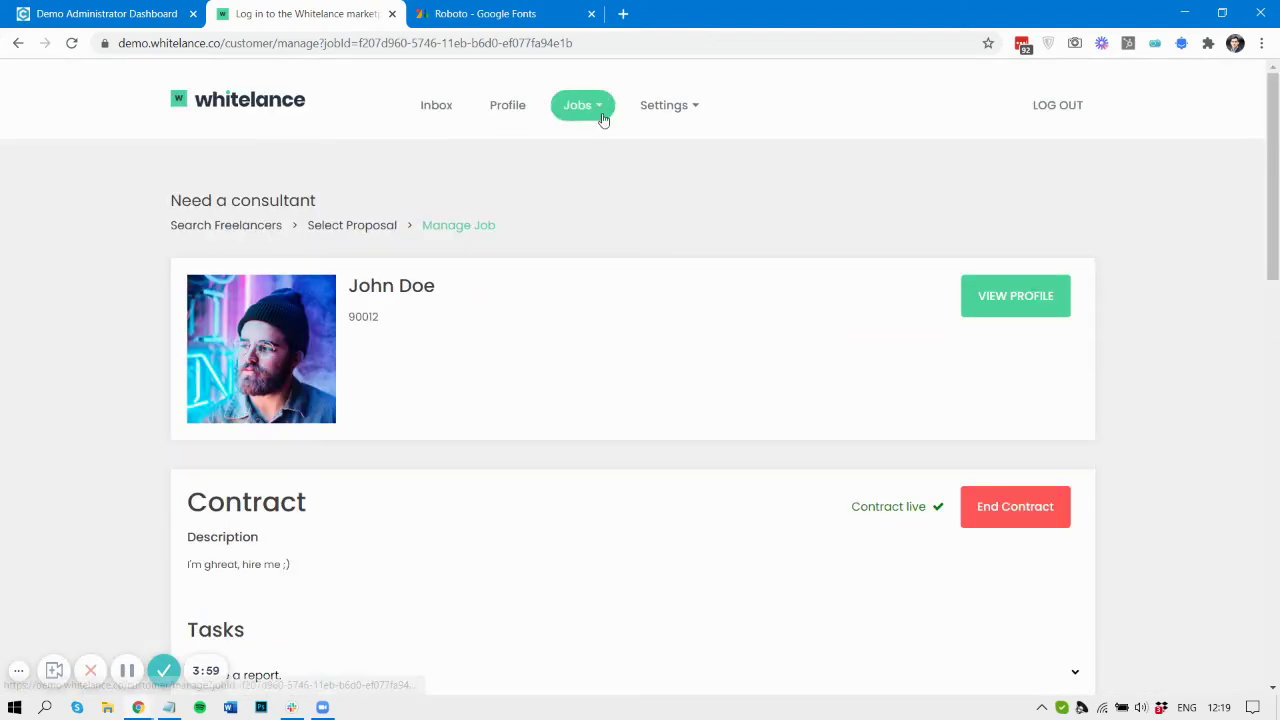
pyautogui.click(507, 105)
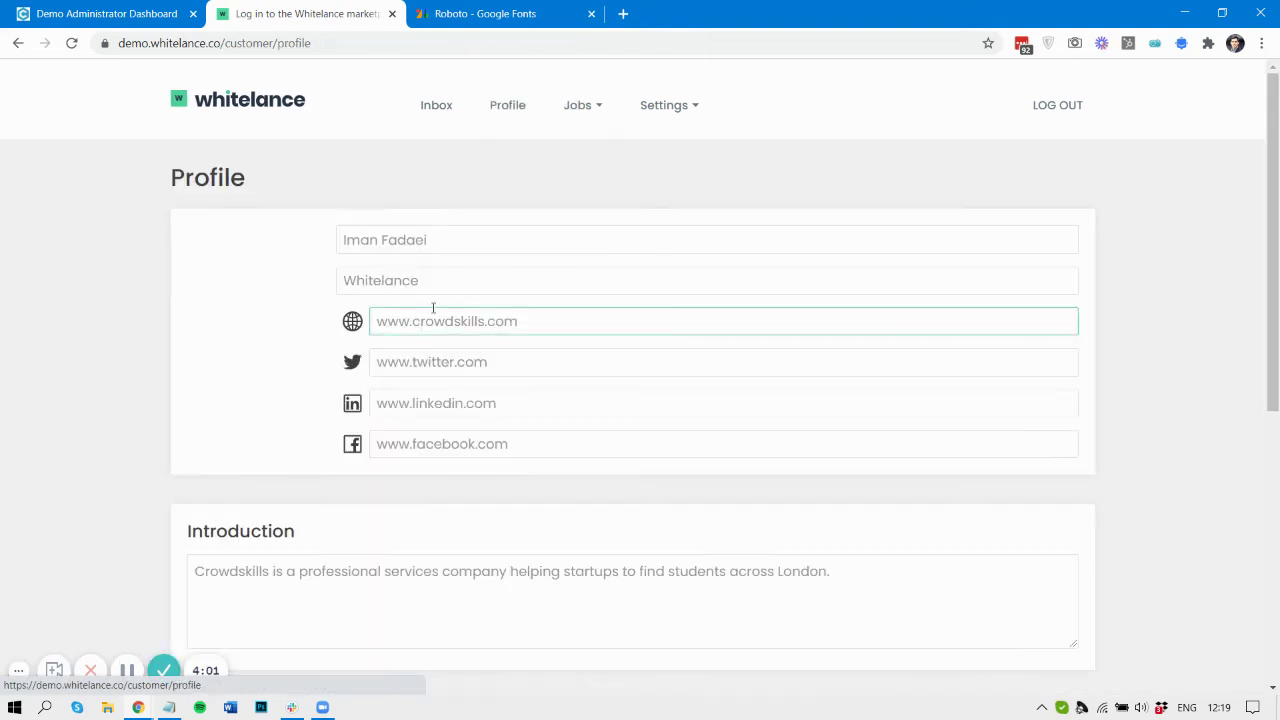
pyautogui.click(413, 281)
pyautogui.click(370, 575)
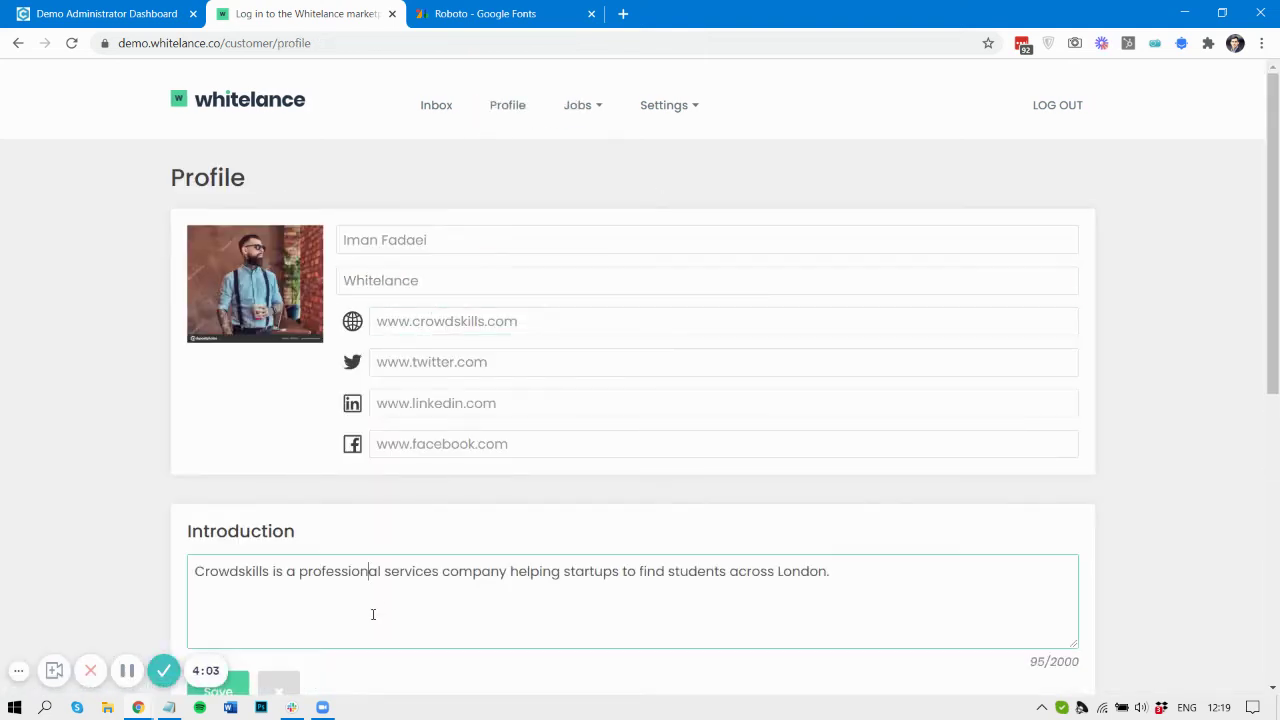
pyautogui.scroll(-2, 314, 586)
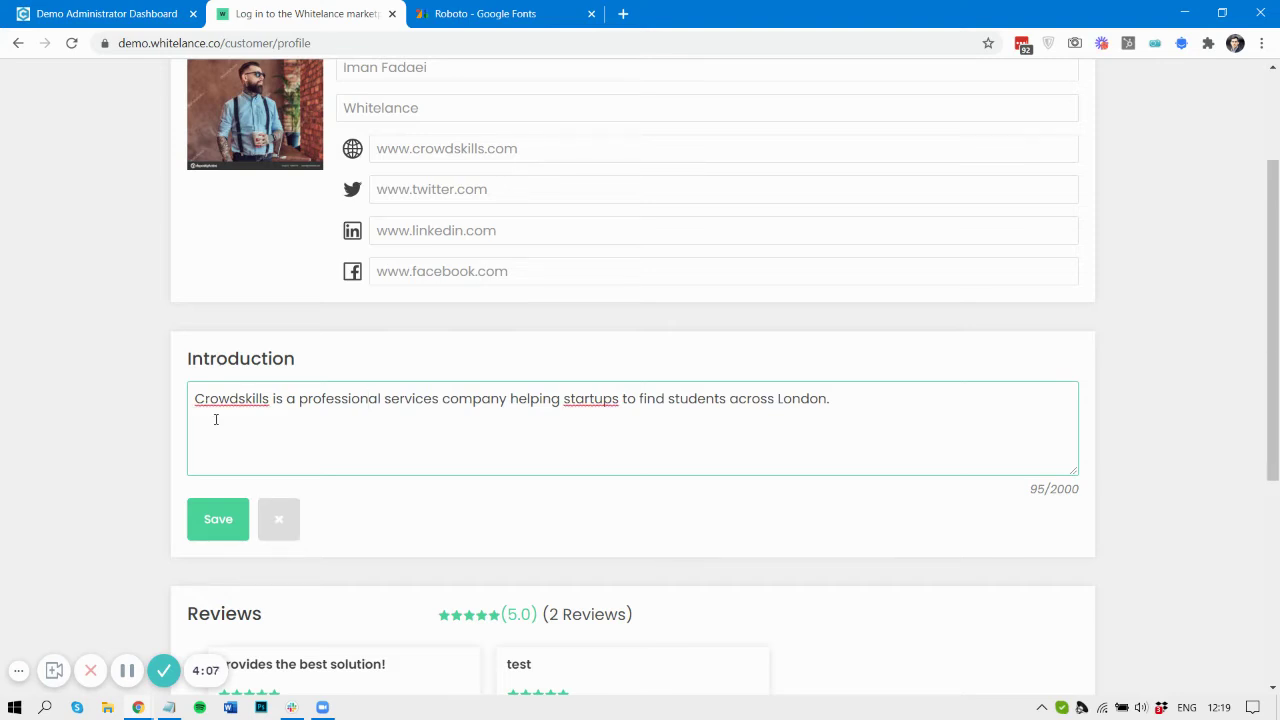
pyautogui.click(283, 530)
pyautogui.scroll(2, 414, 372)
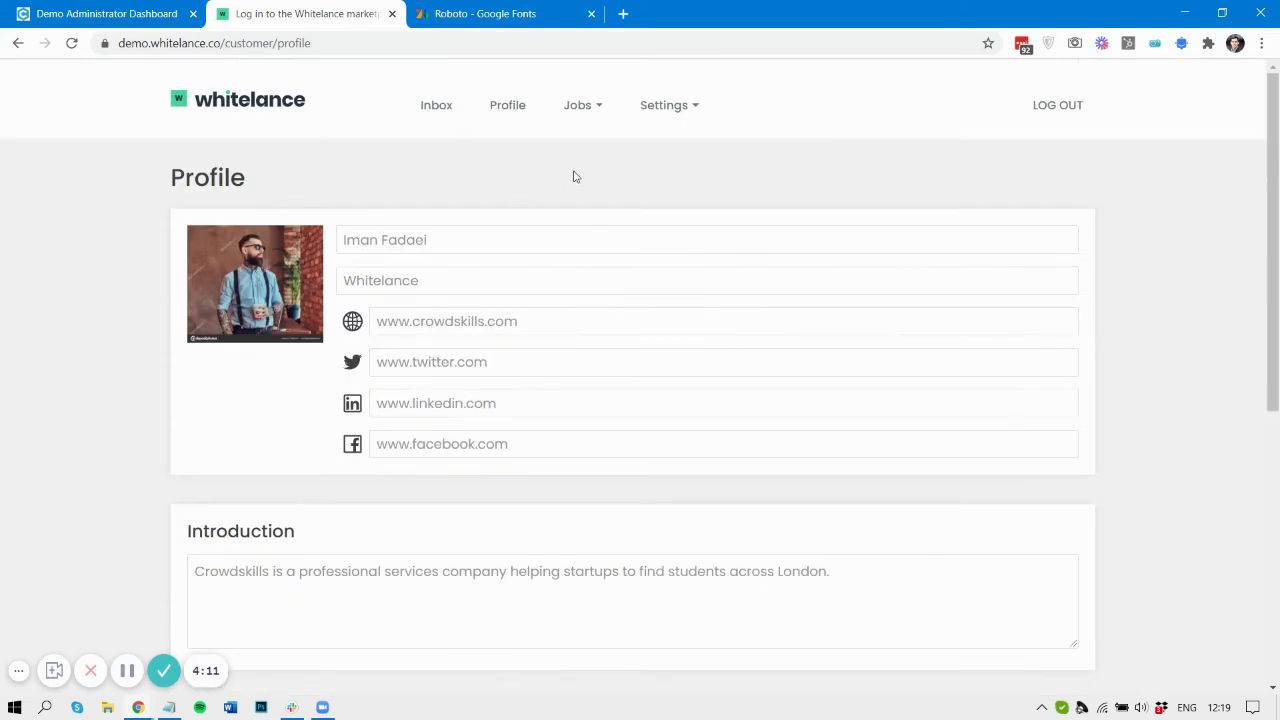
pyautogui.click(582, 110)
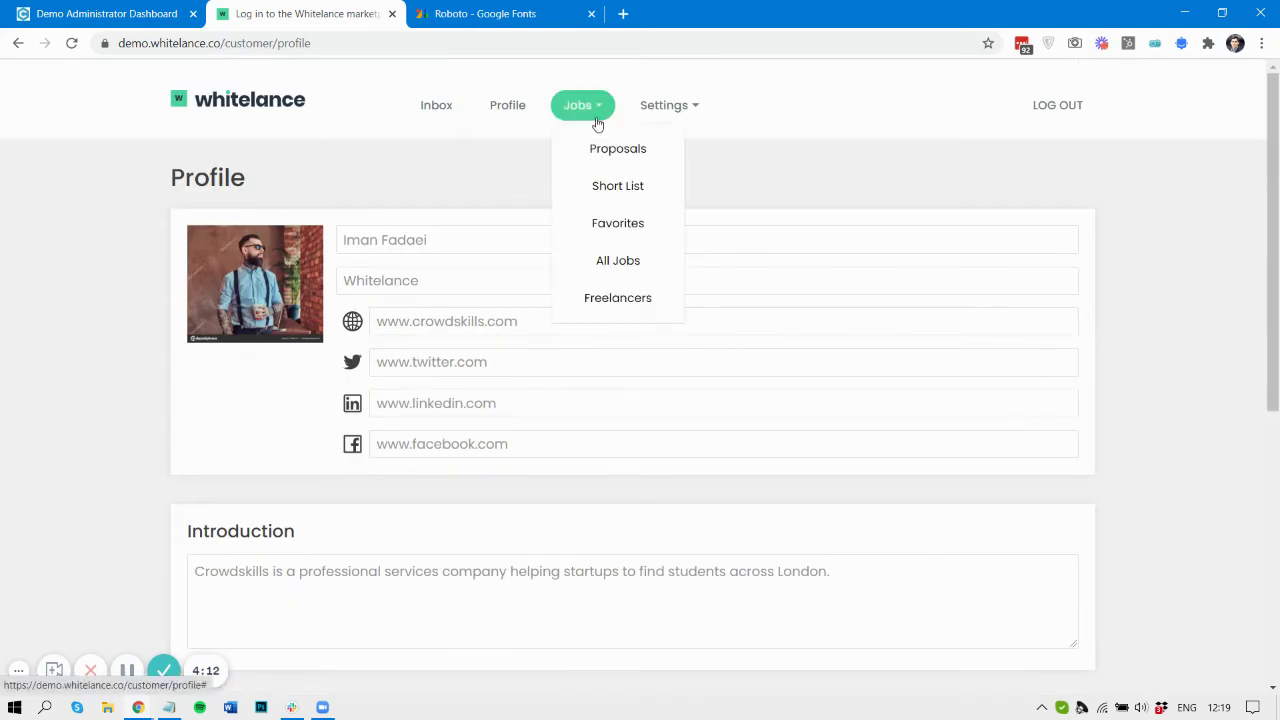
# Step: Reopen Need a consultant's Manage Job page from All Jobs, briefly checking the admin tab
pyautogui.click(614, 262)
pyautogui.click(975, 254)
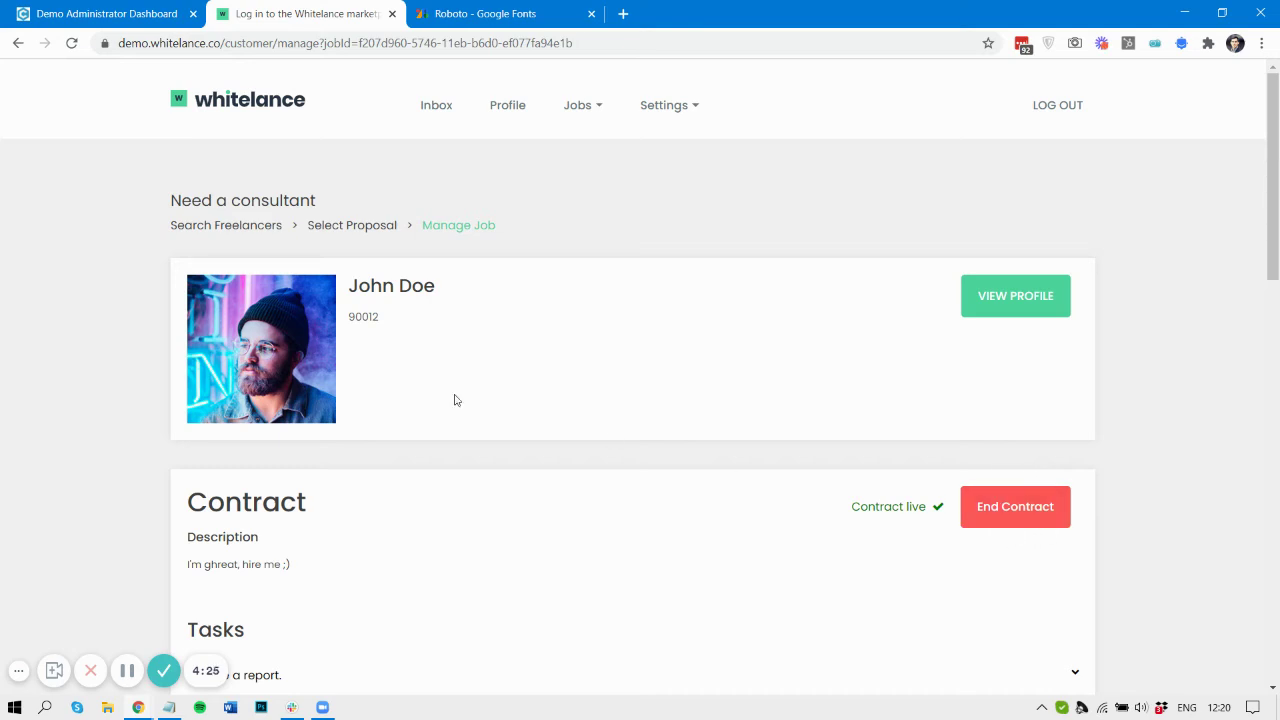
pyautogui.click(93, 13)
pyautogui.click(274, 13)
pyautogui.click(97, 6)
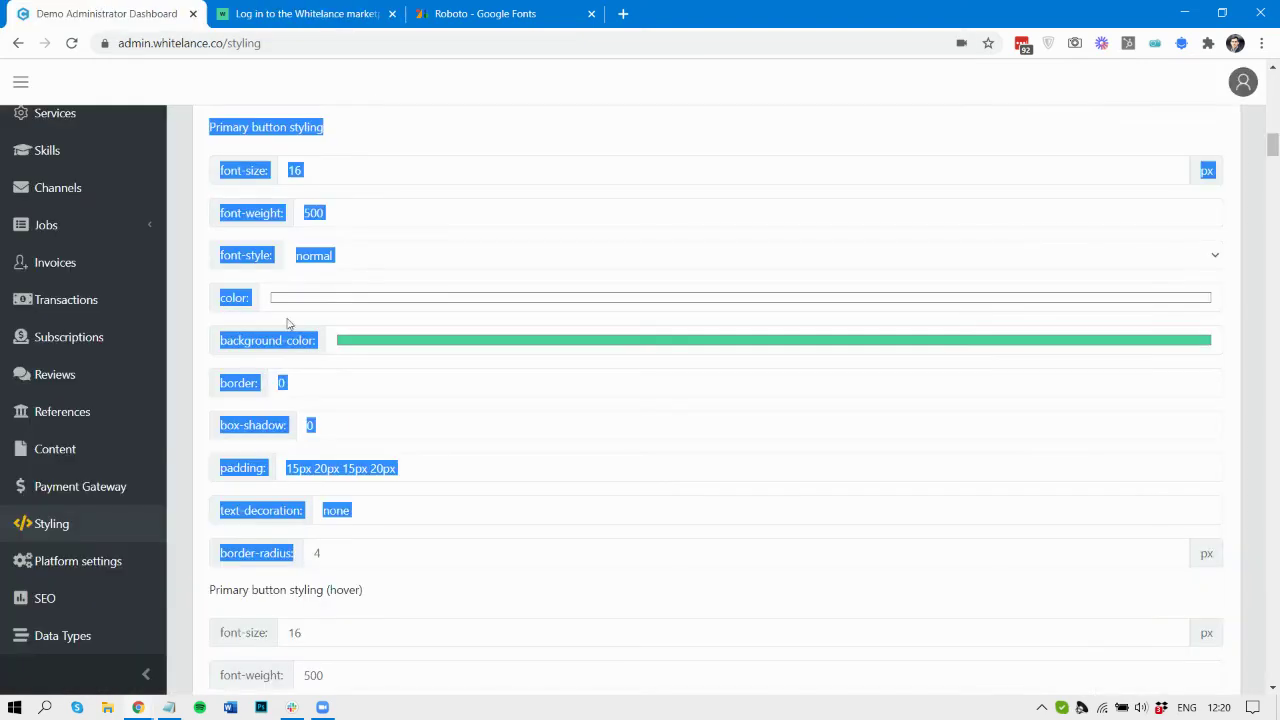
pyautogui.click(199, 237)
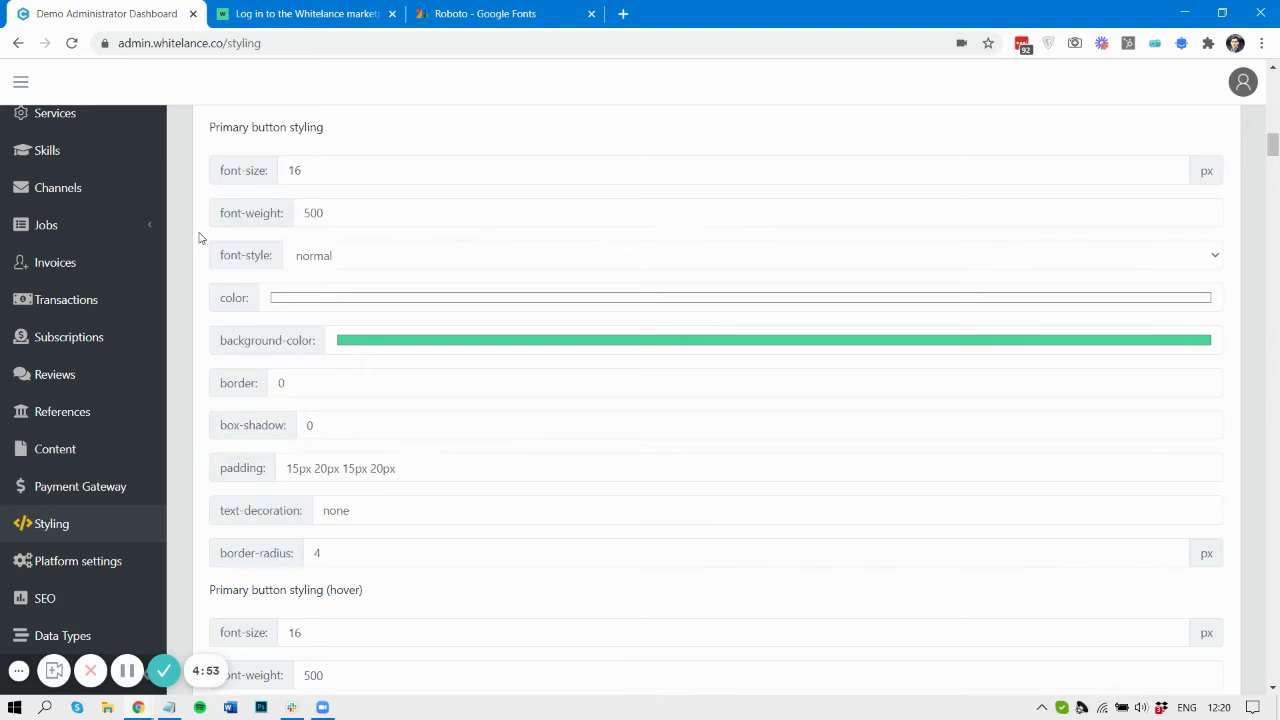
pyautogui.moveTo(211, 128); pyautogui.dragTo(422, 540)
pyautogui.scroll(-4, 421, 552)
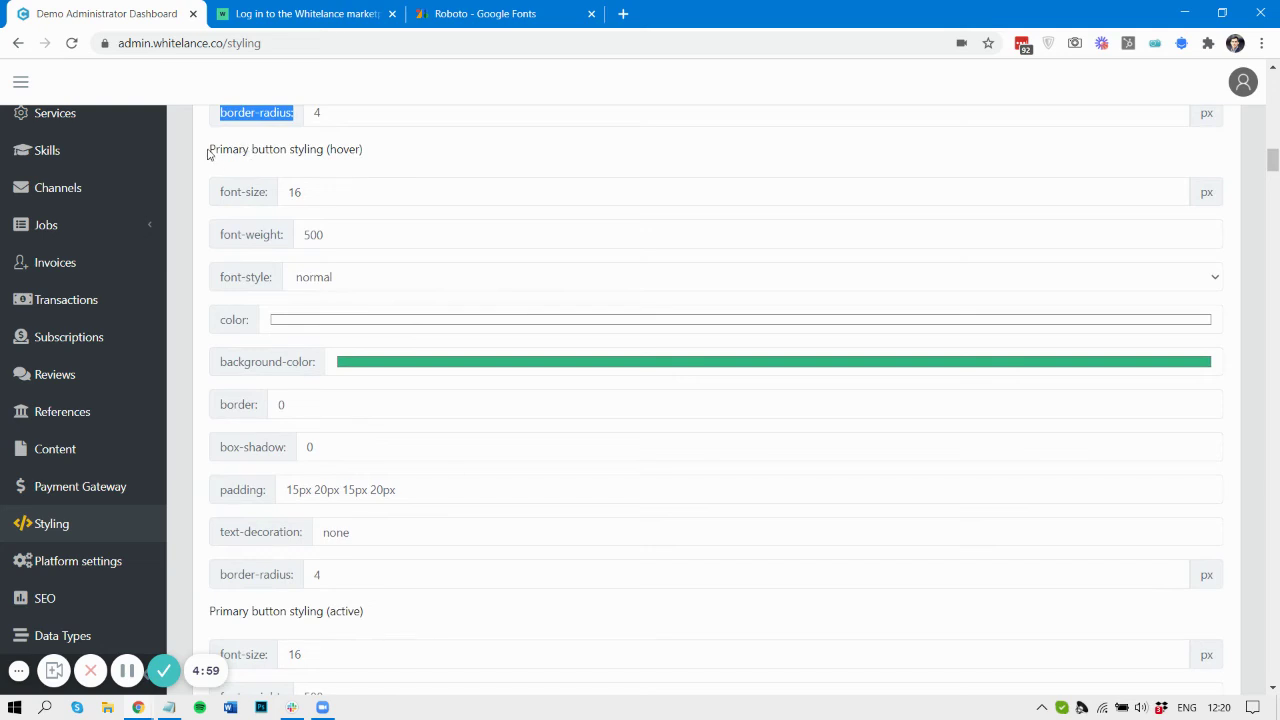
pyautogui.scroll(-3, 310, 518)
pyautogui.scroll(-1, 258, 320)
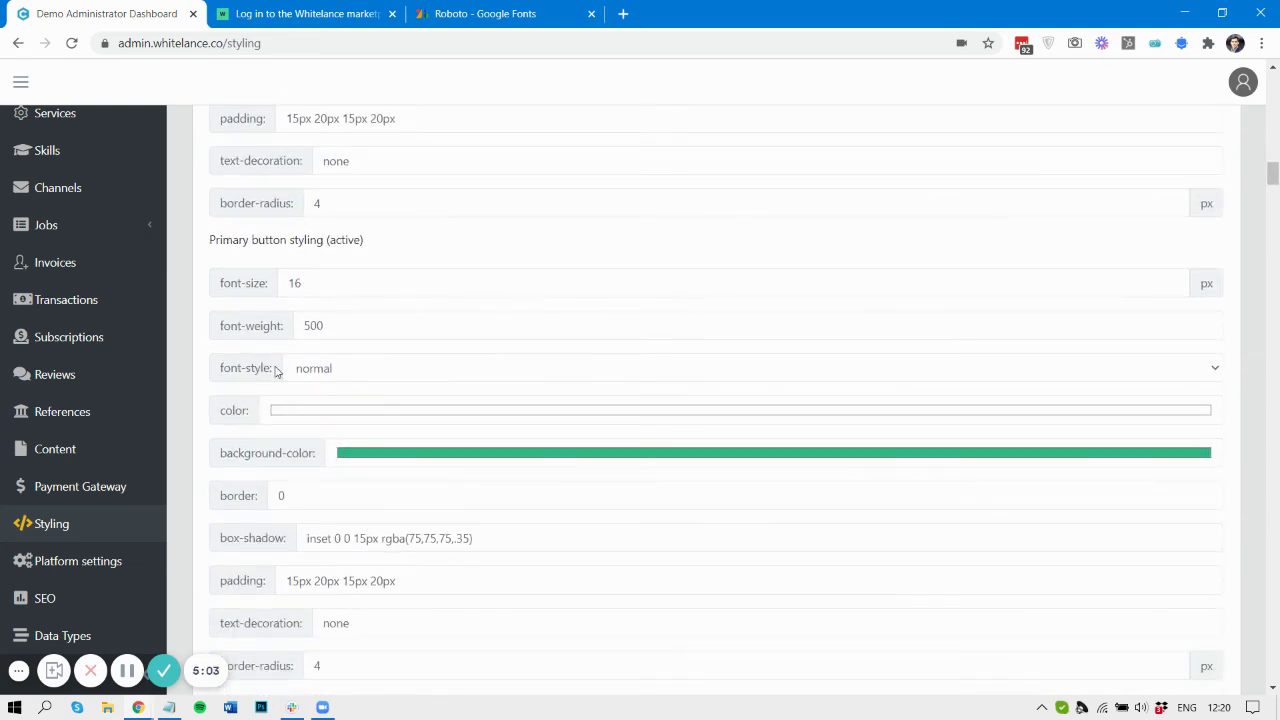
pyautogui.scroll(-2, 277, 371)
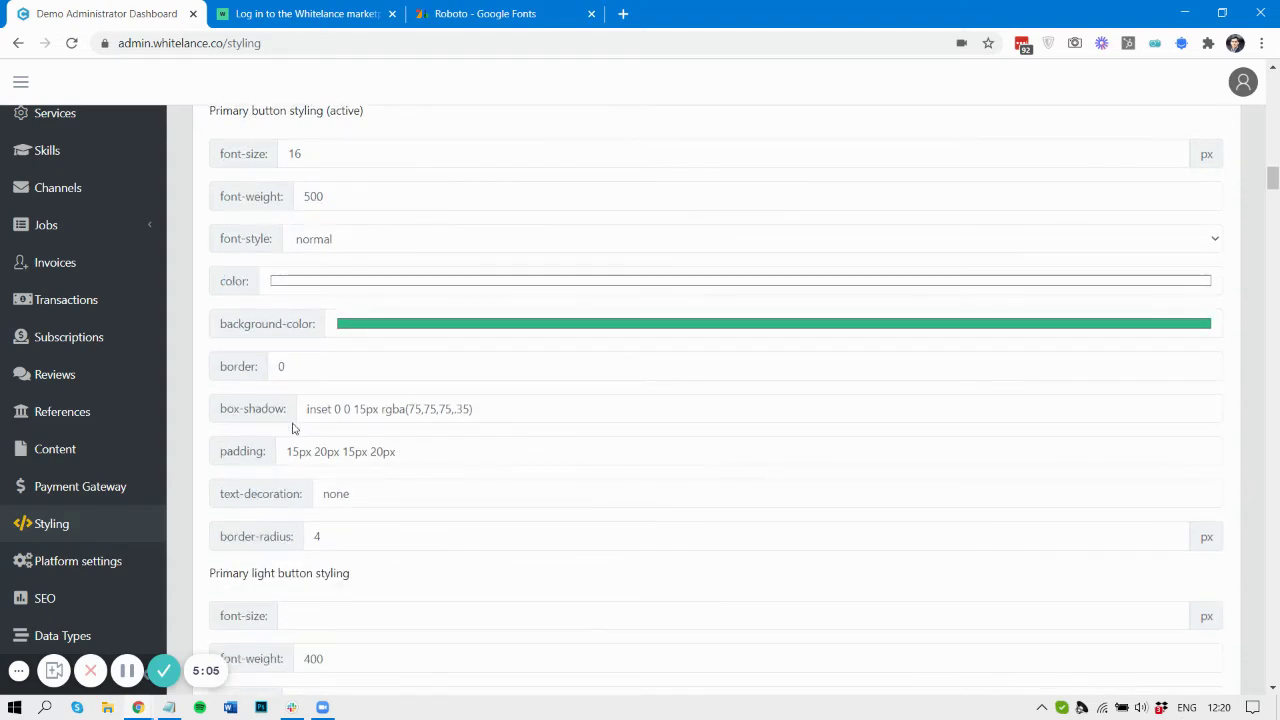
pyautogui.scroll(2, 293, 428)
pyautogui.scroll(-7, 293, 425)
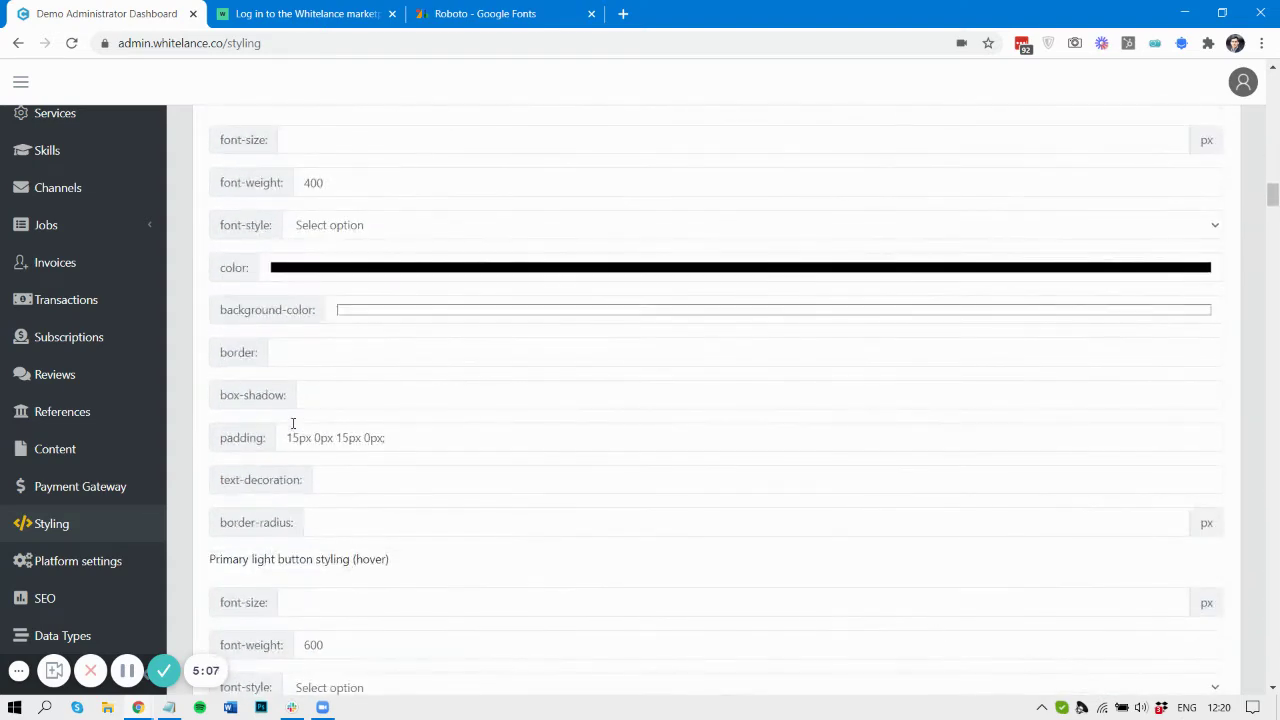
pyautogui.scroll(-7, 293, 425)
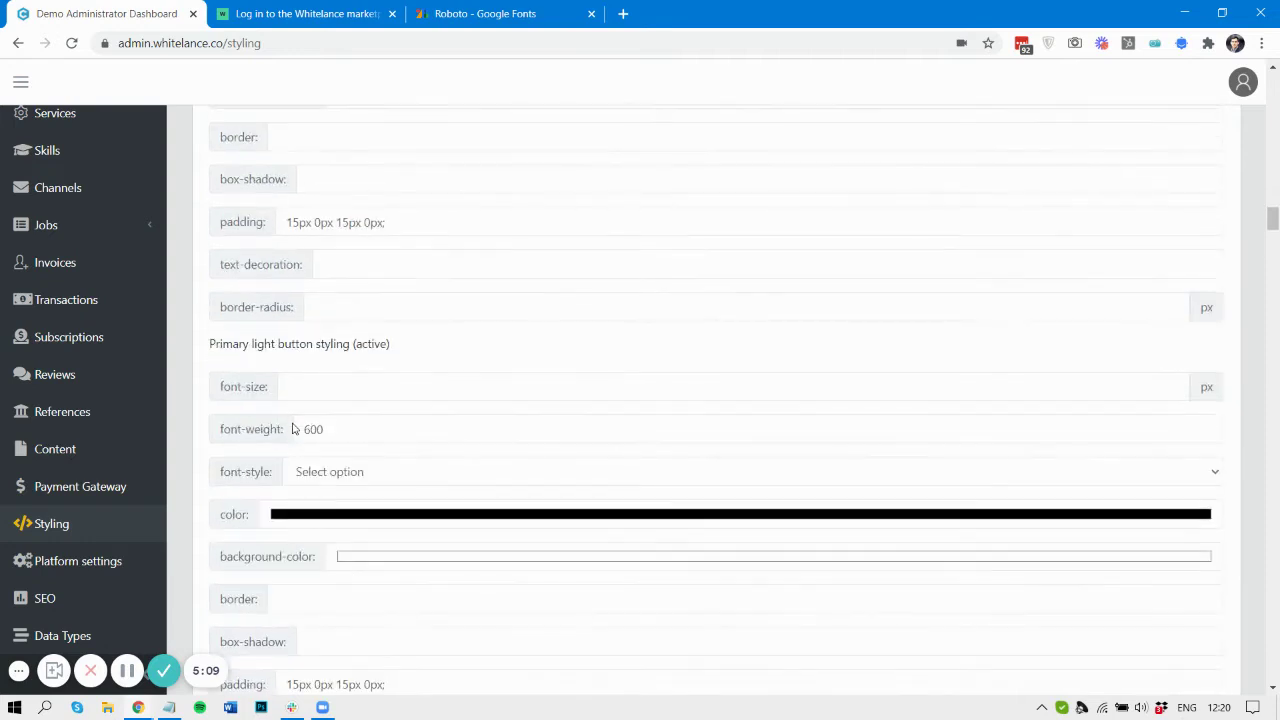
pyautogui.scroll(-6, 293, 428)
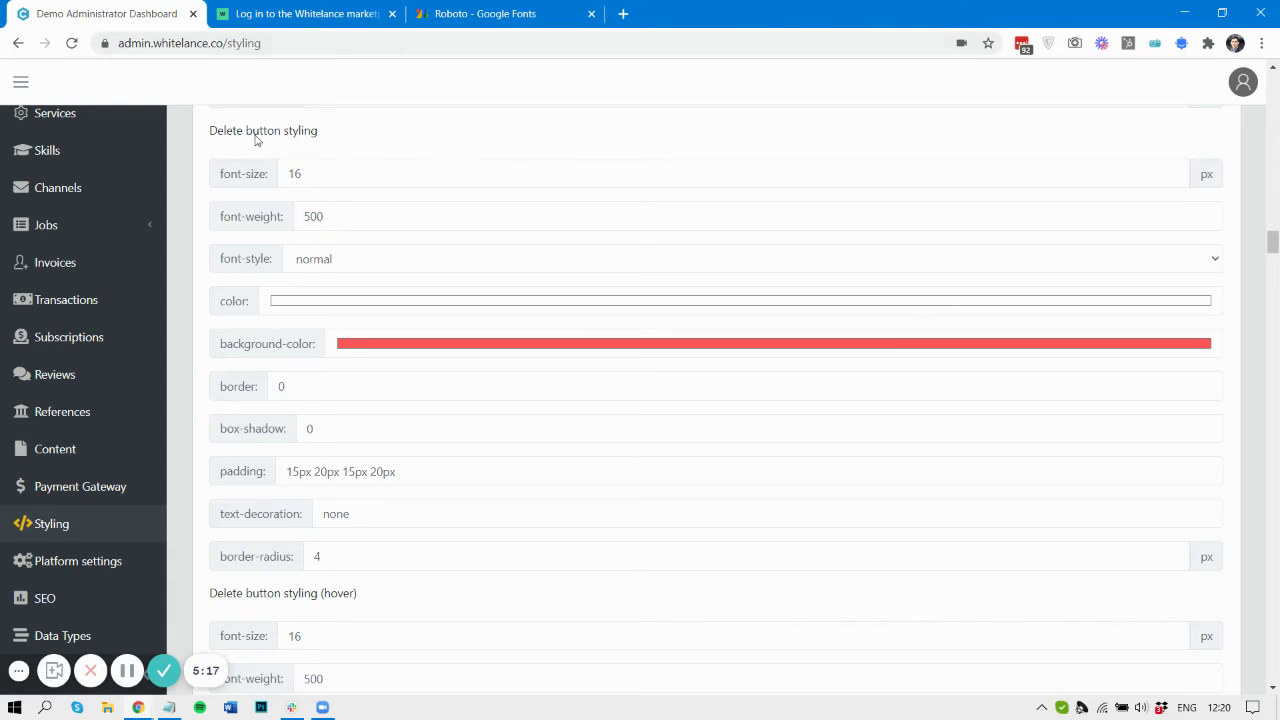
pyautogui.scroll(15, 255, 140)
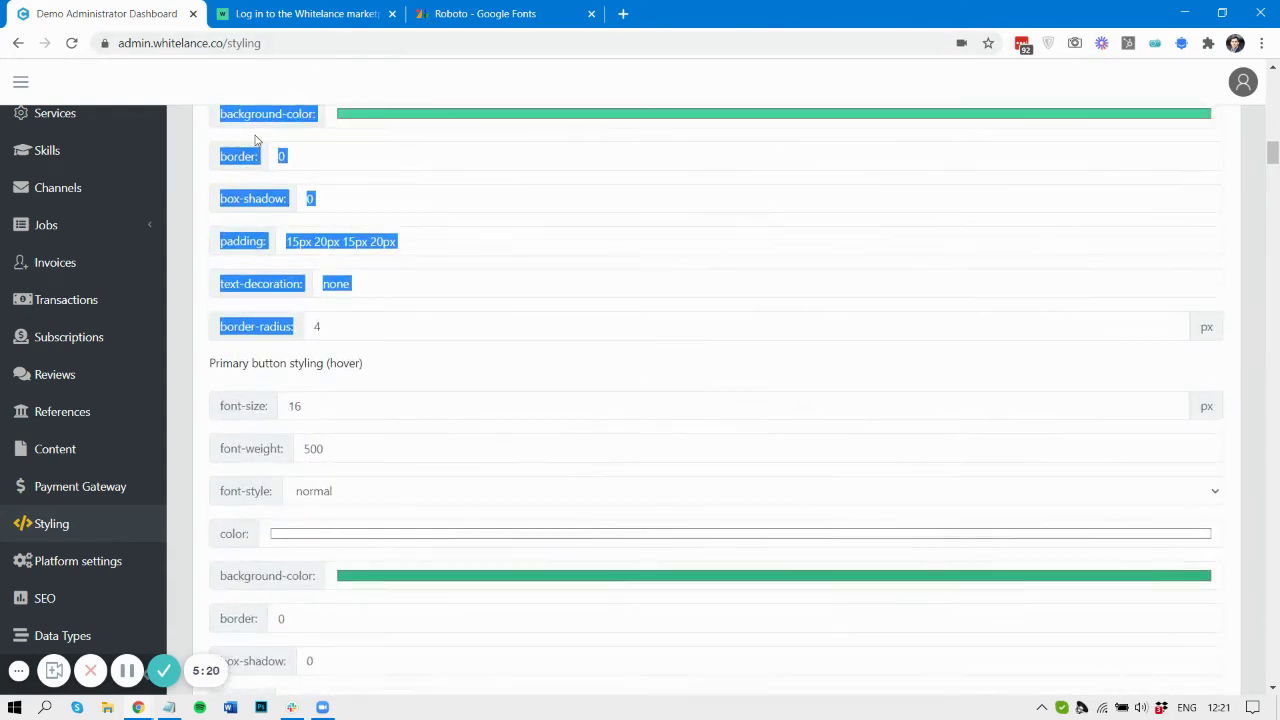
pyautogui.scroll(3, 255, 140)
pyautogui.click(198, 210)
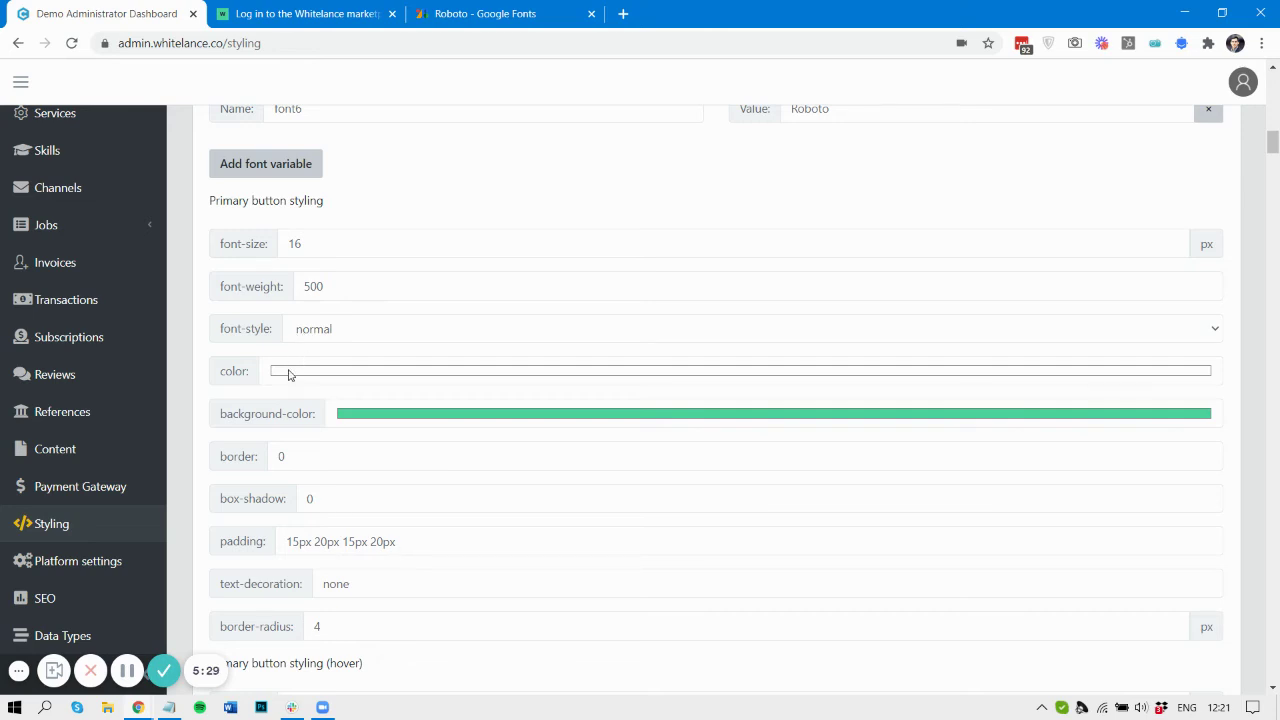
pyautogui.scroll(-1, 378, 415)
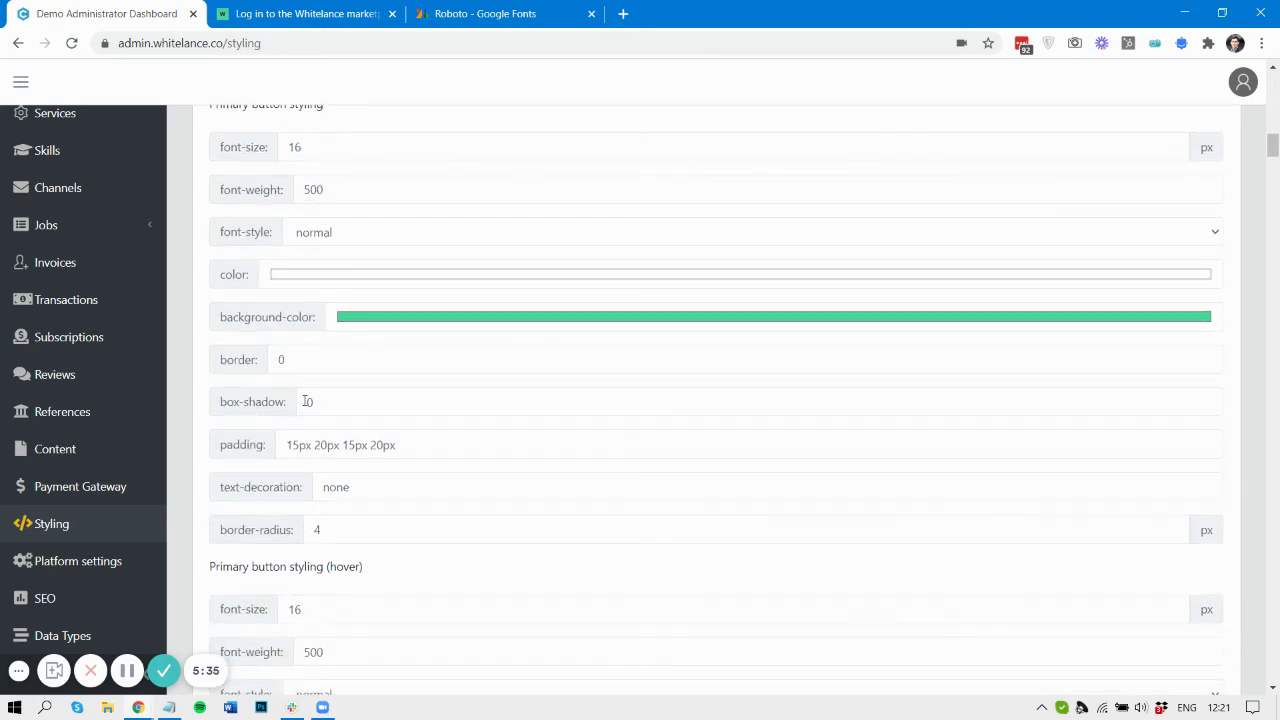
pyautogui.moveTo(287, 445); pyautogui.dragTo(503, 466)
pyautogui.scroll(-1, 503, 466)
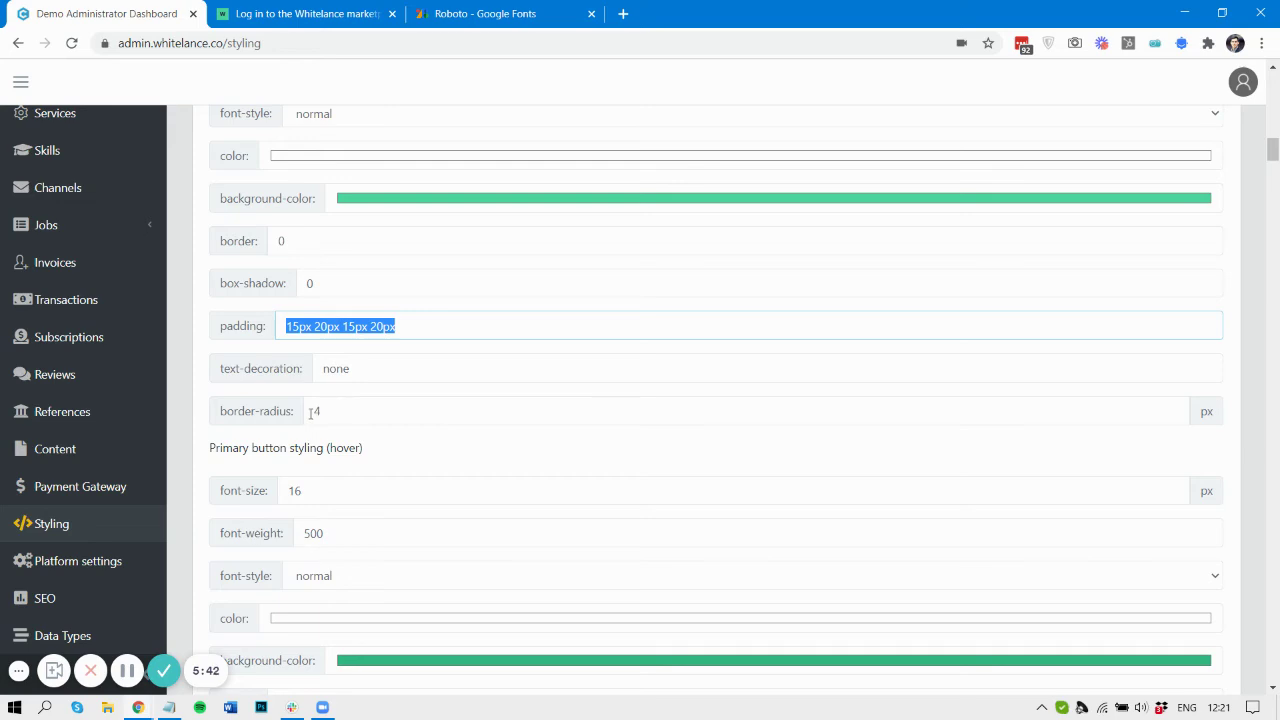
# Step: Scroll to Dropdown styling: box-shadow 0, border-radius 2 px, padding 4px 8px 4px 8px
pyautogui.click(200, 397)
pyautogui.scroll(-20, 200, 397)
pyautogui.scroll(-20, 200, 397)
pyautogui.scroll(-20, 200, 397)
pyautogui.scroll(2, 200, 397)
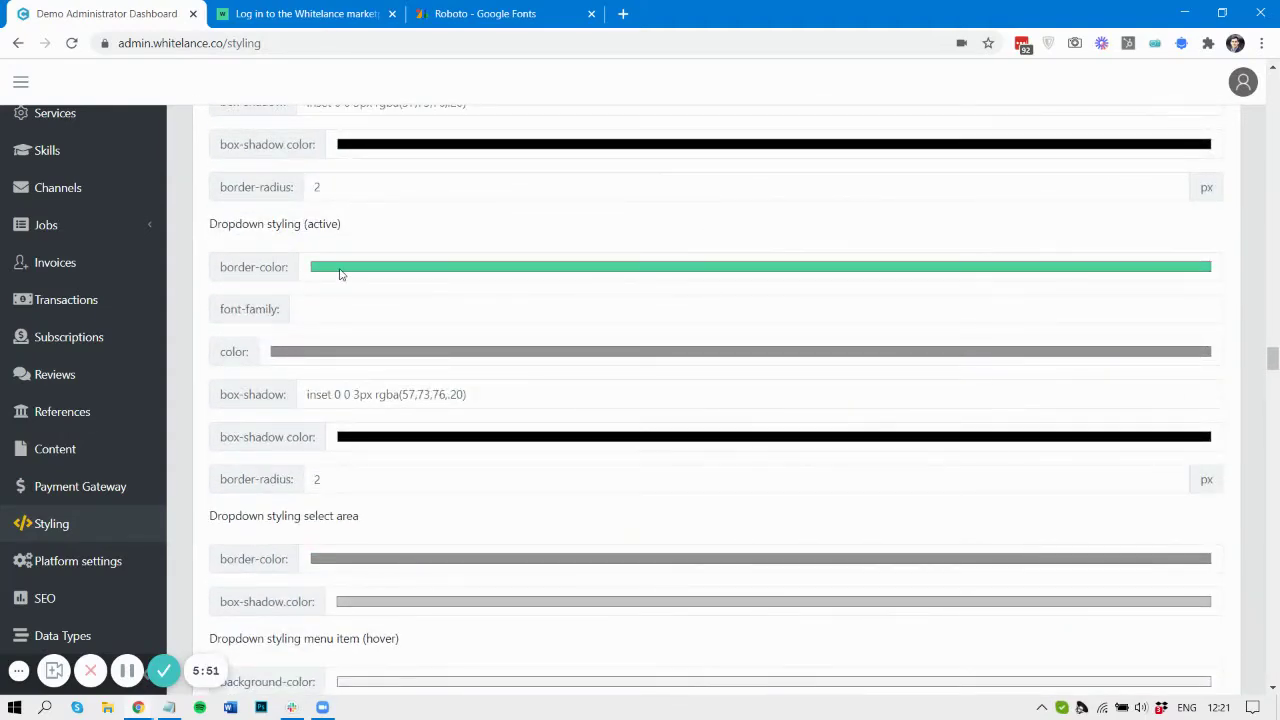
pyautogui.scroll(6, 339, 274)
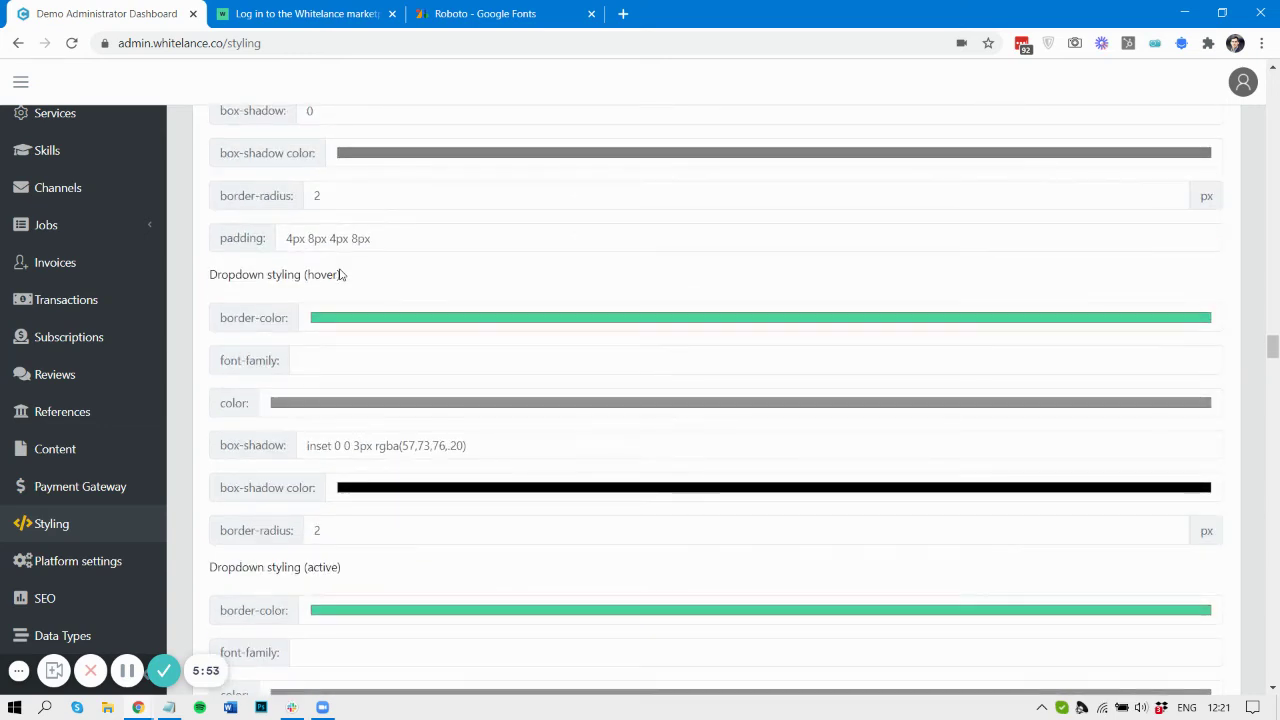
pyautogui.scroll(-1, 339, 274)
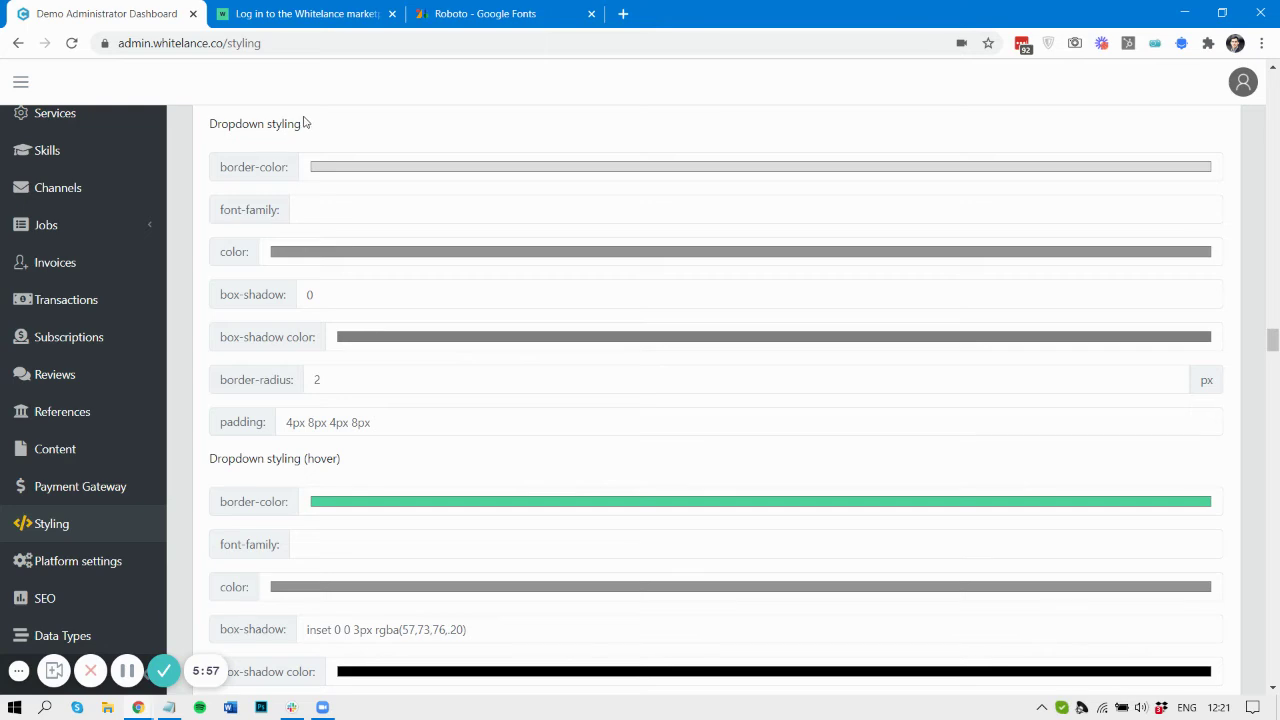
# Step: On the demo Manage Job page, expand the first task, 'WRite a report.'
pyautogui.click(298, 13)
pyautogui.scroll(-4, 517, 503)
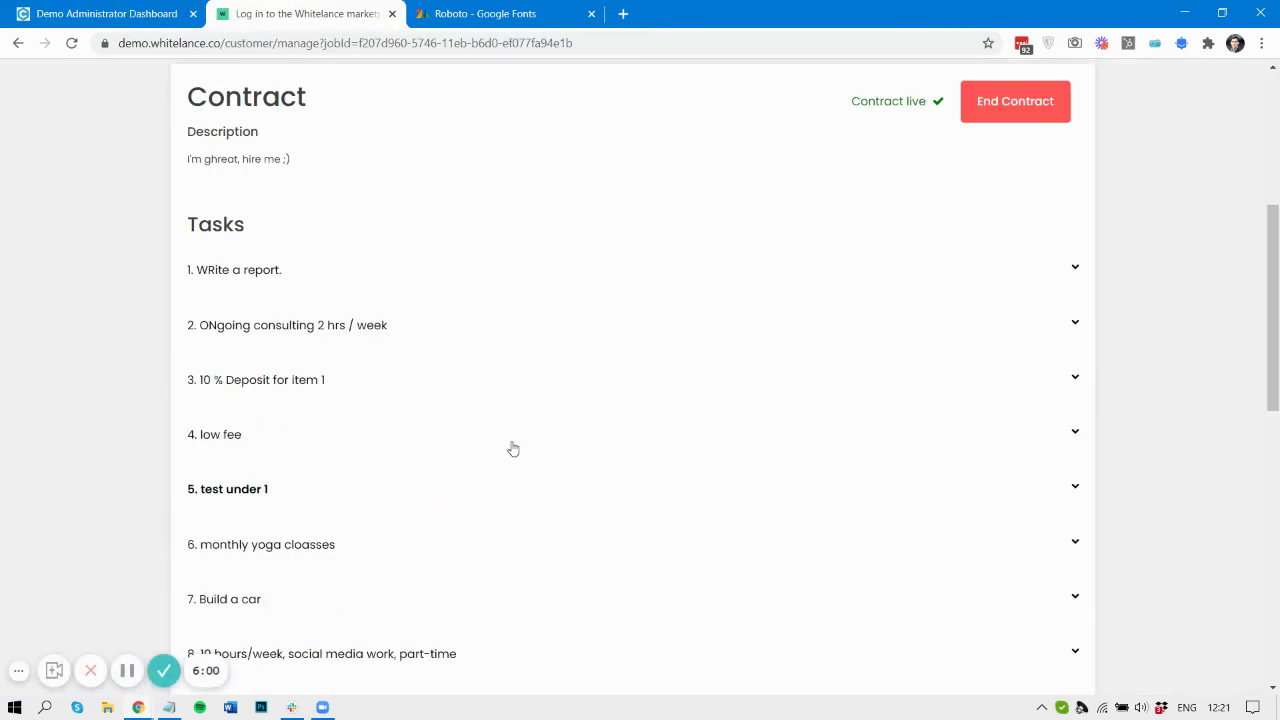
pyautogui.click(399, 266)
pyautogui.scroll(4, 397, 323)
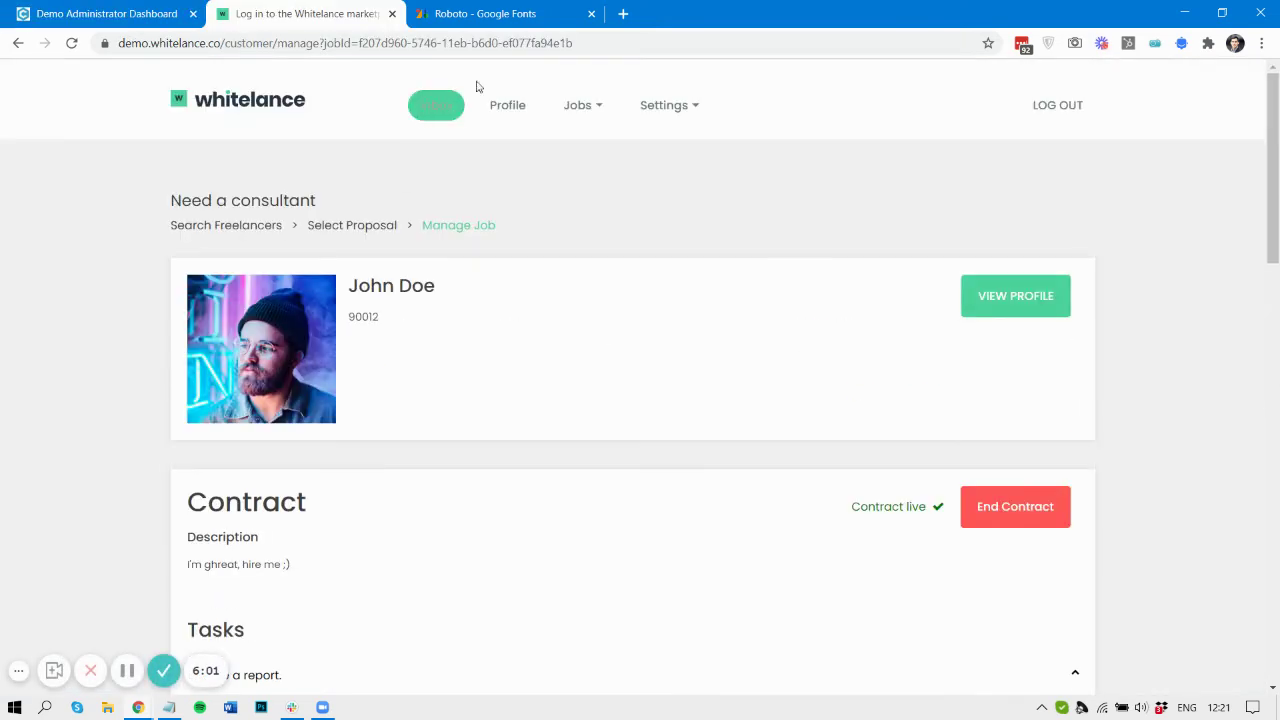
# Step: Open the customer Profile and focus the company field to show its input styling
pyautogui.click(519, 109)
pyautogui.click(463, 281)
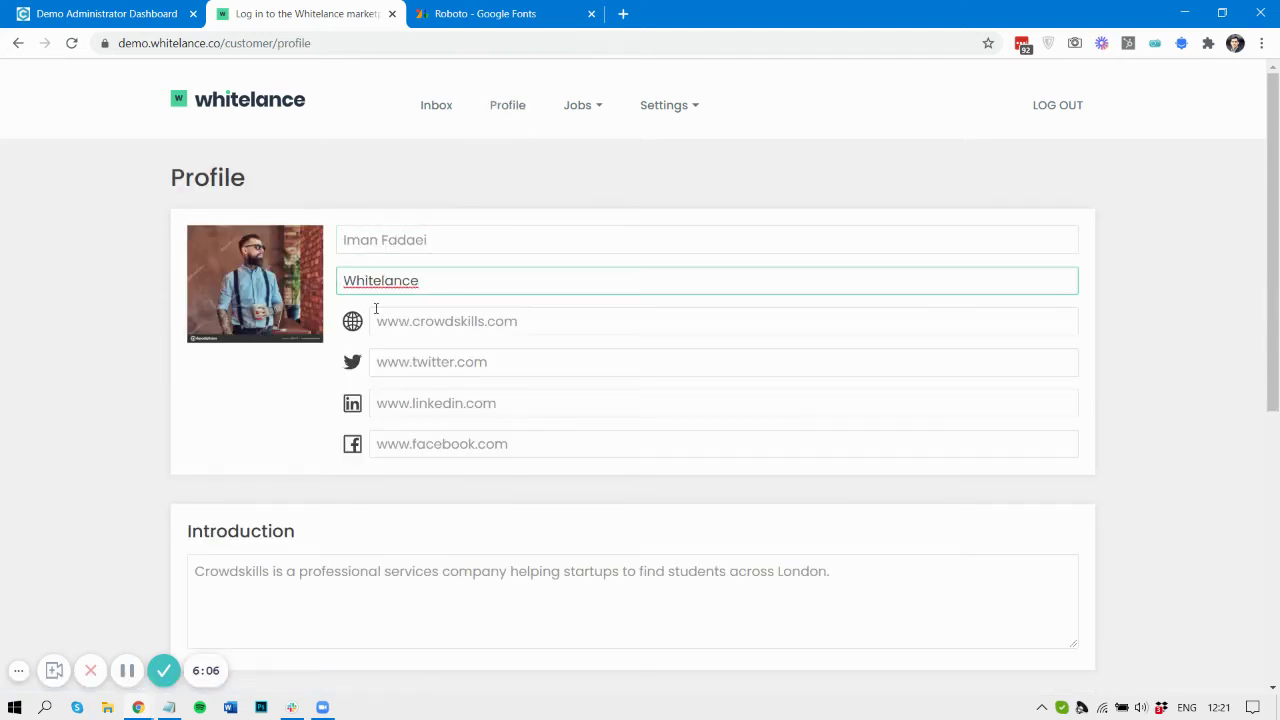
pyautogui.click(342, 306)
pyautogui.click(366, 287)
pyautogui.click(358, 287)
# Step: Scroll through the admin Dropdown and Input styling settings, then return to the marketplace profile
pyautogui.click(108, 13)
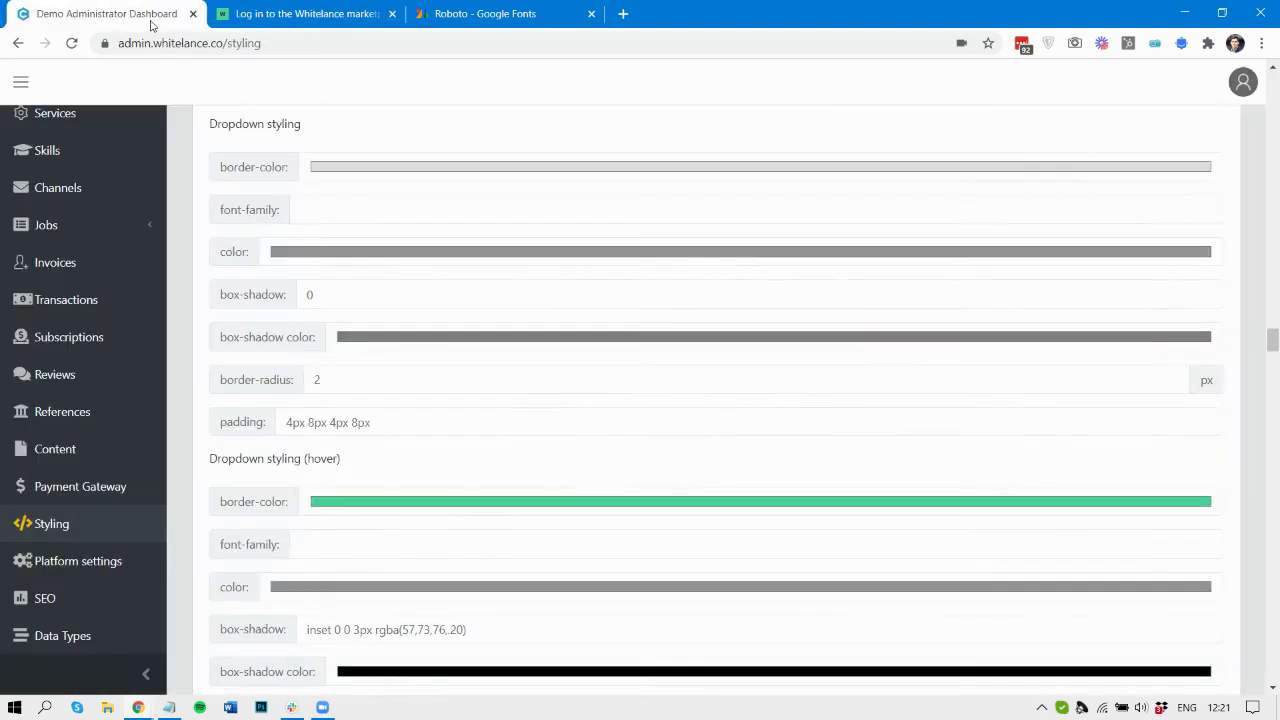
pyautogui.scroll(-4, 367, 454)
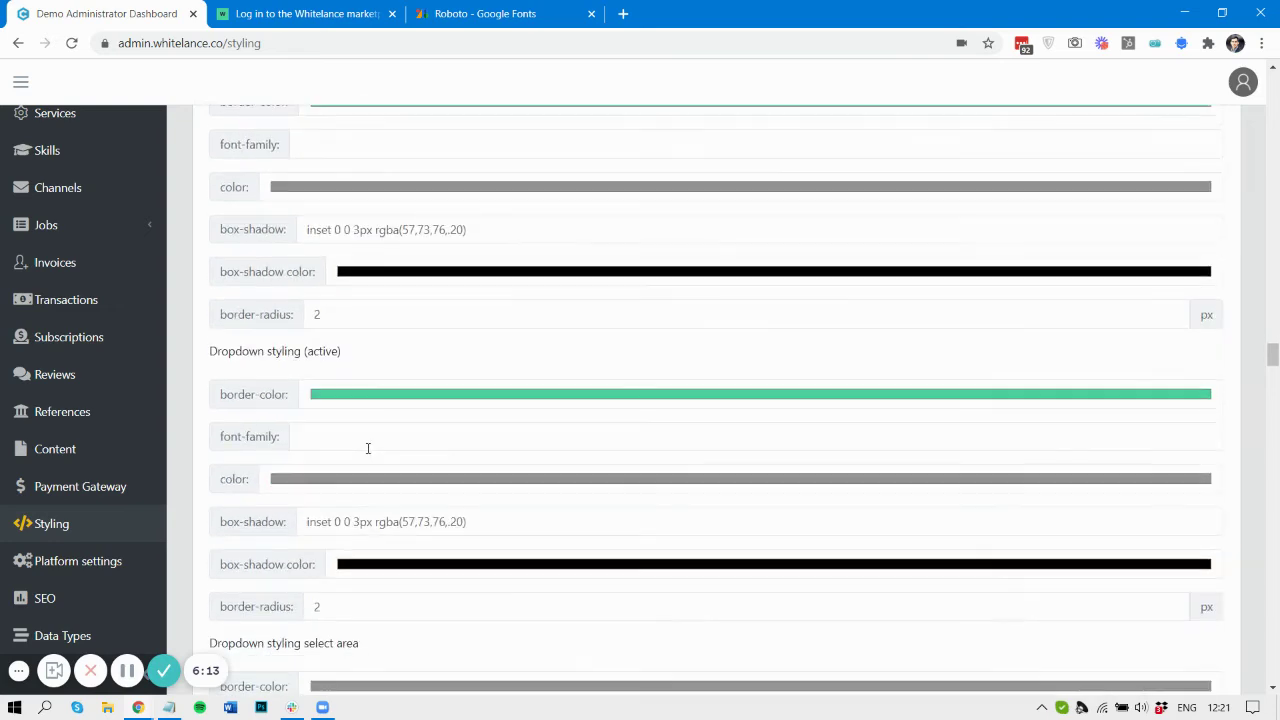
pyautogui.scroll(-7, 367, 454)
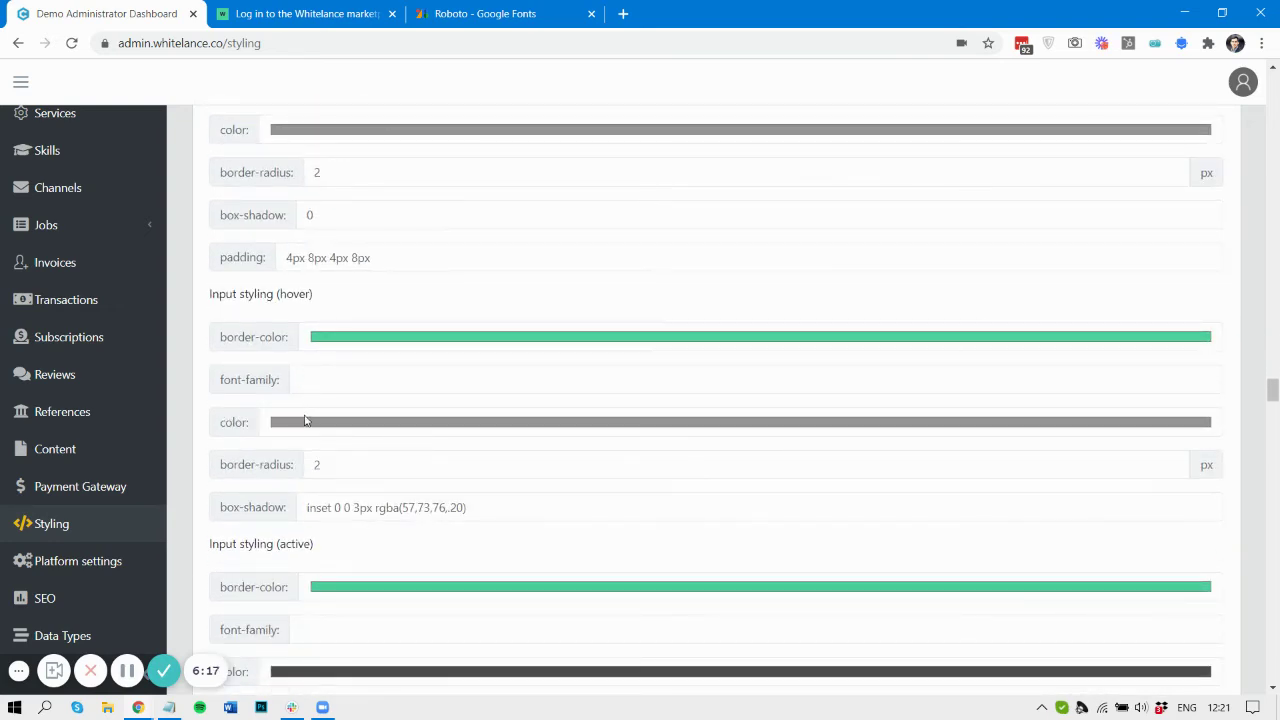
pyautogui.scroll(-3, 310, 428)
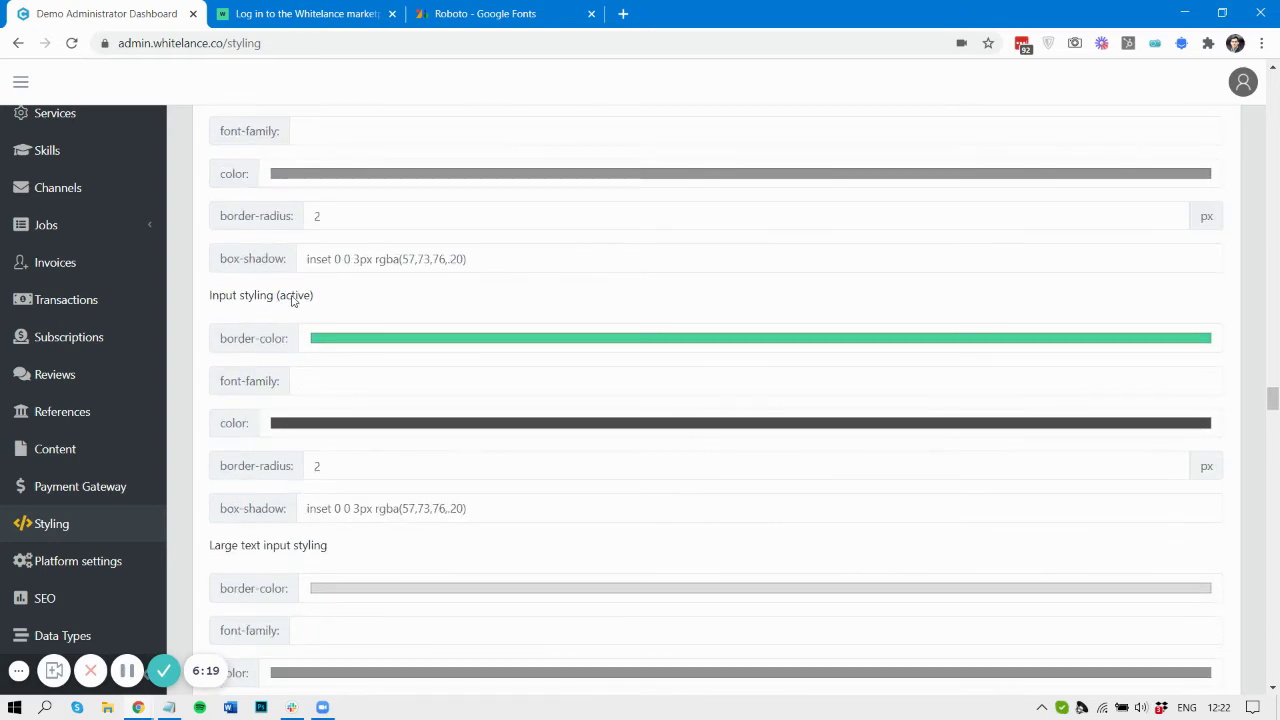
pyautogui.hotkey('ctrl', 'Tab')
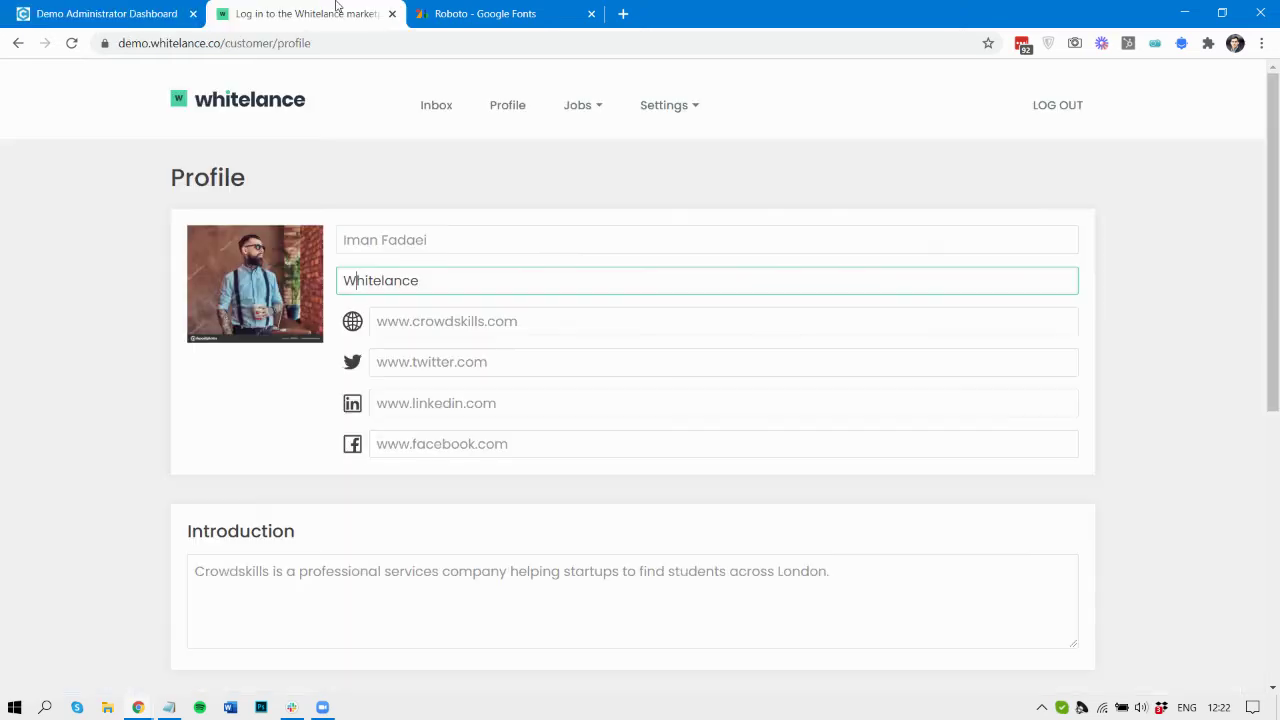
# Step: Focus the profile's name field to preview active input styling, then return to the admin Styling page
pyautogui.click(333, 305)
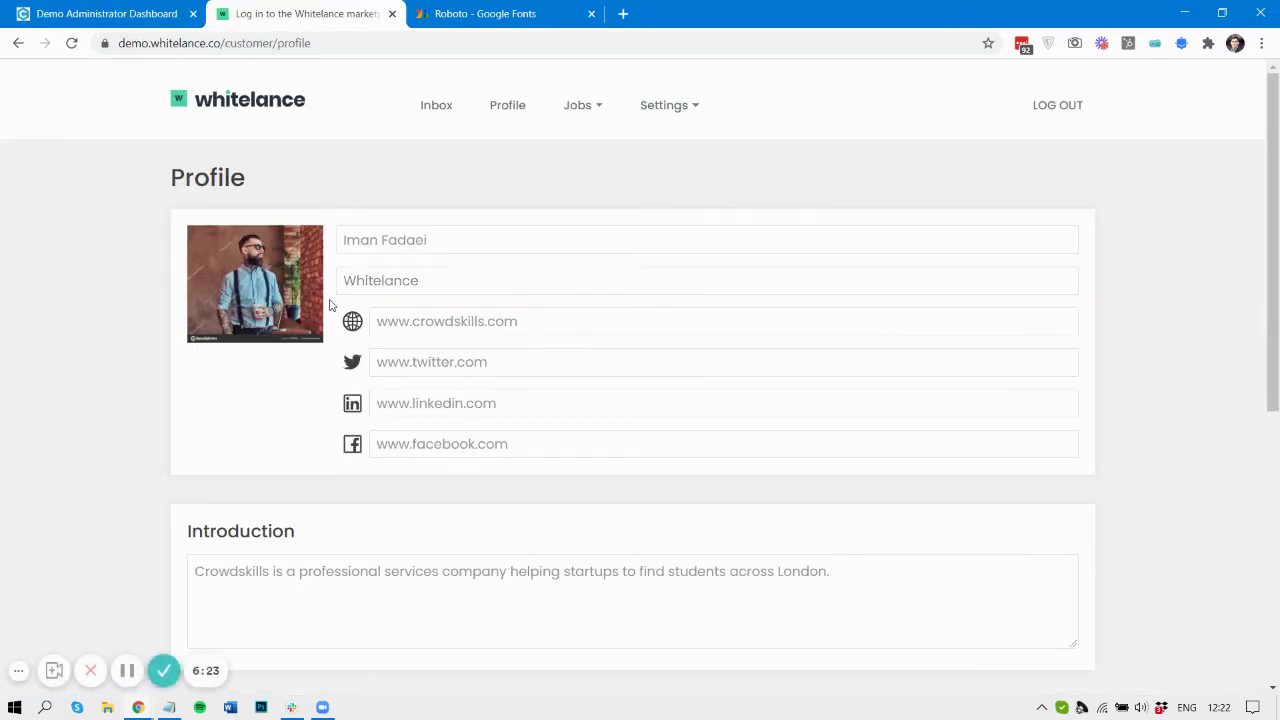
pyautogui.click(407, 238)
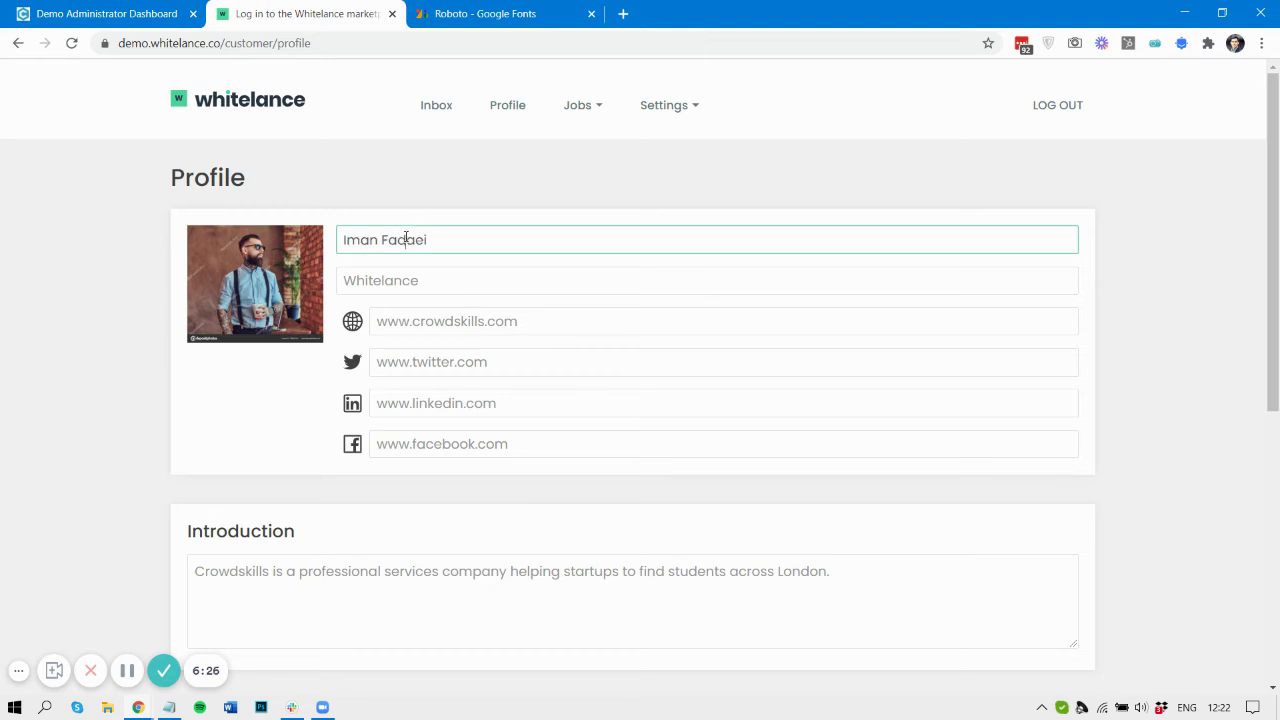
pyautogui.click(184, 7)
# Step: Scroll the Styling page down through Header, Footer and Notification colours to the color80 entry
pyautogui.scroll(-2, 357, 443)
pyautogui.scroll(-1, 357, 440)
pyautogui.scroll(3, 357, 440)
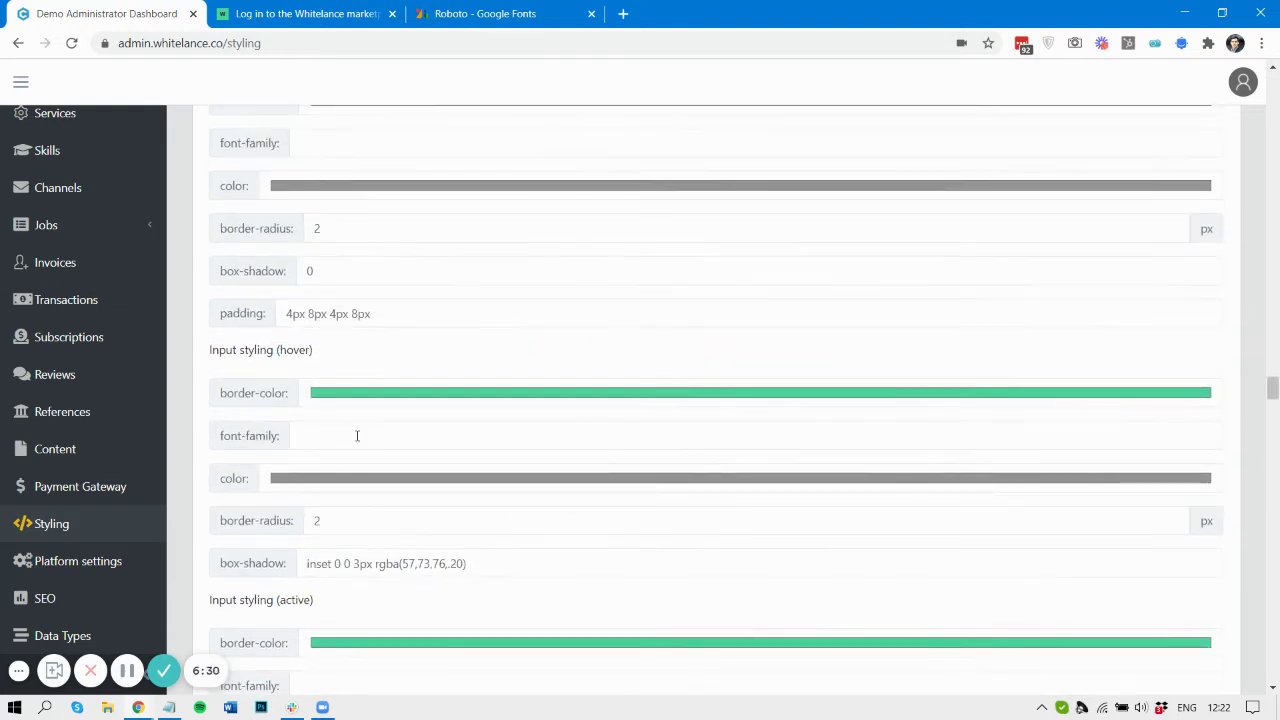
pyautogui.scroll(-1, 357, 441)
pyautogui.scroll(-1, 276, 136)
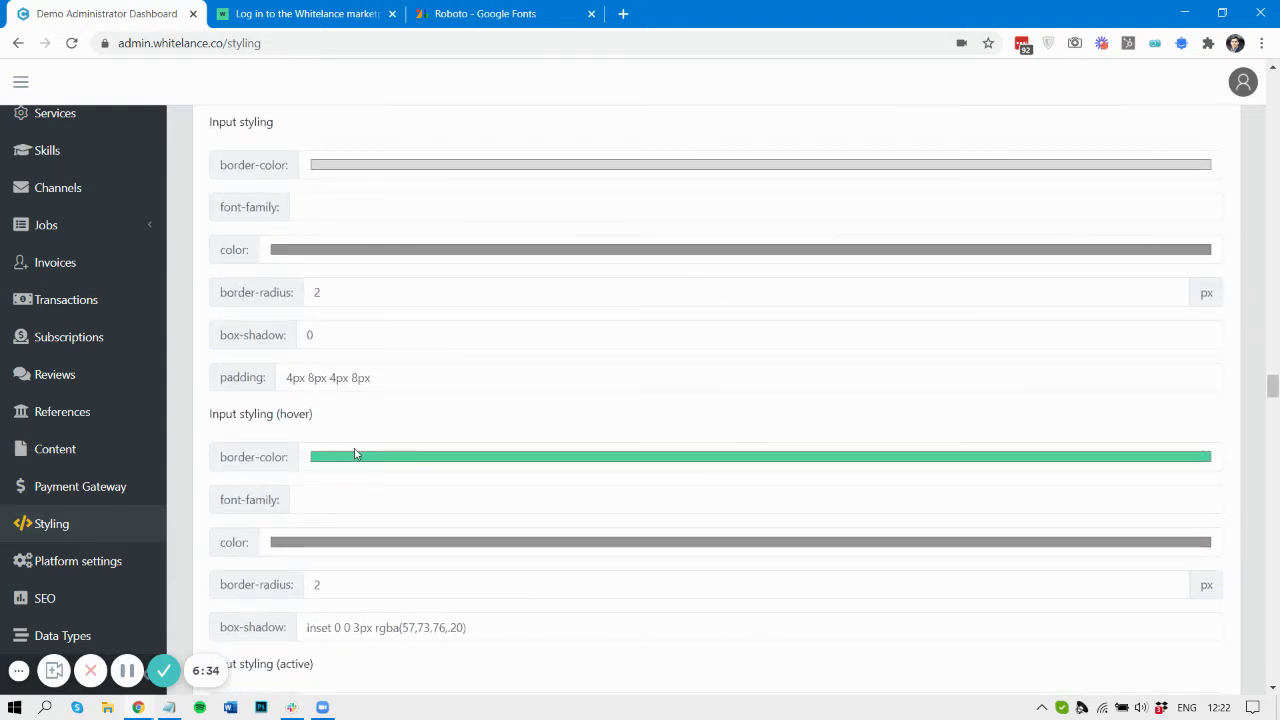
pyautogui.scroll(-2, 355, 454)
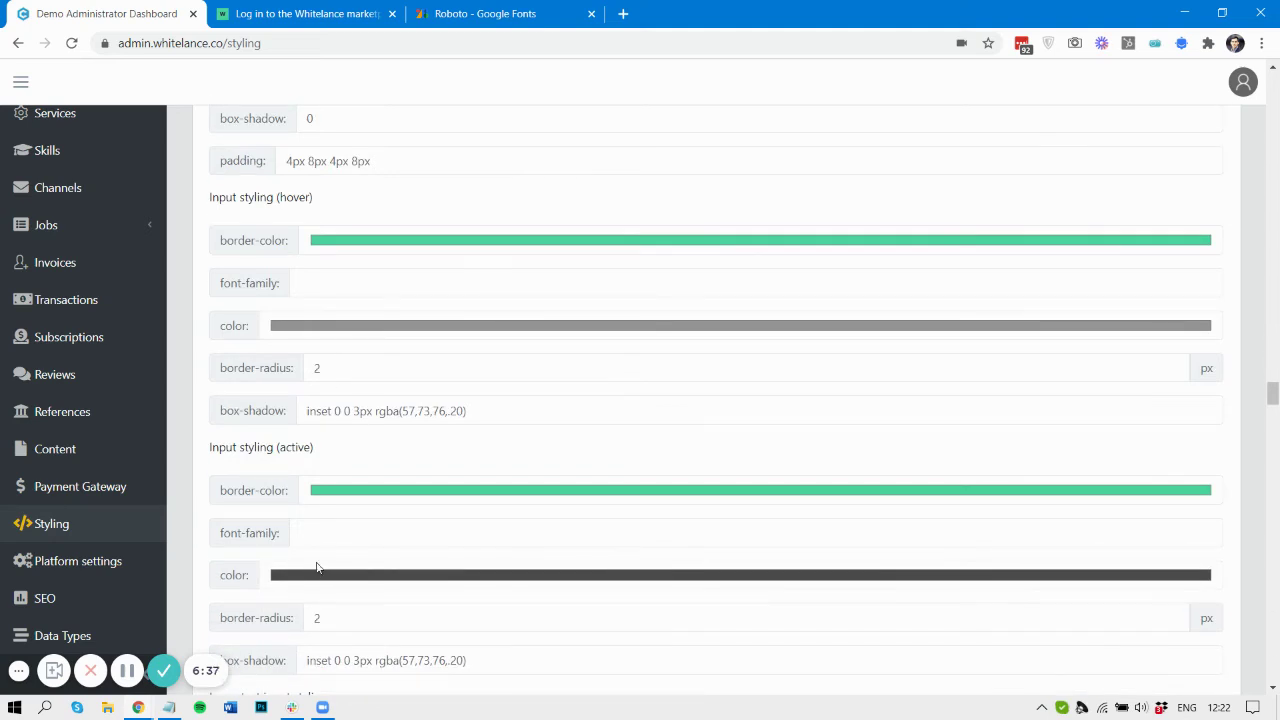
pyautogui.scroll(-2, 318, 574)
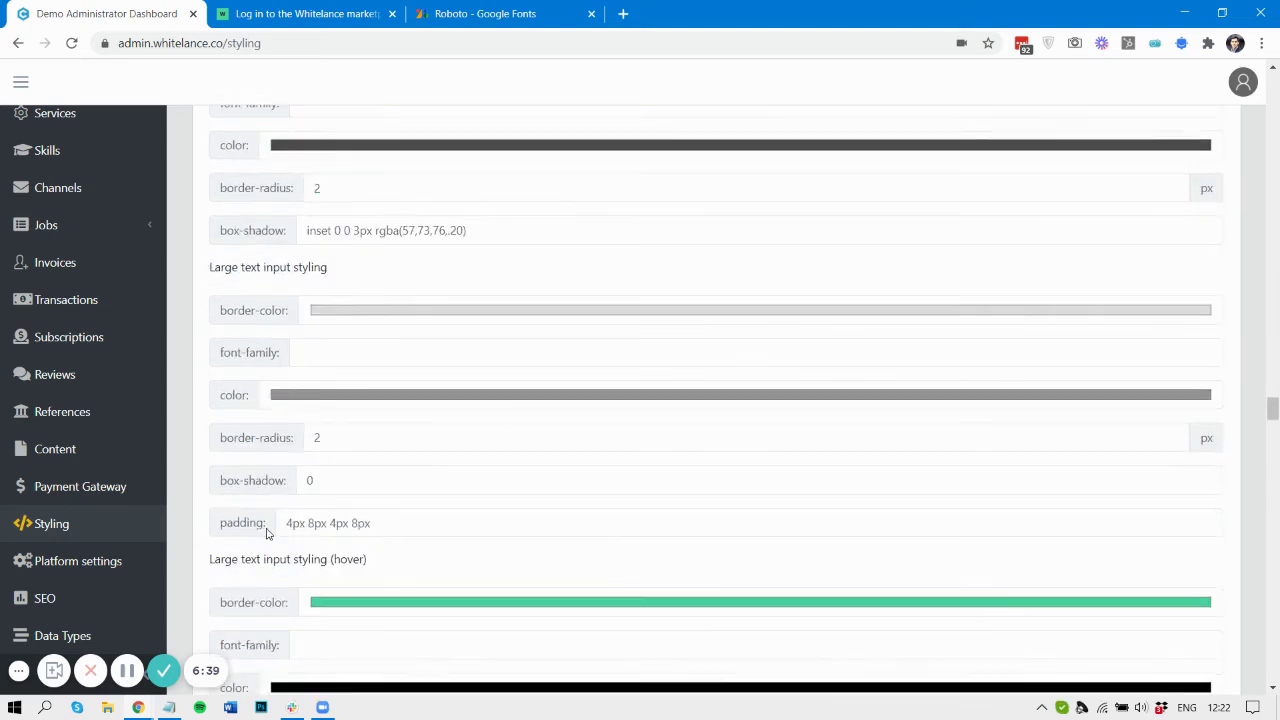
pyautogui.scroll(-8, 267, 533)
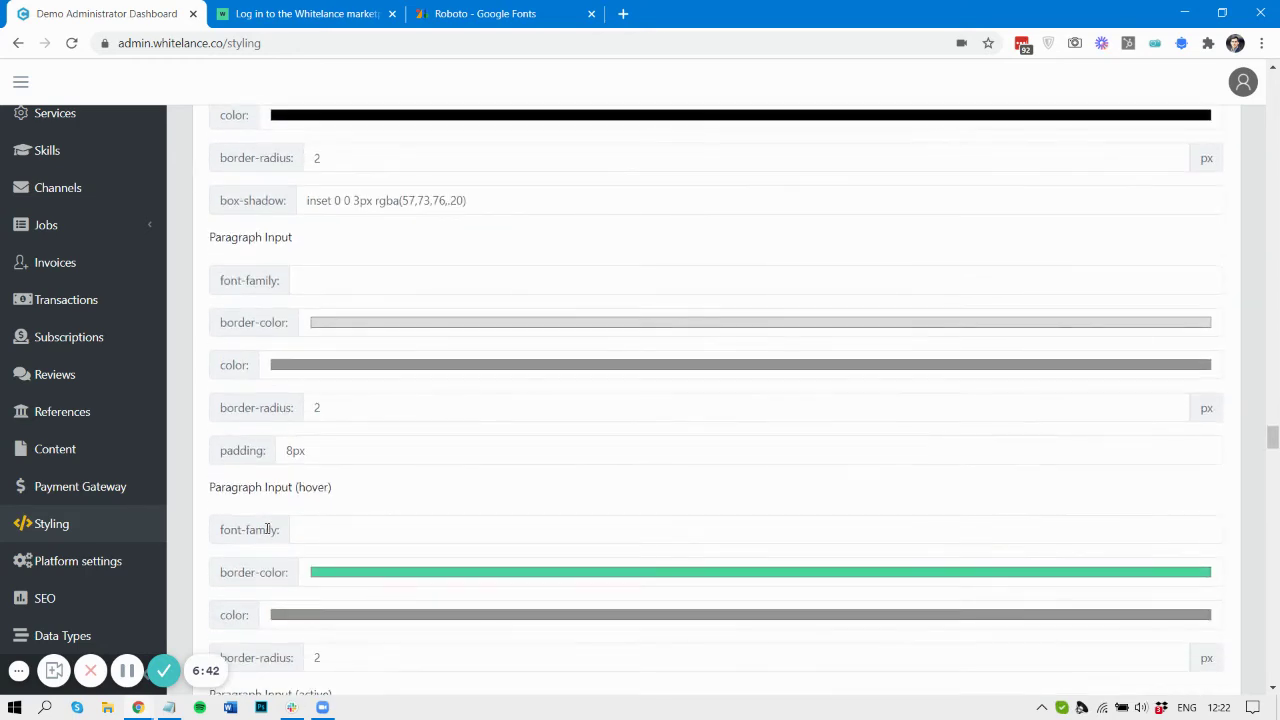
pyautogui.scroll(-3, 267, 532)
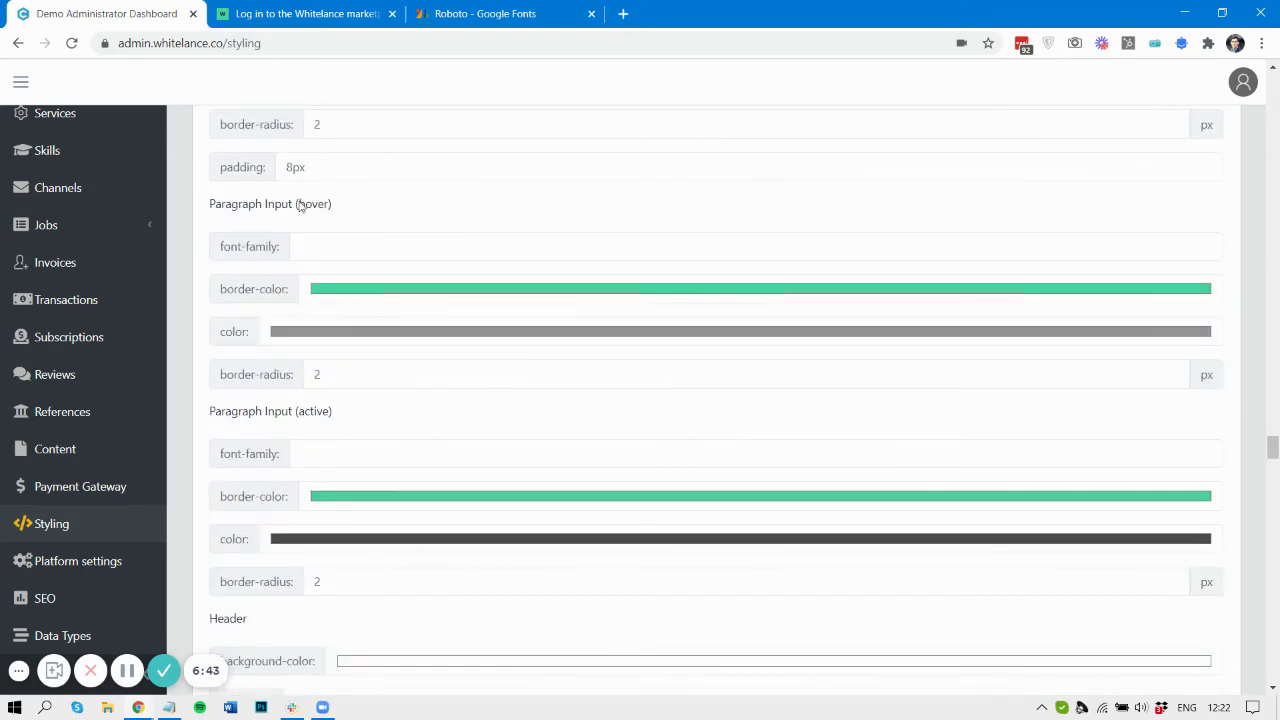
pyautogui.scroll(-5, 341, 292)
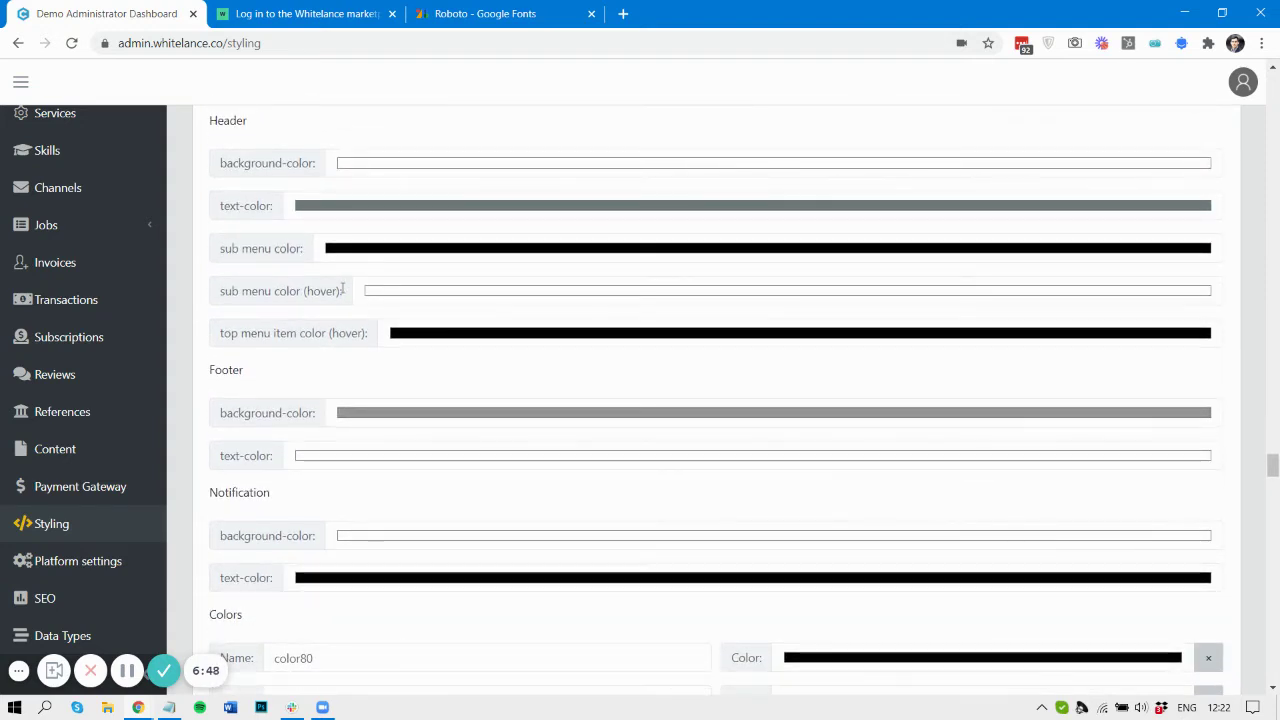
# Step: Open the Jobs menu on the demo profile page and scroll down to the grey footer
pyautogui.click(288, 10)
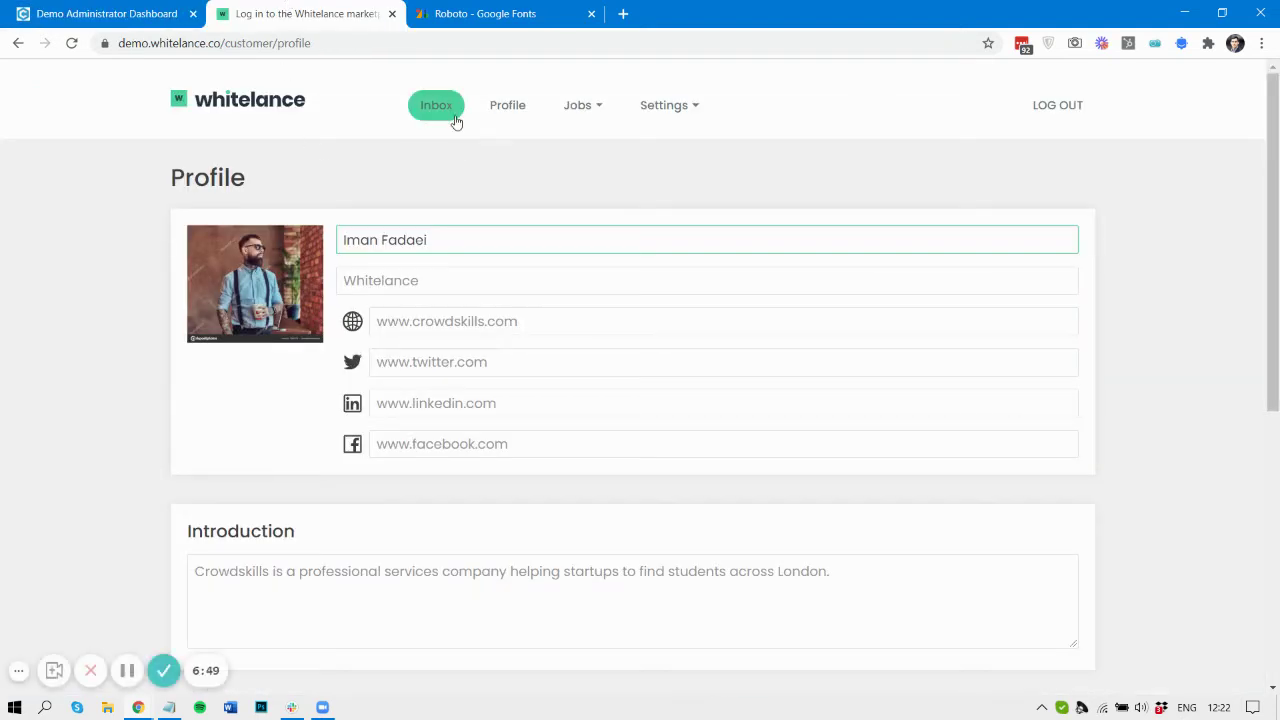
pyautogui.click(601, 107)
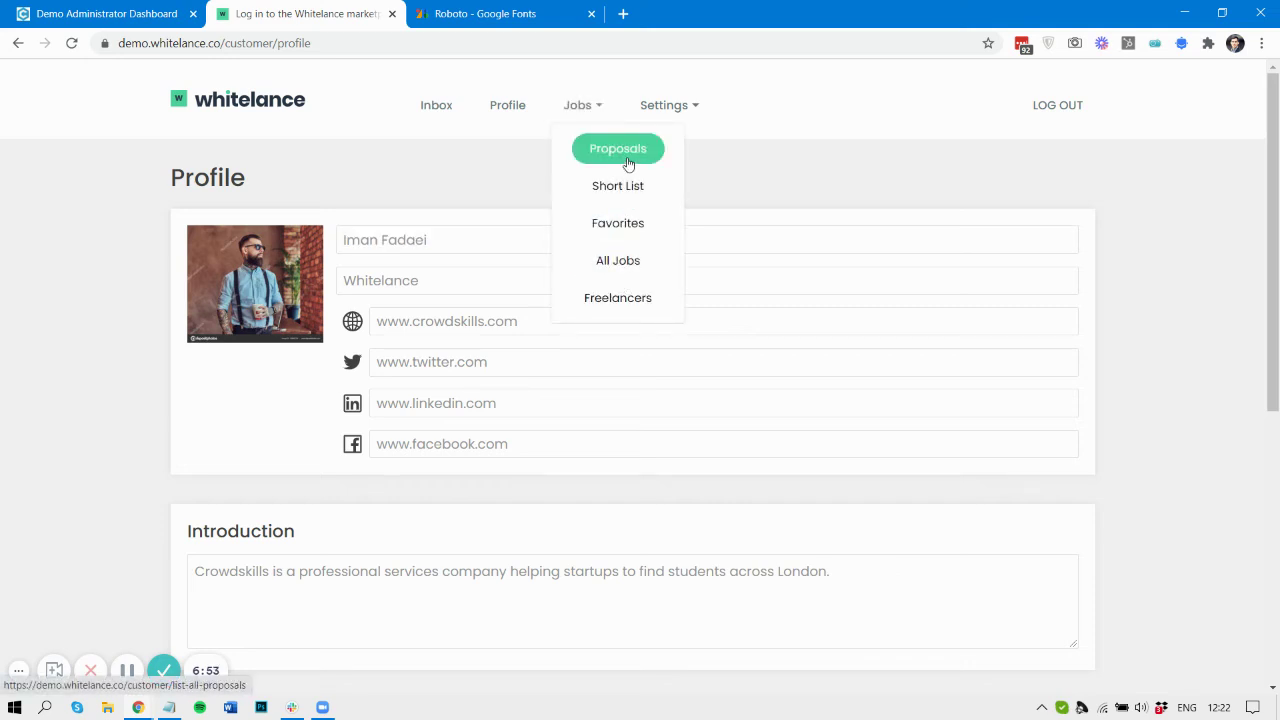
pyautogui.scroll(-5, 605, 175)
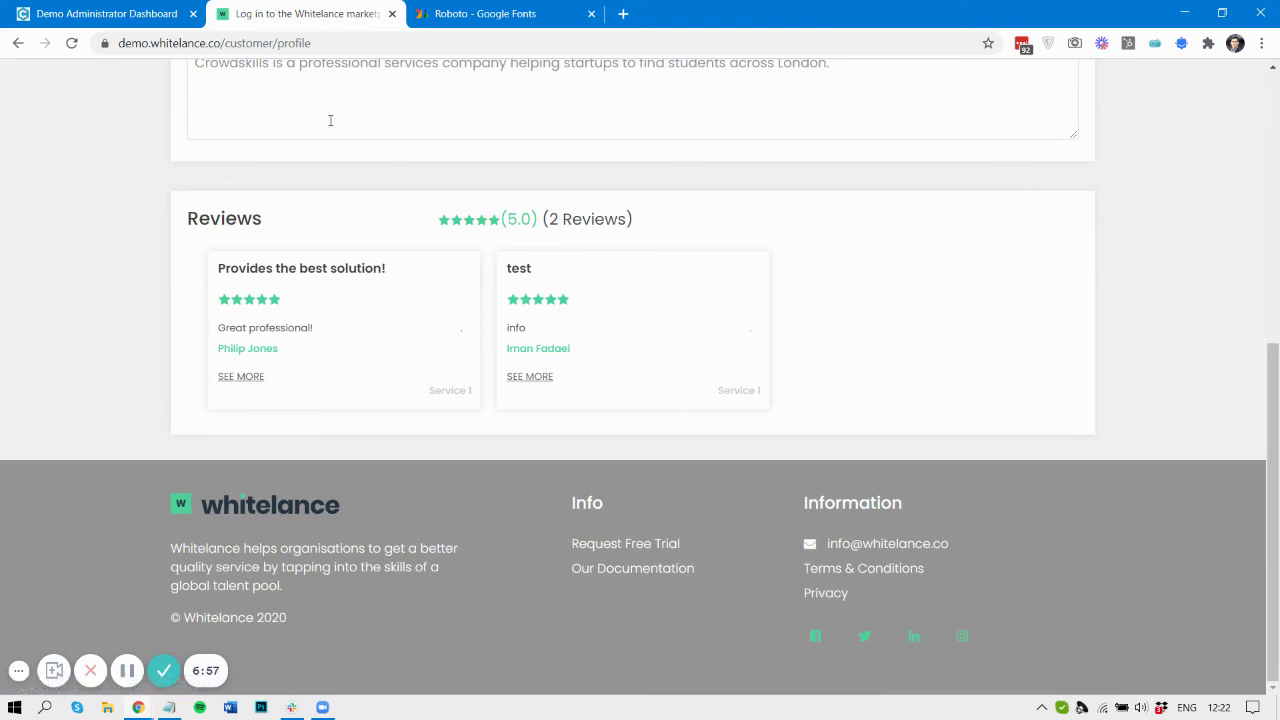
# Step: Compare the admin Colors list with the profile's Reviews section showing a 5.0 rating from 2 reviews
pyautogui.click(134, 6)
pyautogui.scroll(-5, 326, 289)
pyautogui.scroll(-1, 326, 291)
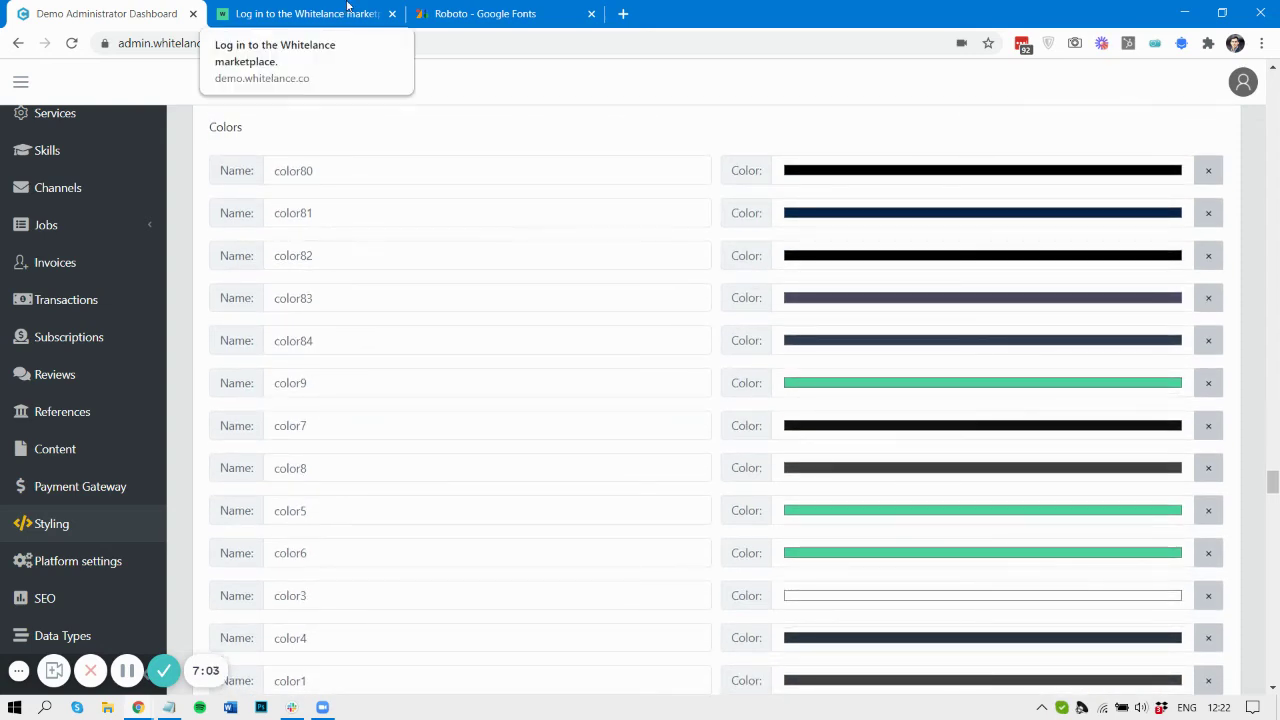
pyautogui.click(286, 8)
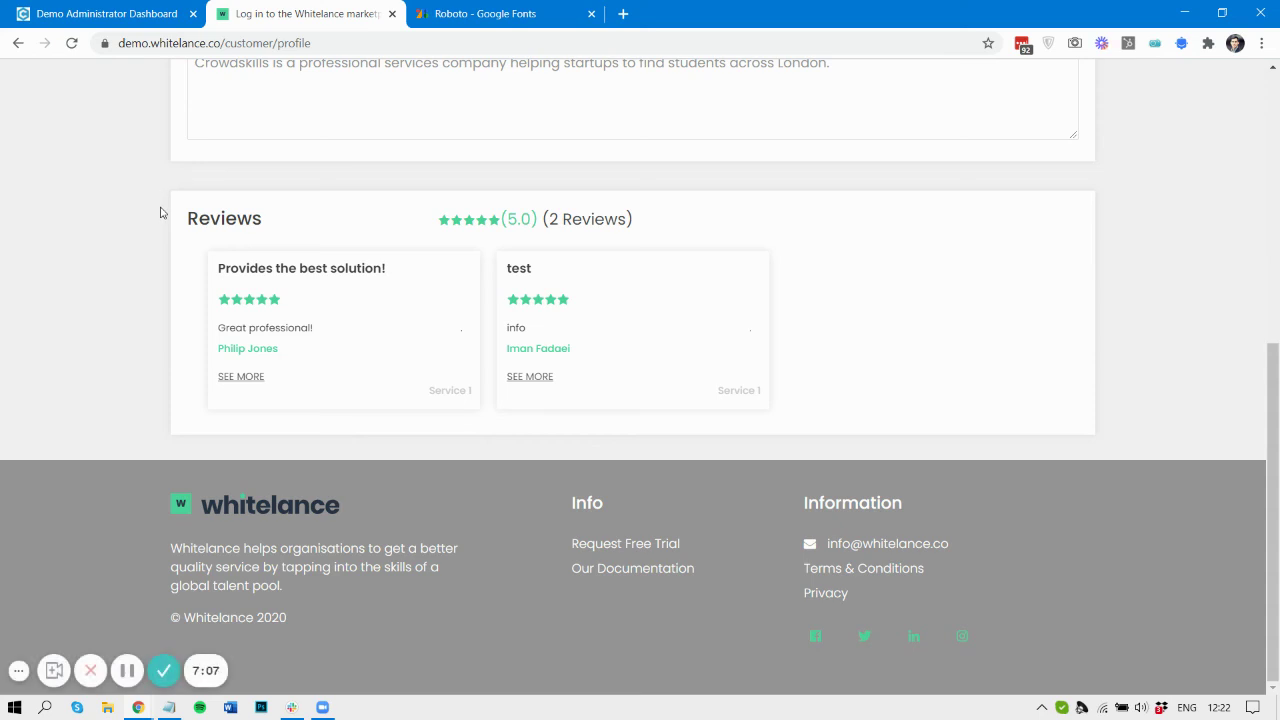
pyautogui.click(150, 13)
pyautogui.click(286, 11)
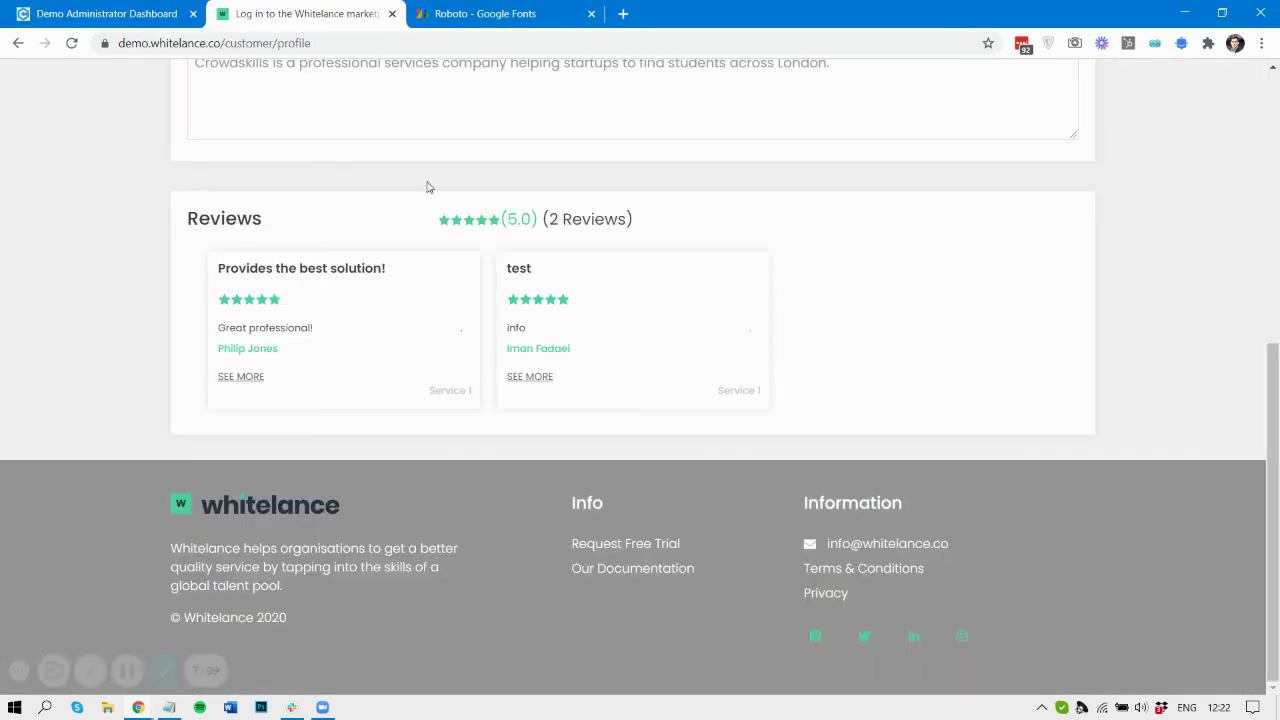
# Step: Inspect the Reviews heading and find the inherited body font var(--font3) and color var(--color1)
pyautogui.rightClick(459, 228)
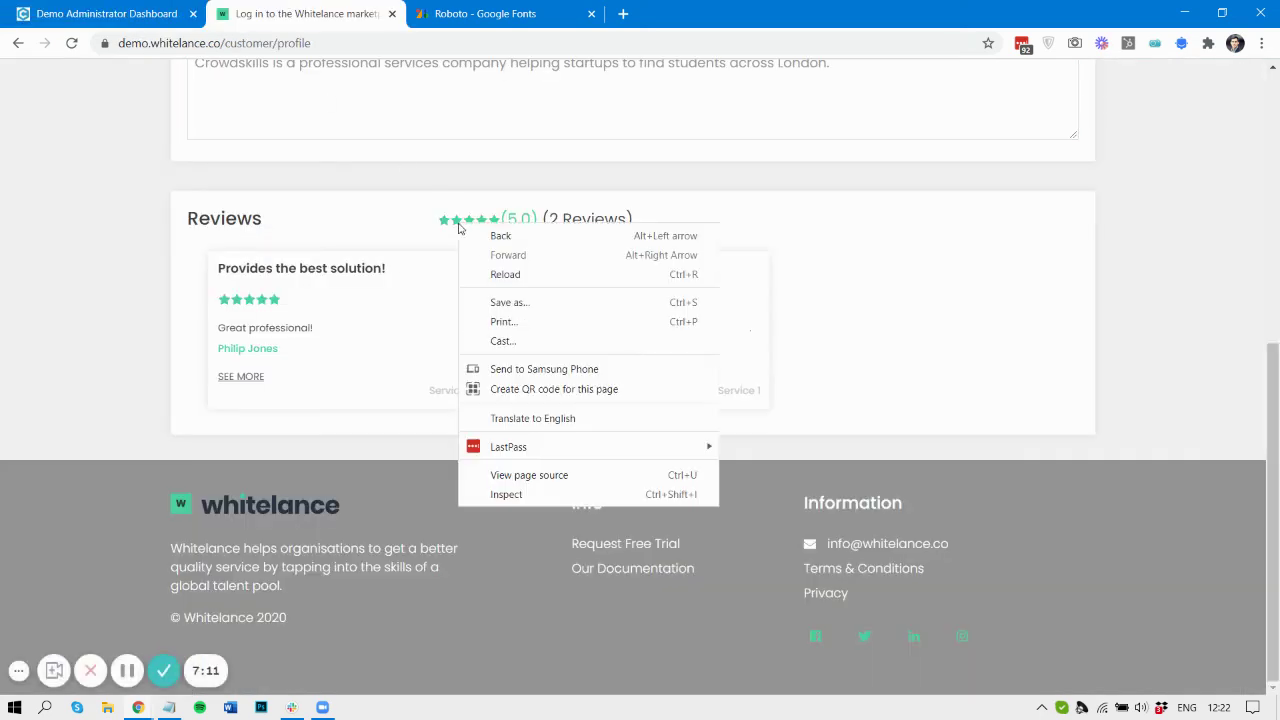
pyautogui.click(208, 226)
pyautogui.doubleClick(208, 226)
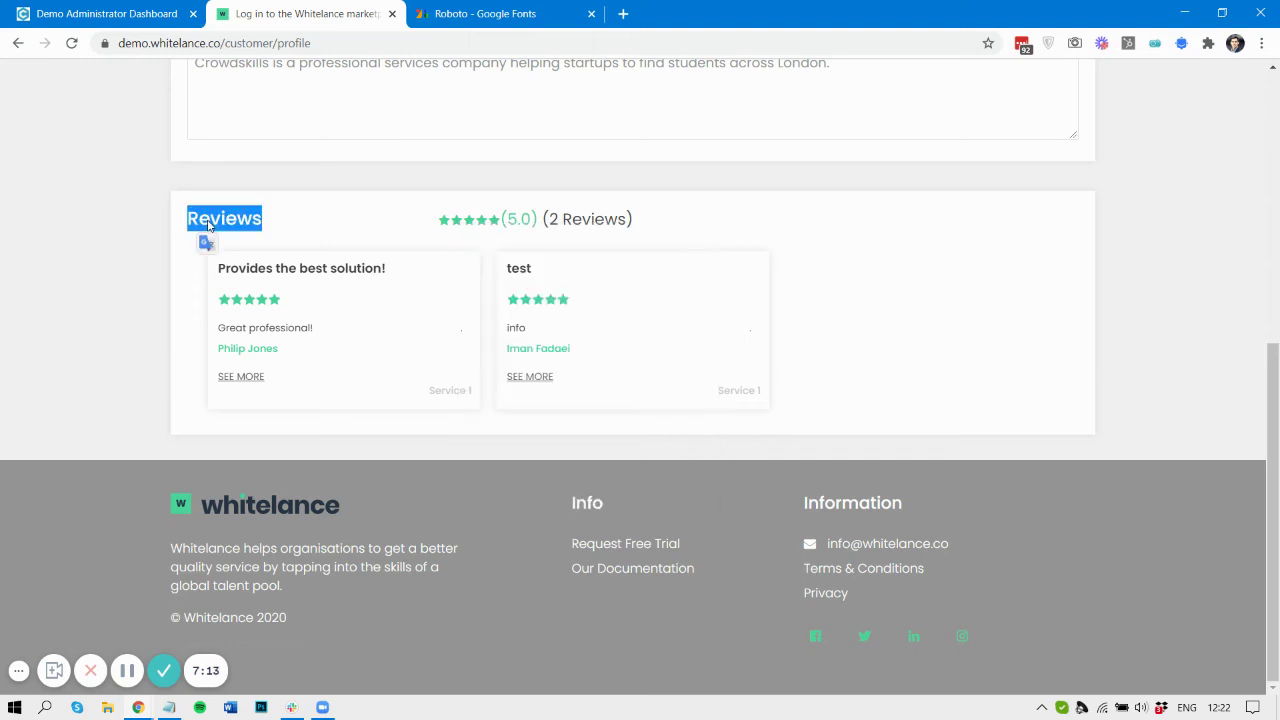
pyautogui.rightClick(228, 236)
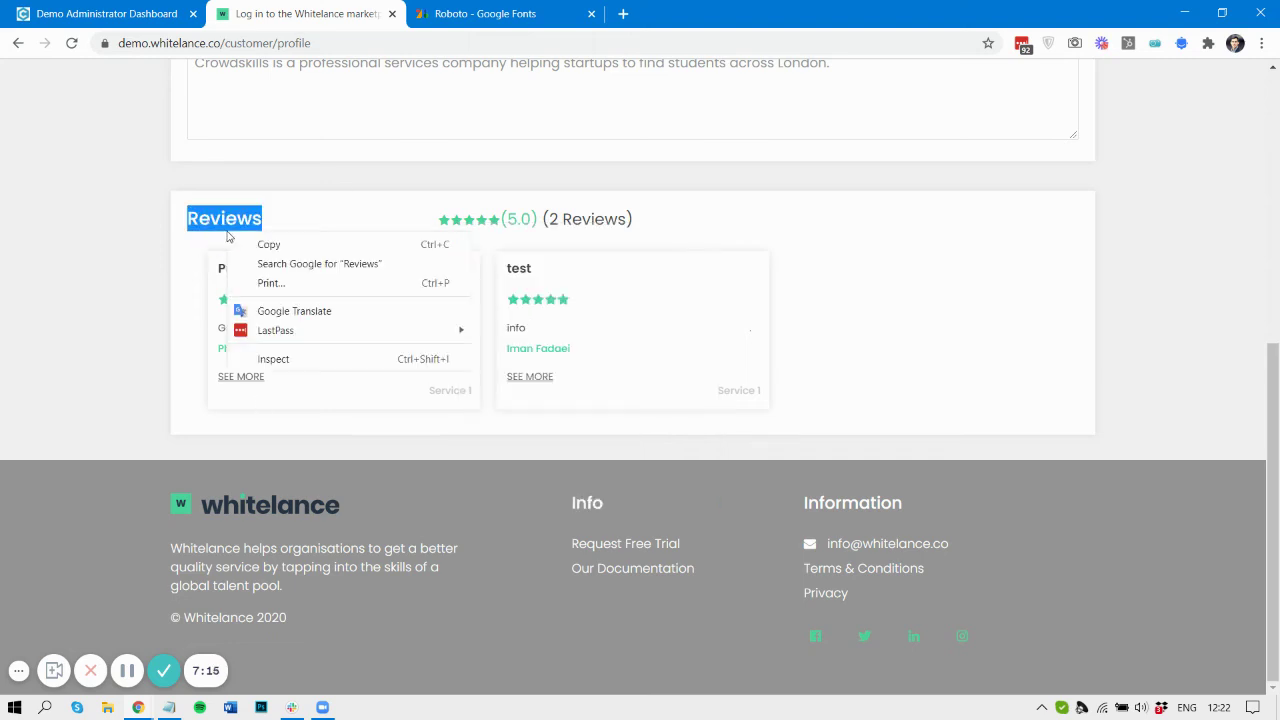
pyautogui.click(280, 358)
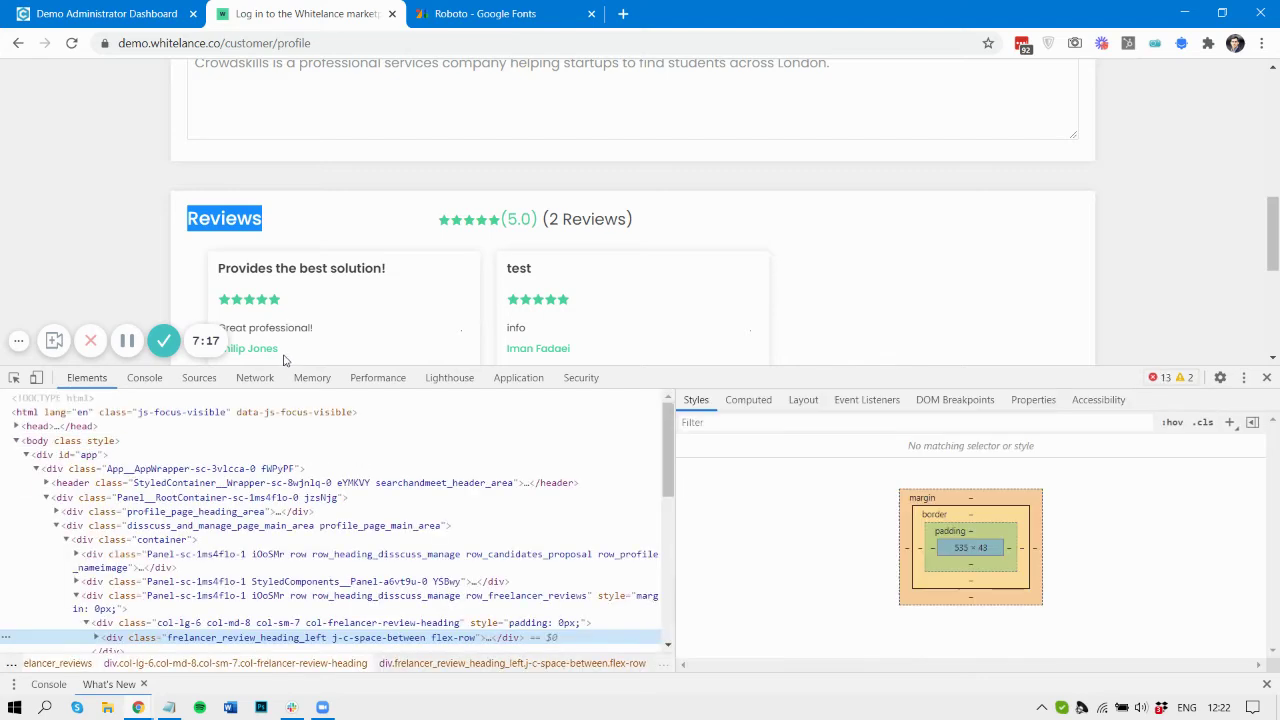
pyautogui.scroll(-1, 809, 540)
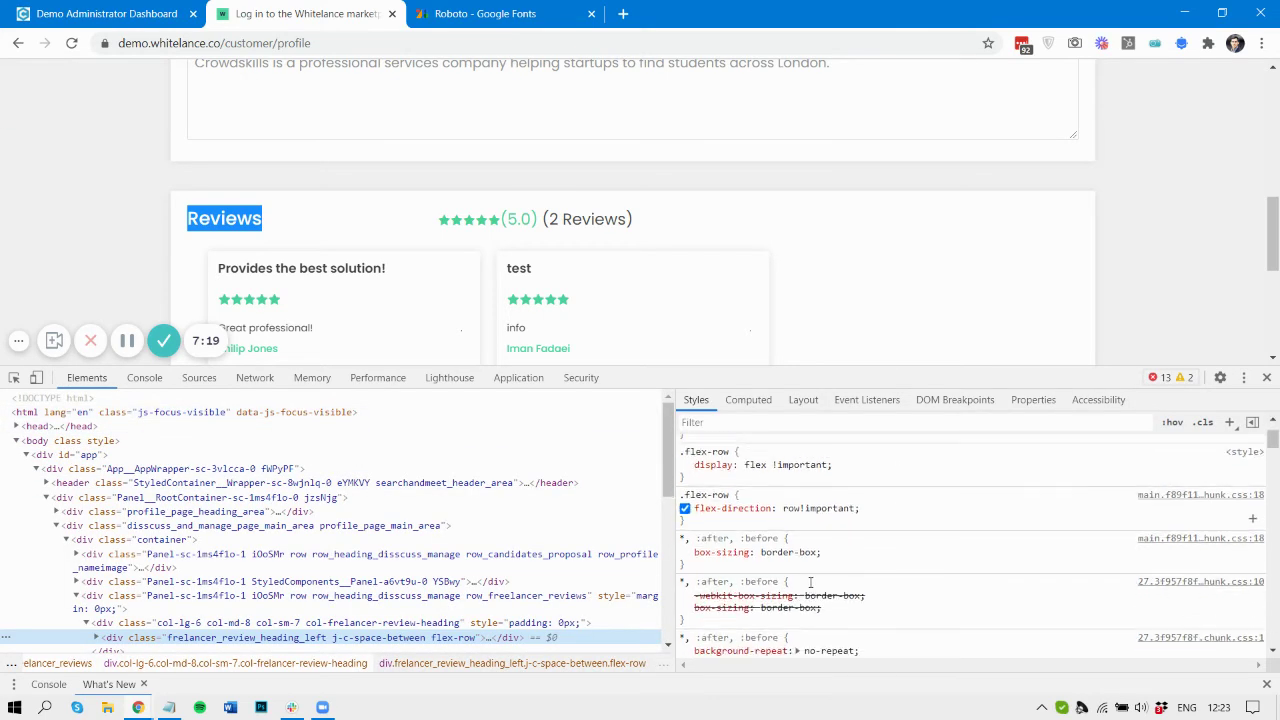
pyautogui.scroll(-5, 810, 582)
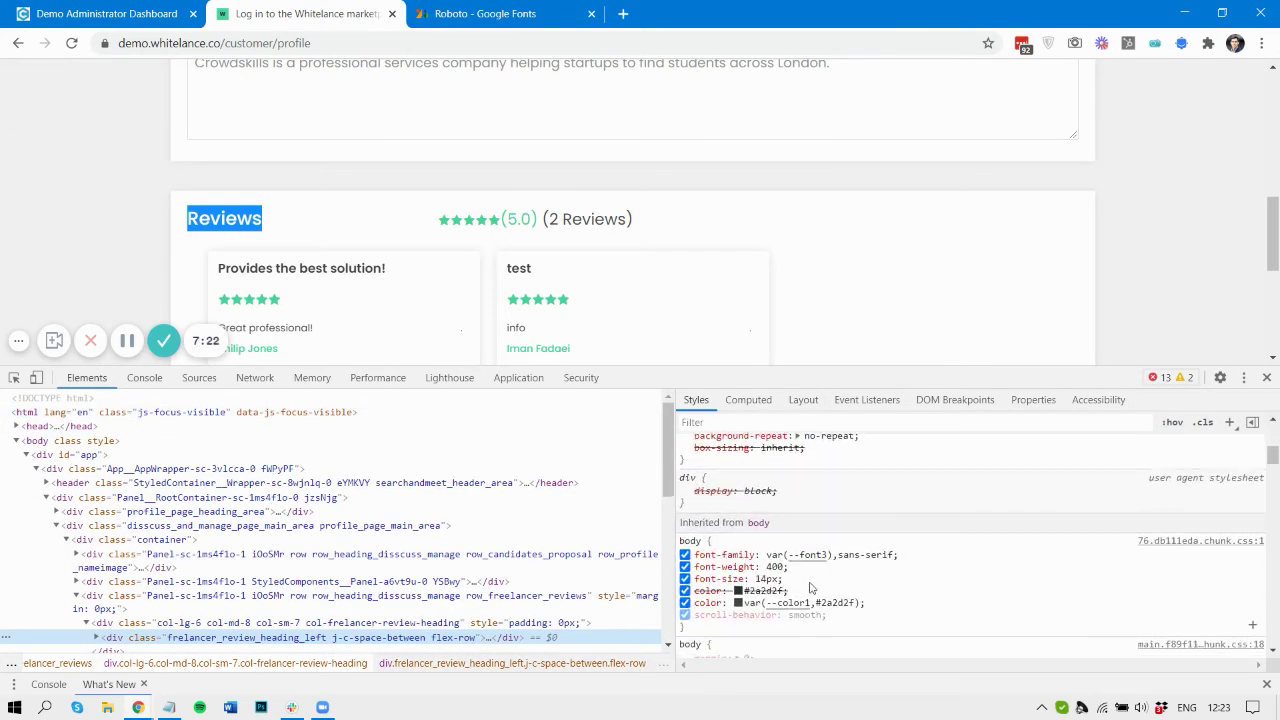
pyautogui.scroll(-1, 814, 560)
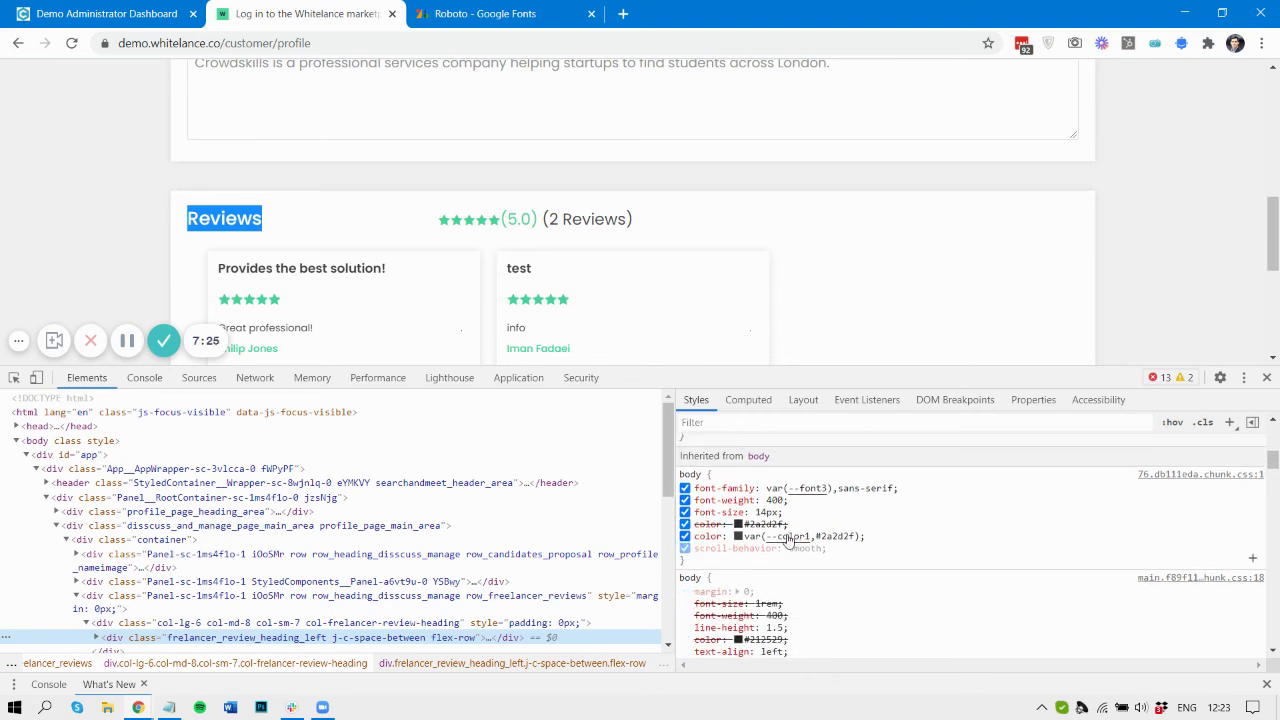
# Step: Back on the admin Styling page, search for the 'color1' variable
pyautogui.click(35, 15)
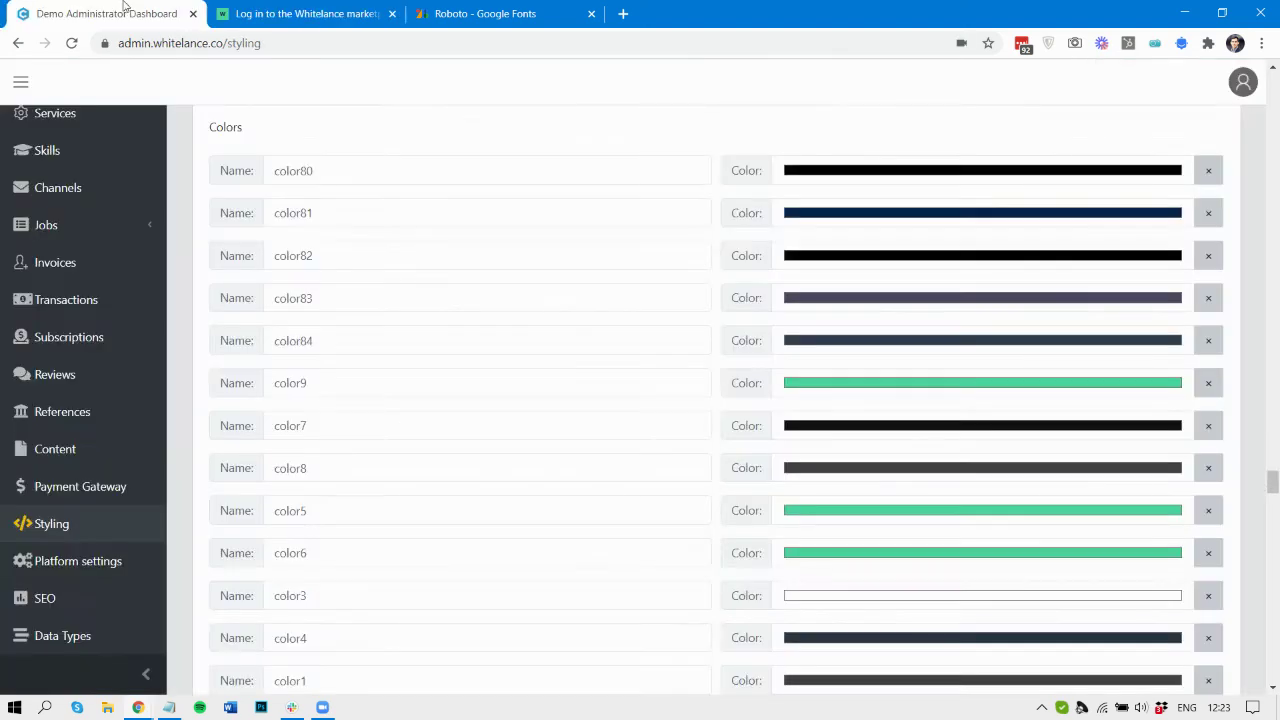
pyautogui.scroll(3, 480, 374)
pyautogui.scroll(-4, 481, 377)
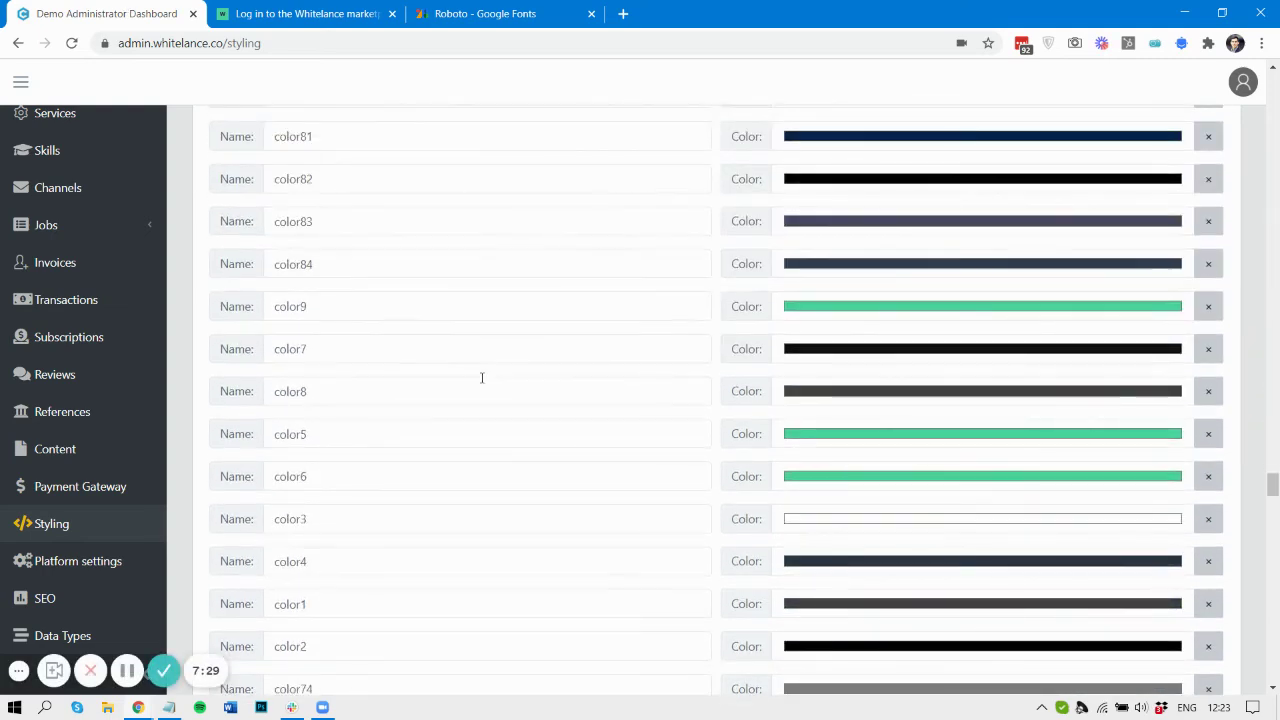
pyautogui.hotkey('ctrl', 'f')
pyautogui.write('color1')
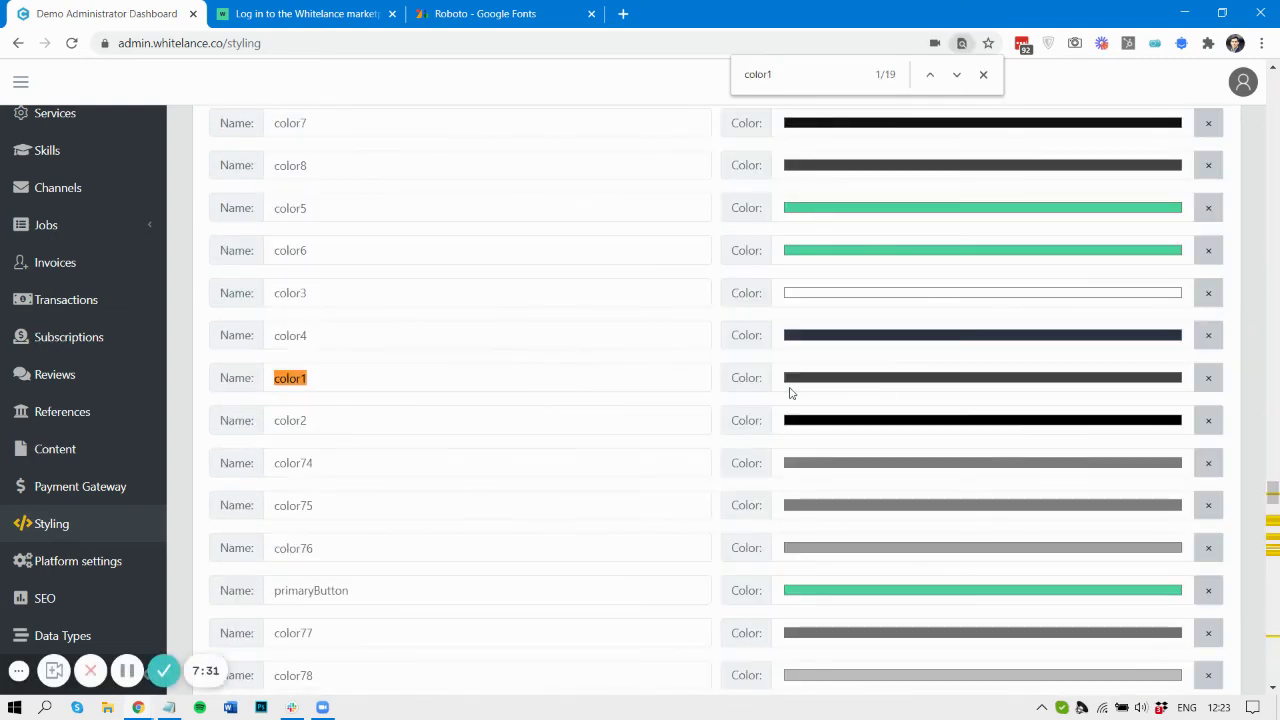
# Step: Show color1's swatch value in HEX, confirming #414141, then close the picker and search bar
pyautogui.click(884, 390)
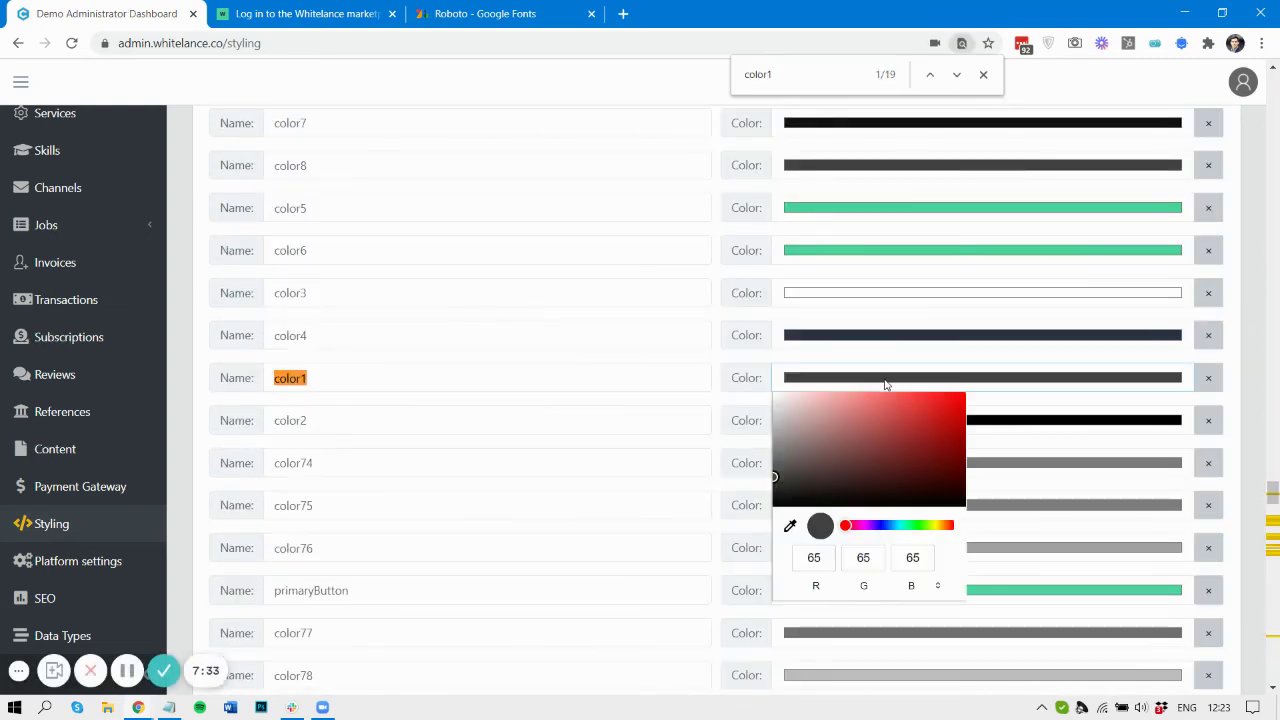
pyautogui.click(940, 590)
pyautogui.click(938, 590)
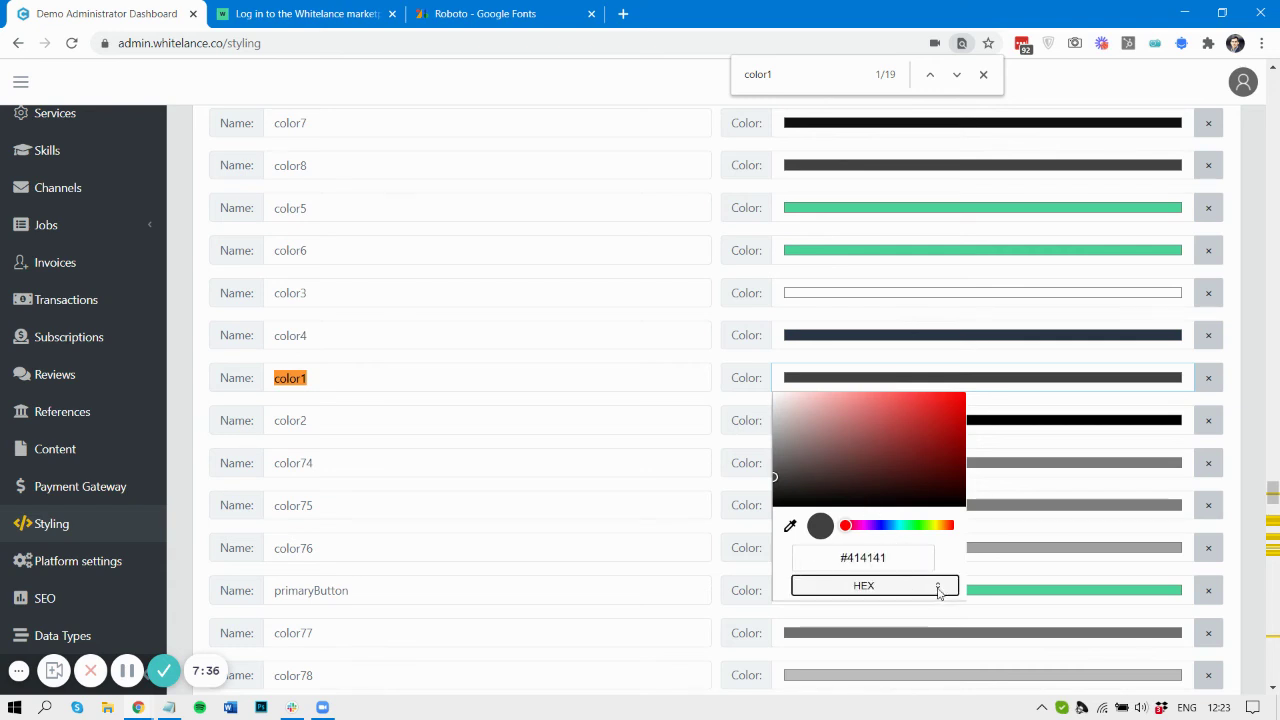
pyautogui.click(728, 393)
pyautogui.scroll(-10, 728, 400)
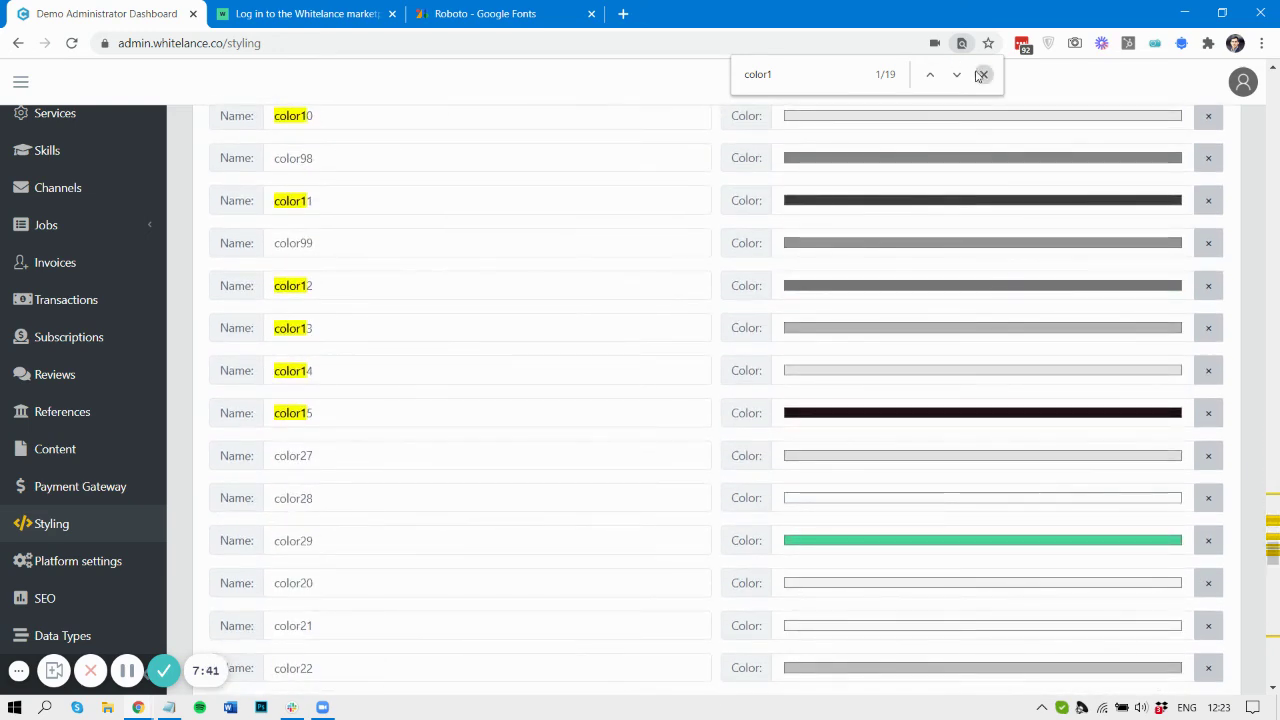
pyautogui.click(978, 74)
pyautogui.scroll(-10, 910, 202)
# Step: Close DevTools and log out of the demo site to show the login page
pyautogui.scroll(-15, 910, 202)
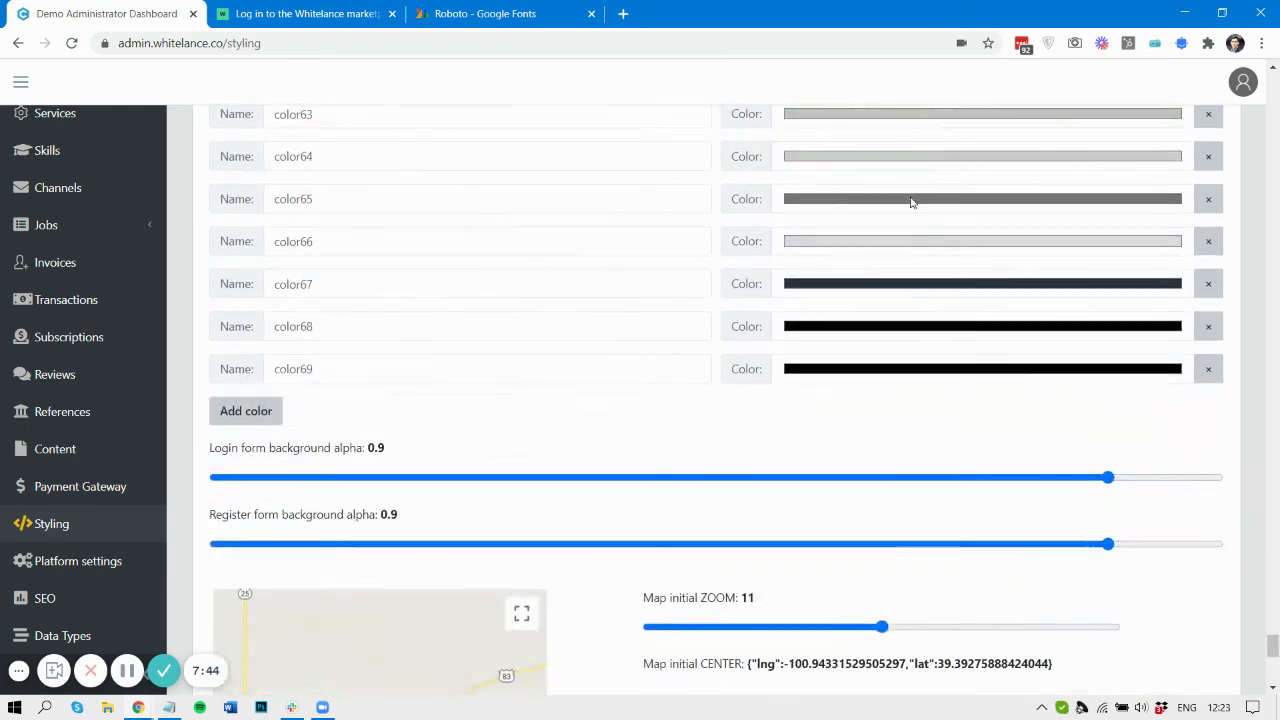
pyautogui.scroll(-1, 910, 202)
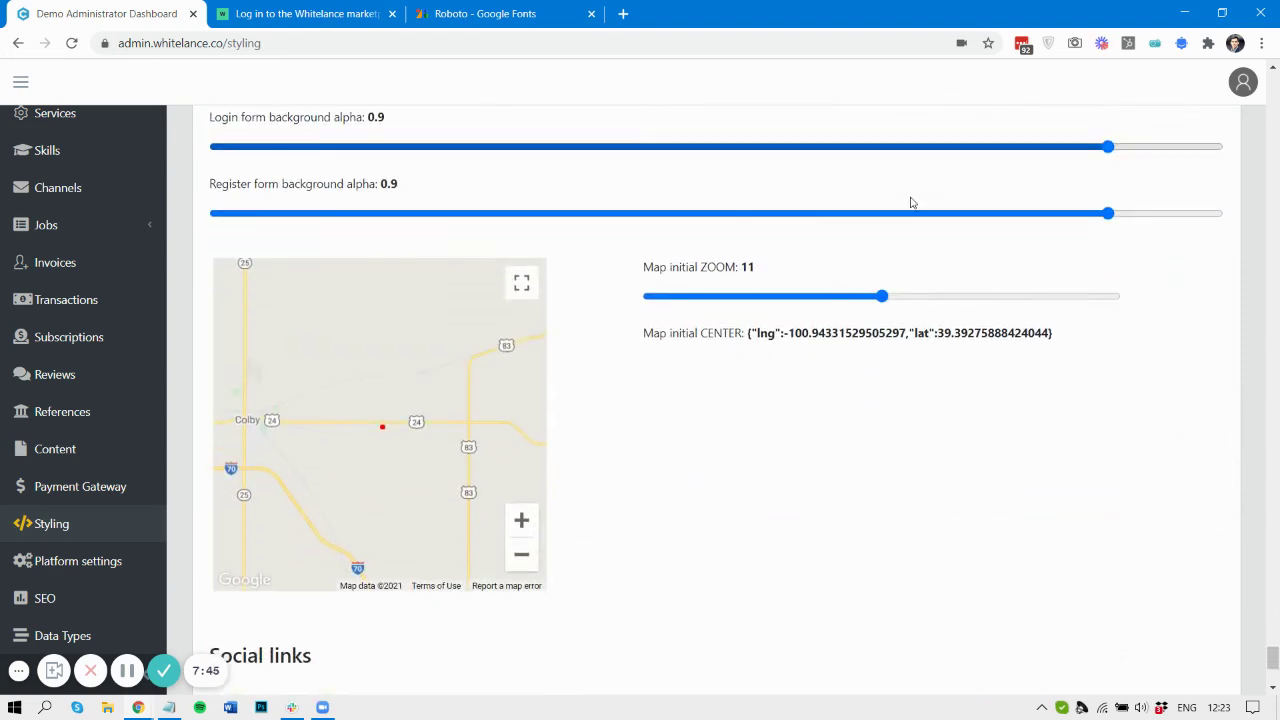
pyautogui.click(291, 8)
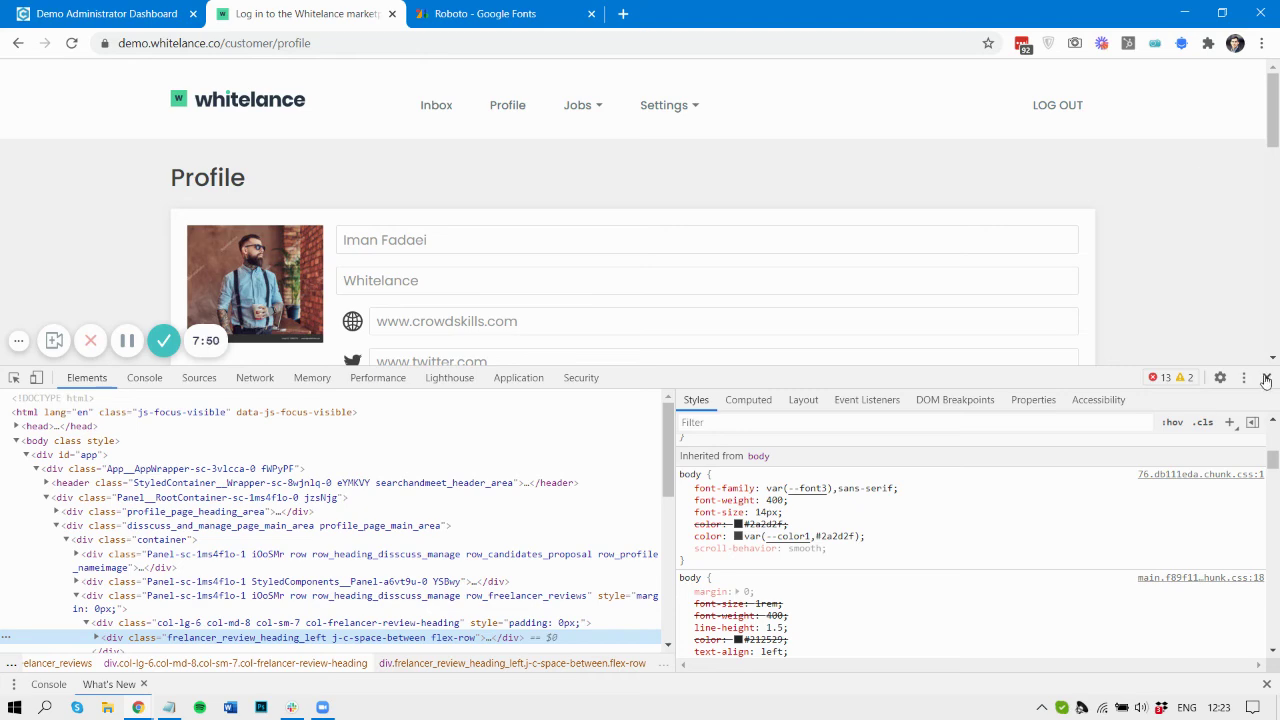
pyautogui.click(1266, 378)
pyautogui.click(1055, 106)
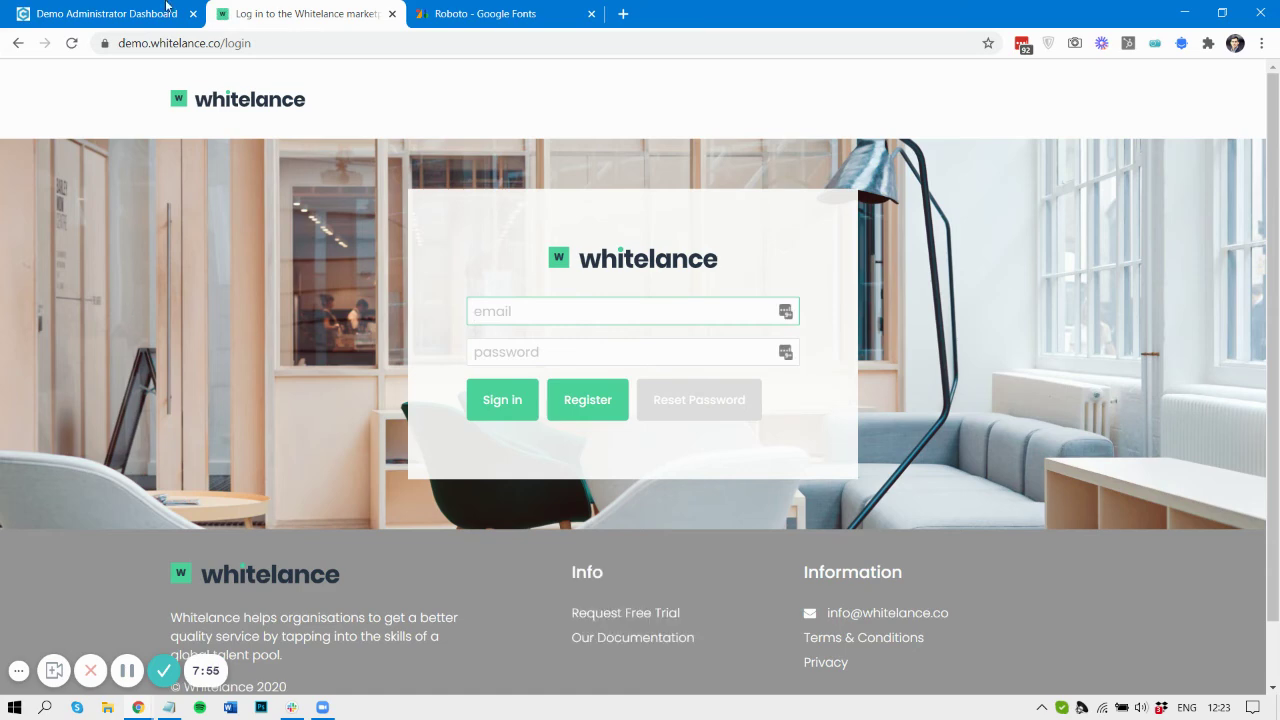
# Step: Set login and register form background alpha to 0.33, save, and reload the login page to preview
pyautogui.click(165, 7)
pyautogui.click(550, 147)
pyautogui.click(549, 213)
pyautogui.scroll(-3, 575, 347)
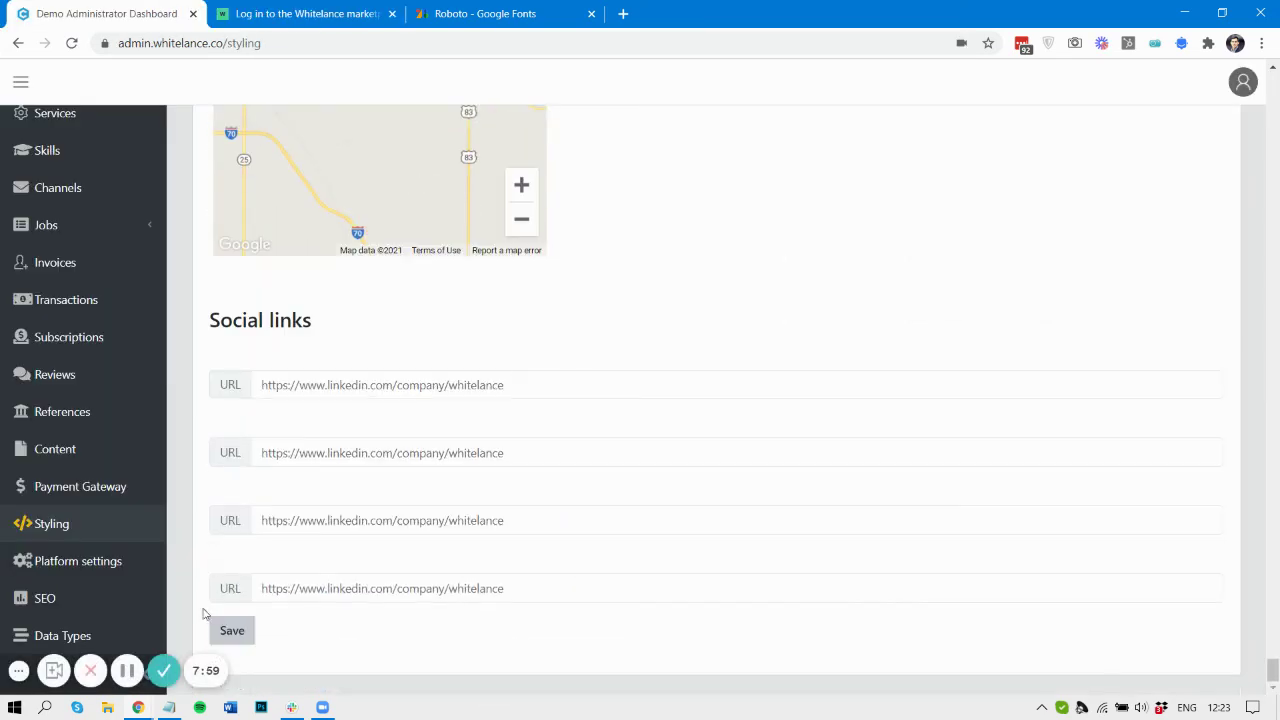
pyautogui.click(230, 632)
pyautogui.click(315, 13)
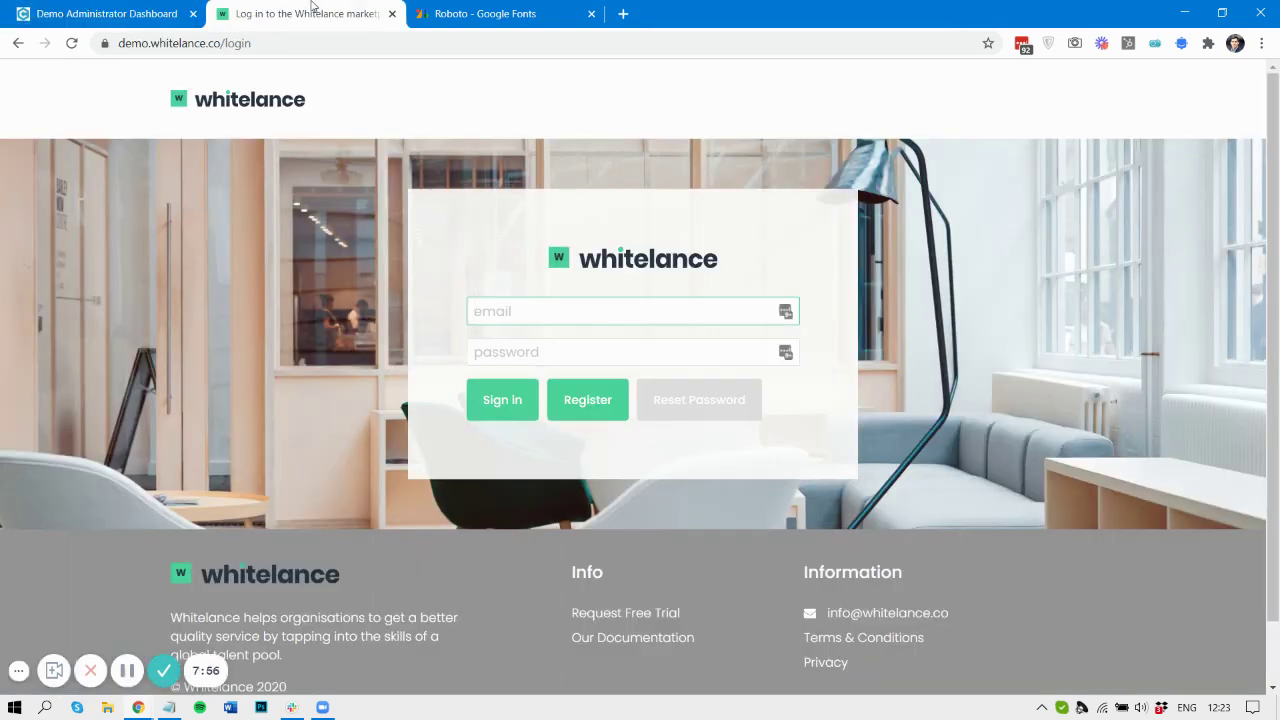
pyautogui.click(72, 44)
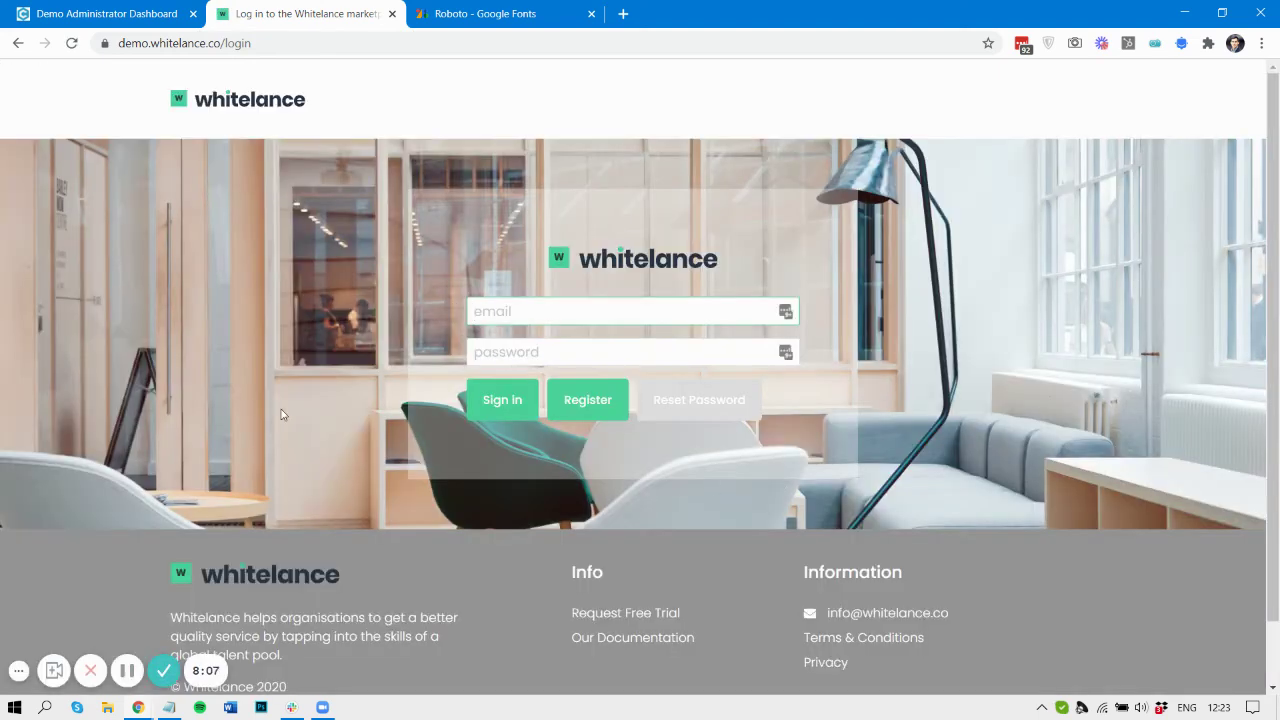
# Step: Raise both form background alphas to 0.53 and reload the login page to preview
pyautogui.hotkey('ctrl', 'shift', 'Tab')
pyautogui.scroll(4, 437, 236)
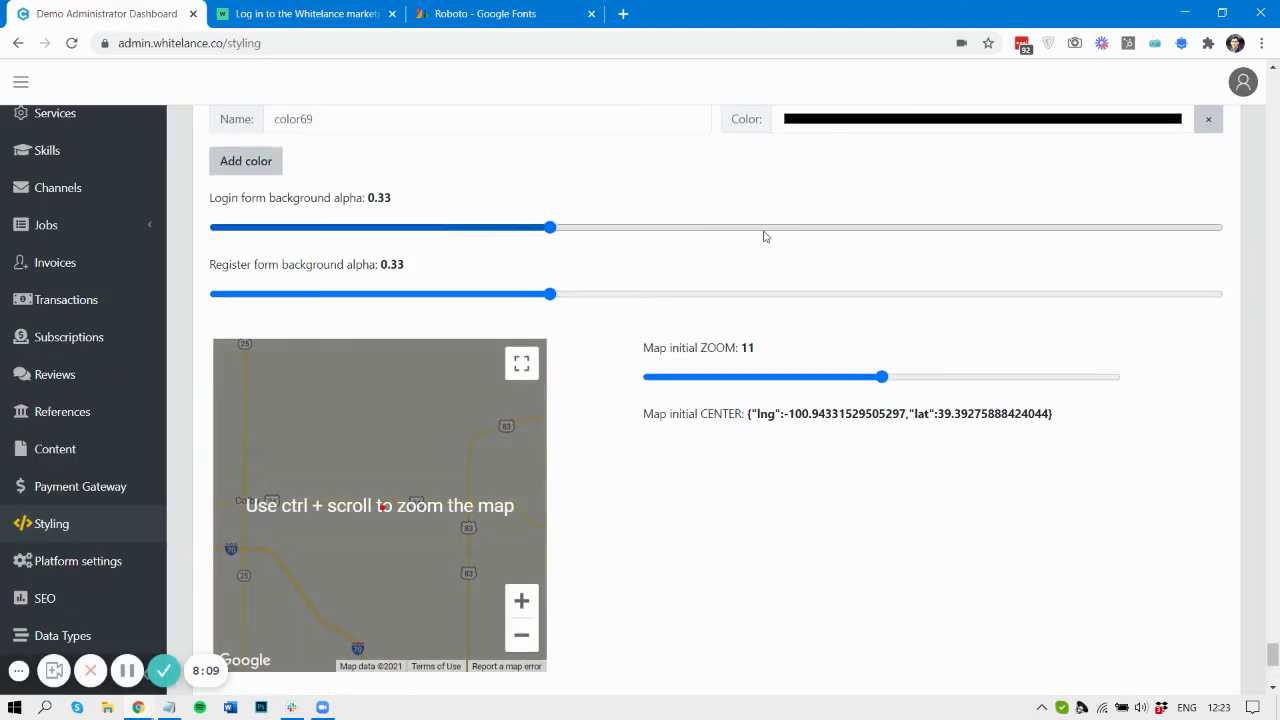
pyautogui.click(750, 227)
pyautogui.click(748, 293)
pyautogui.scroll(-4, 300, 552)
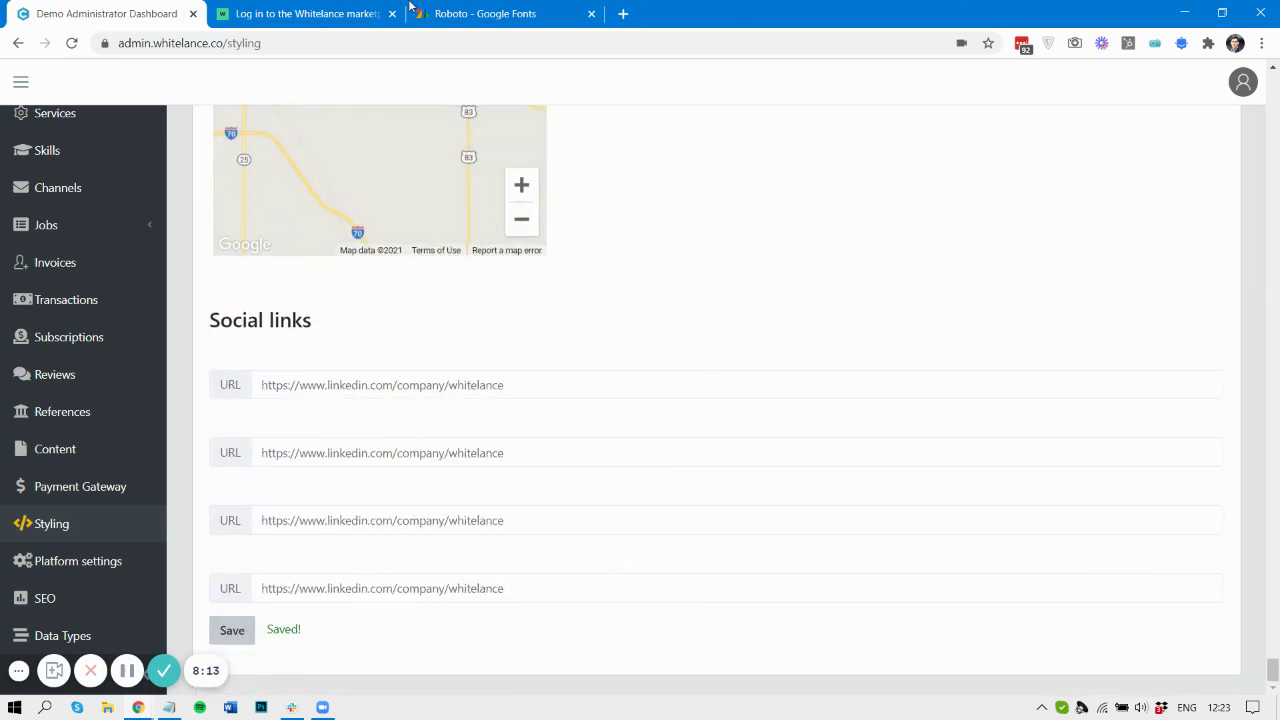
pyautogui.click(296, 8)
pyautogui.click(104, 43)
pyautogui.click(72, 43)
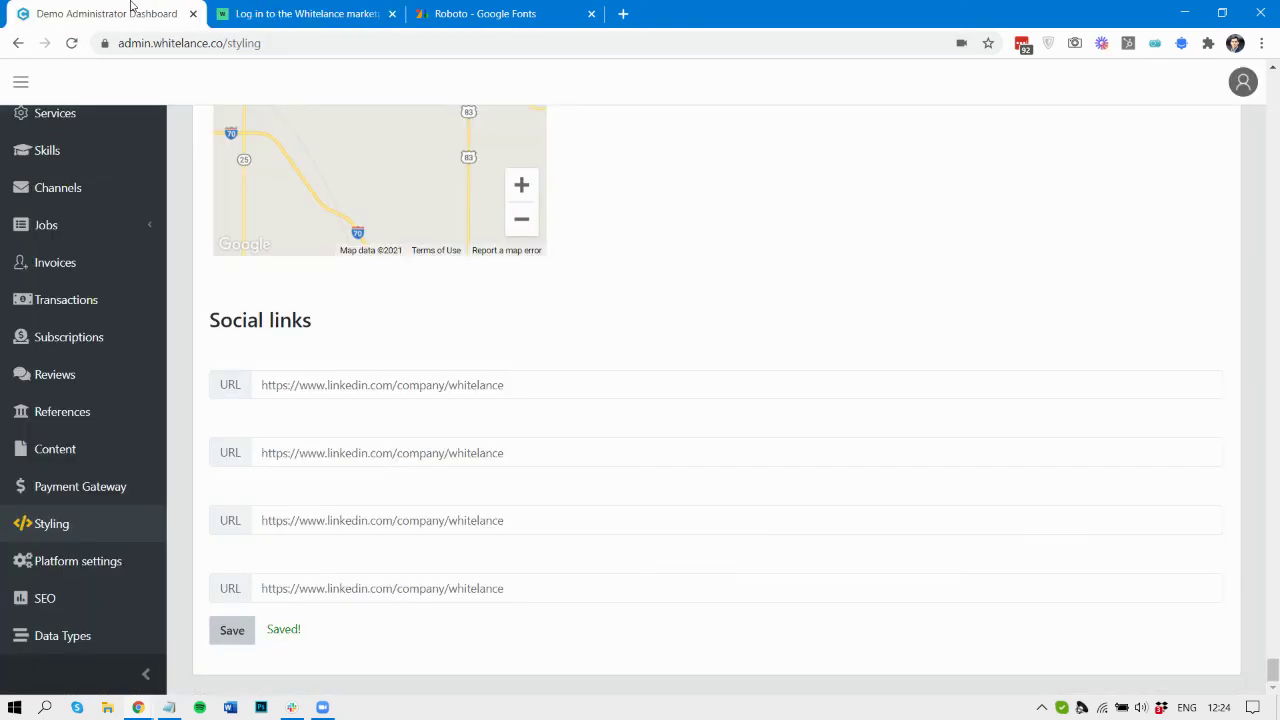
# Step: Drag the login and register form background alpha sliders up to about 0.93
pyautogui.click(133, 12)
pyautogui.scroll(3, 798, 267)
pyautogui.moveTo(757, 261); pyautogui.dragTo(1137, 262)
pyautogui.moveTo(747, 337); pyautogui.dragTo(1142, 334)
pyautogui.scroll(-5, 621, 440)
# Step: Zoom the default map out to North America, then back in to zoom 4 over the central US
pyautogui.scroll(5, 646, 320)
pyautogui.scroll(-3, 647, 321)
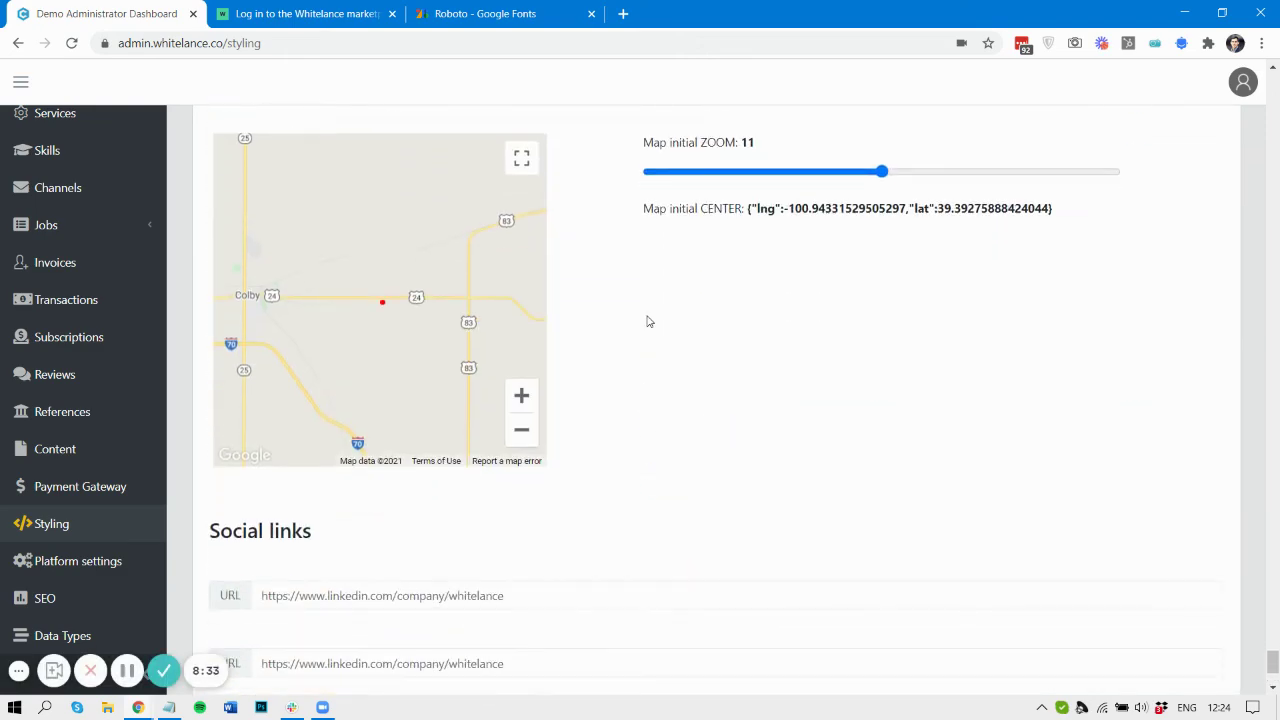
pyautogui.click(523, 429)
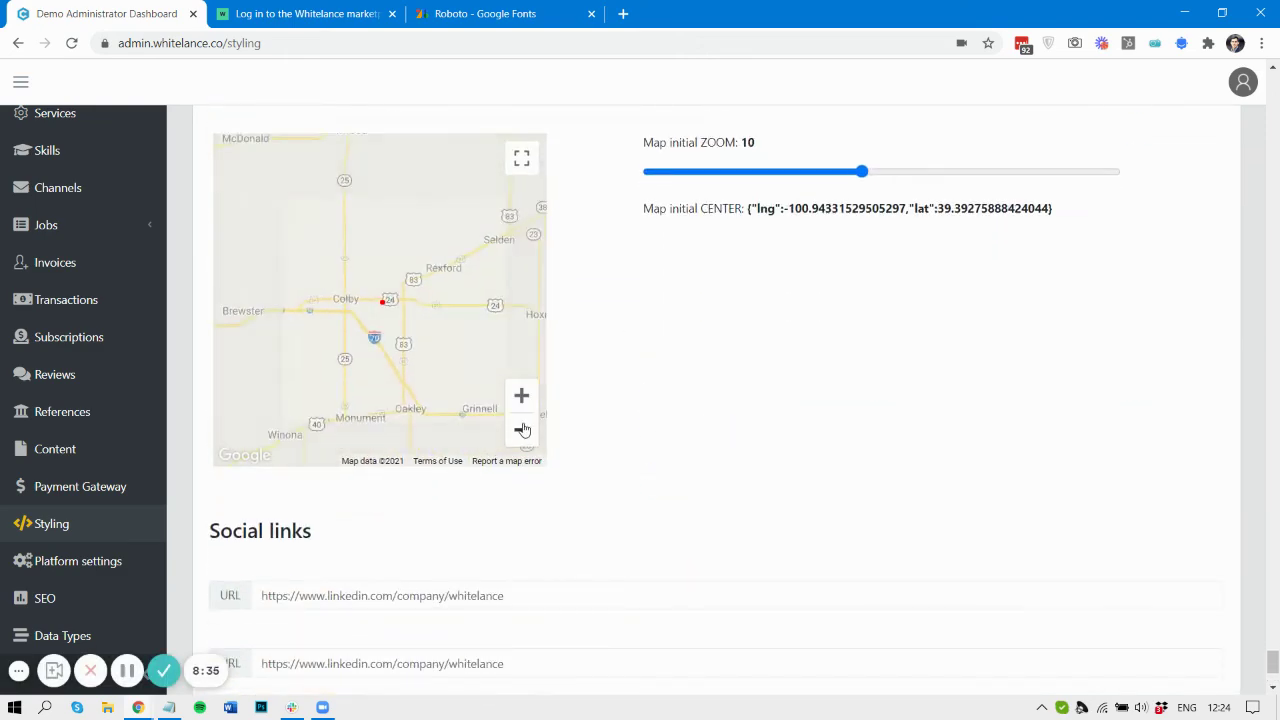
pyautogui.click(523, 429)
pyautogui.click(523, 429)
pyautogui.click(523, 429)
pyautogui.click(523, 429)
pyautogui.click(523, 429)
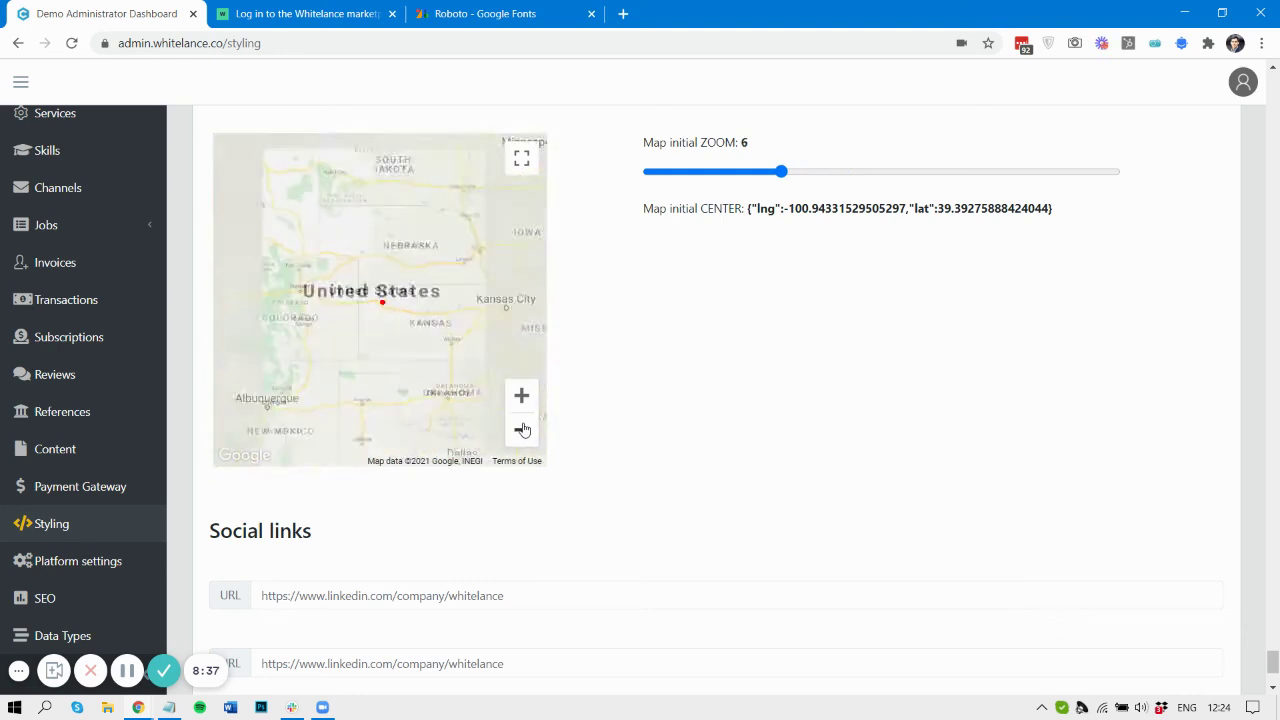
pyautogui.click(523, 429)
pyautogui.click(523, 429)
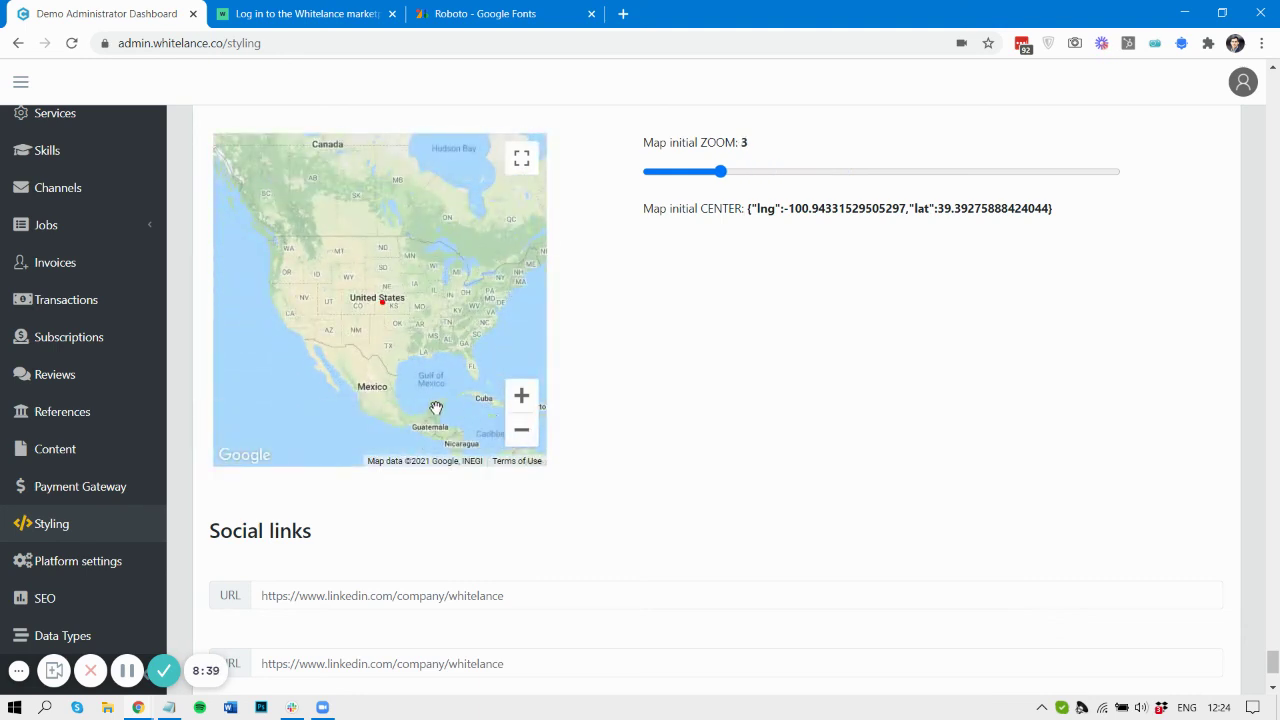
pyautogui.click(518, 397)
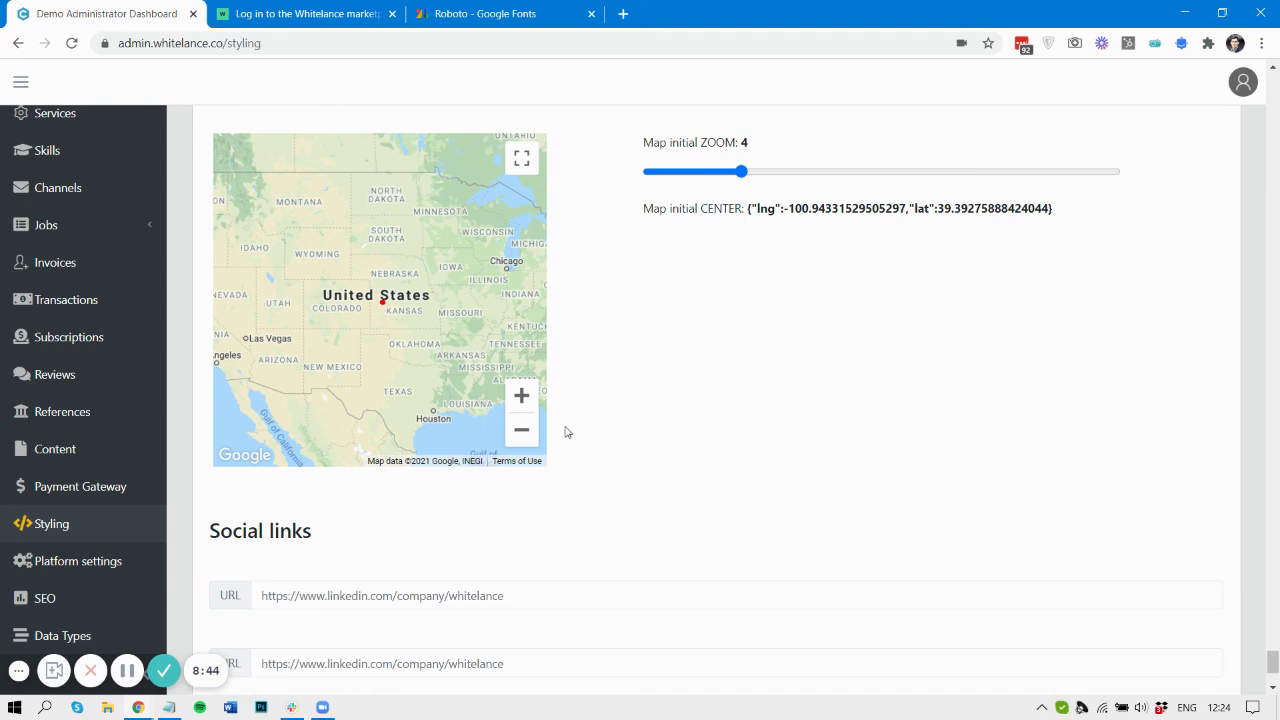
pyautogui.scroll(-3, 566, 431)
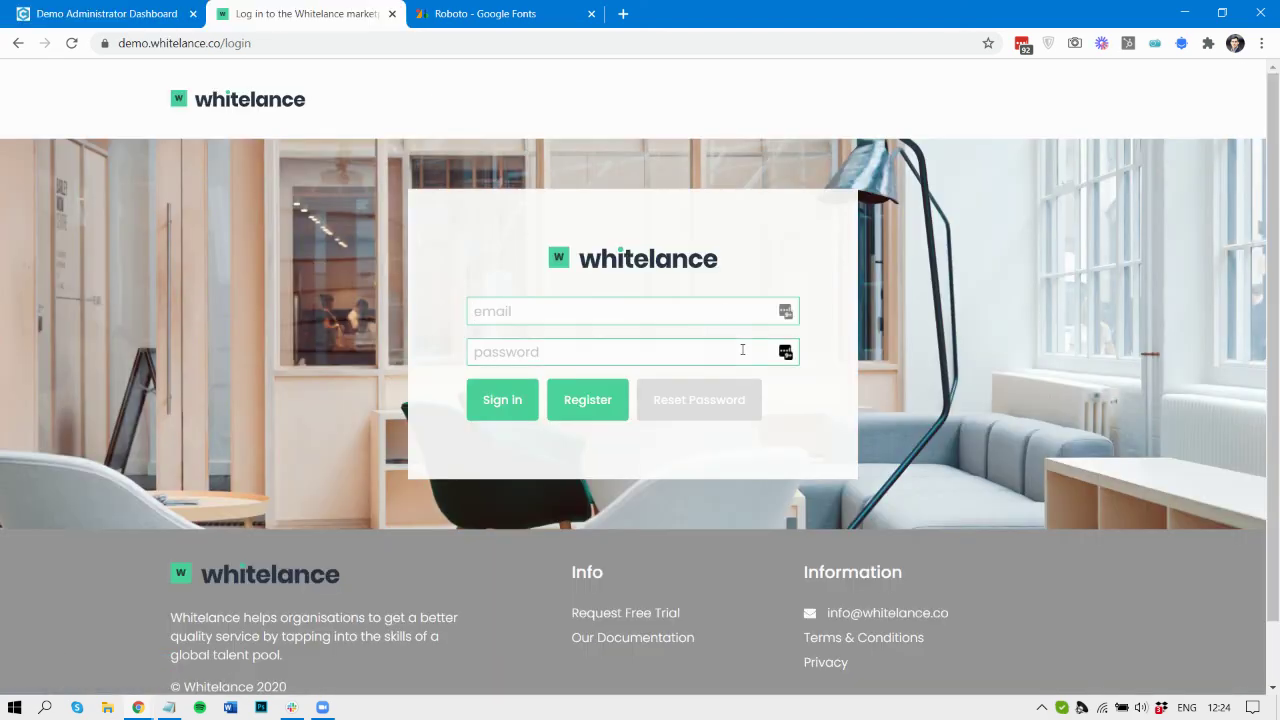
pyautogui.scroll(-1, 798, 652)
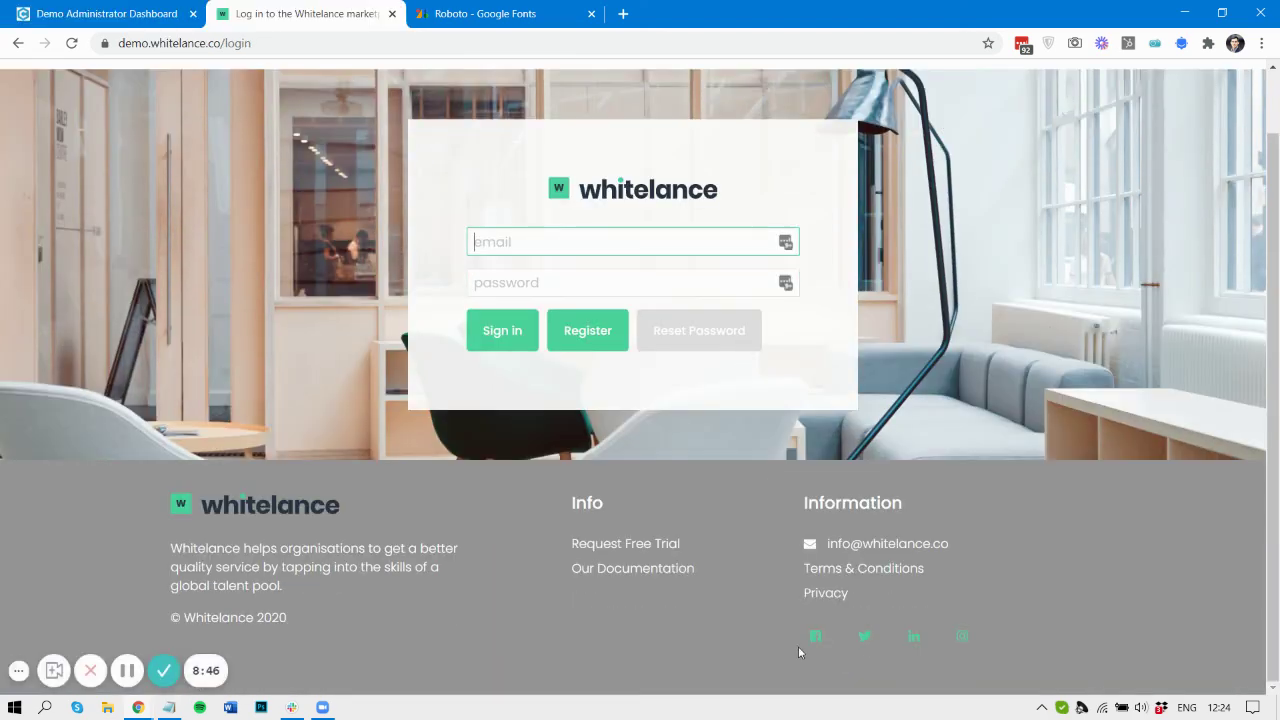
pyautogui.click(76, 6)
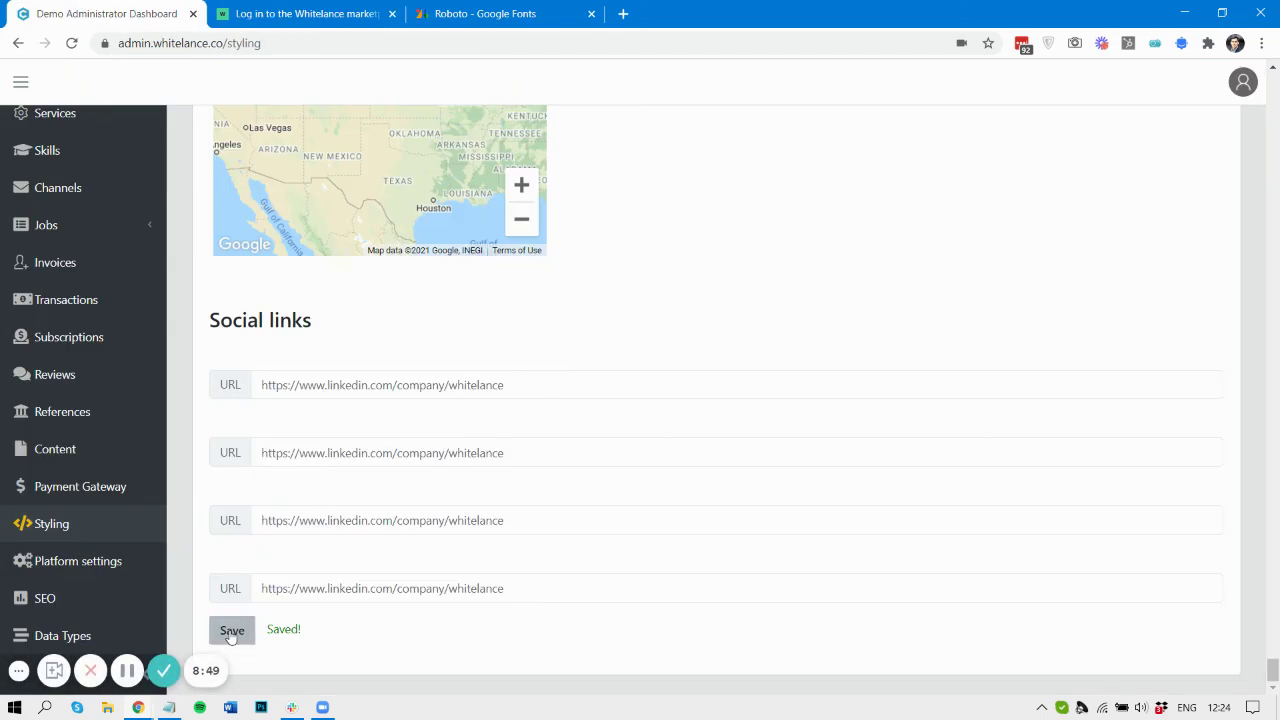